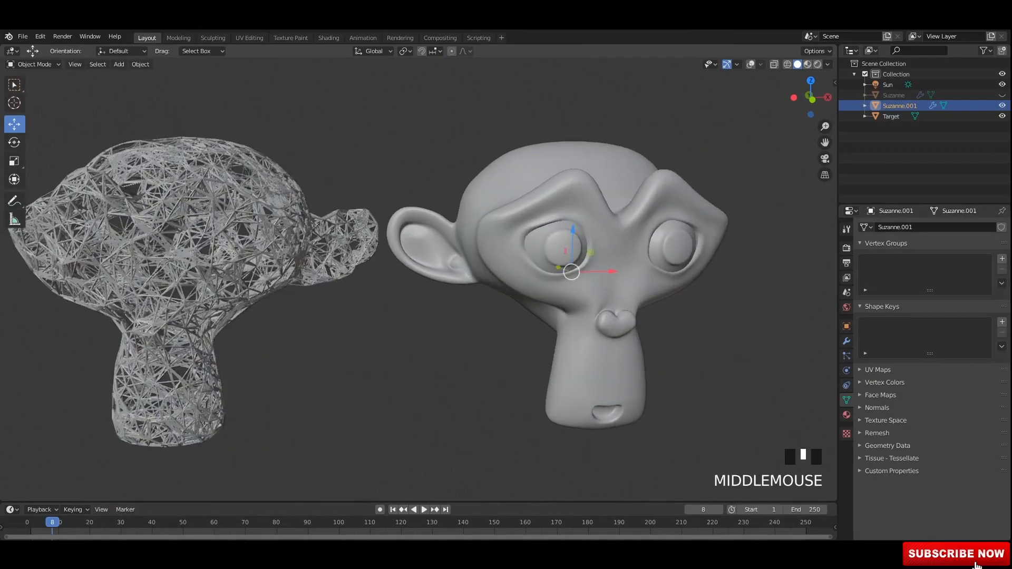
# Hide the smooth Suzanne.001 head, select the Target wire head, and display the scene with rendered shading
pyautogui.click(807, 65)
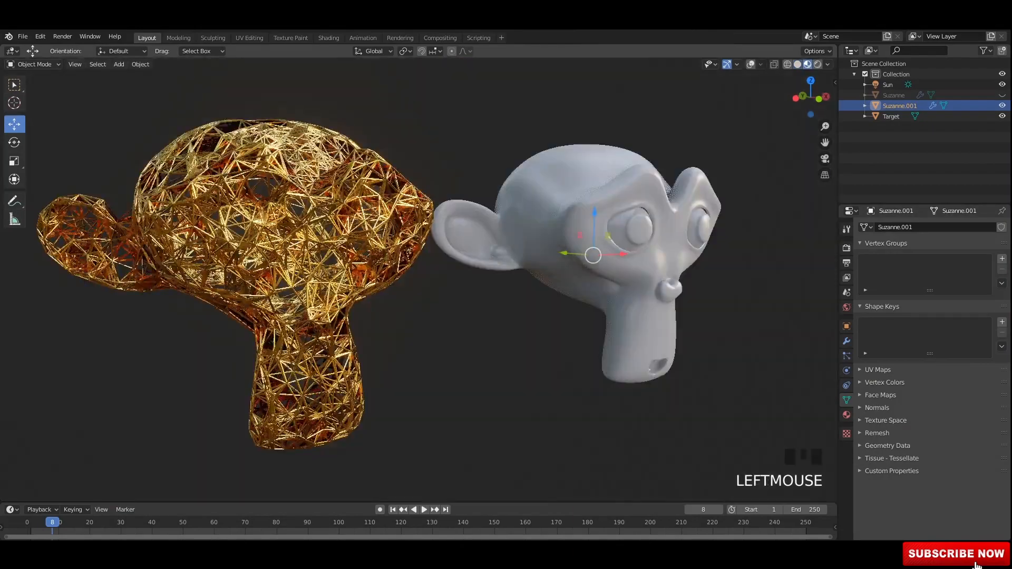
pyautogui.click(1001, 106)
pyautogui.click(352, 255)
pyautogui.scroll(2, 352, 255)
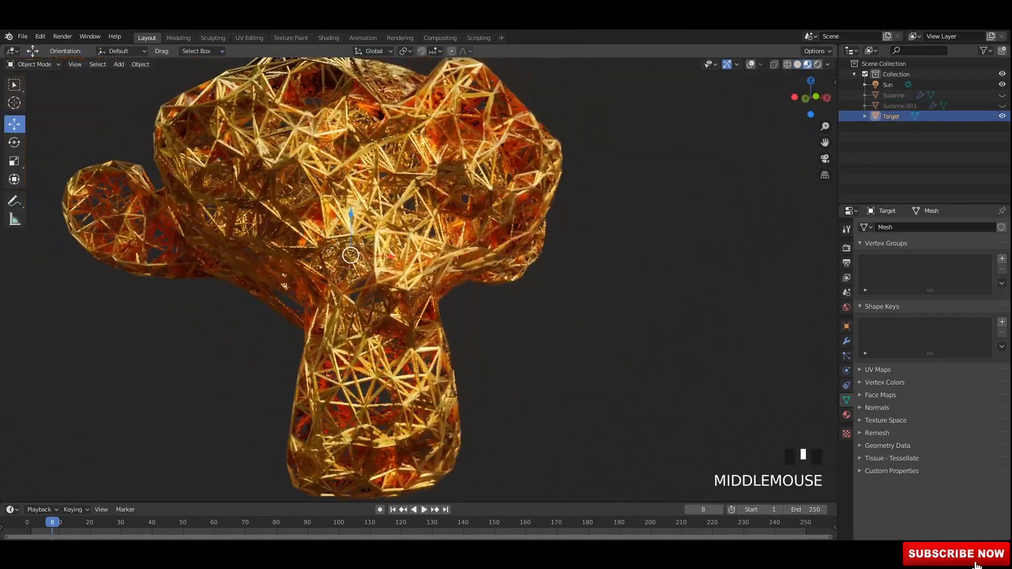
pyautogui.click(817, 64)
pyautogui.scroll(1, 316, 258)
pyautogui.moveTo(369, 253)
pyautogui.mouseDown(button='middle')
pyautogui.moveTo(316, 258)
pyautogui.moveTo(384, 269)
pyautogui.moveTo(453, 253)
pyautogui.moveTo(400, 232)
pyautogui.mouseUp(button='middle')
pyautogui.scroll(2, 316, 259)
# Split the 3D viewport and open the Animation Nodes editor in the new area with its sidebar hidden
pyautogui.moveTo(835, 47); pyautogui.dragTo(537, 56)
pyautogui.click(549, 52)
pyautogui.click(578, 125)
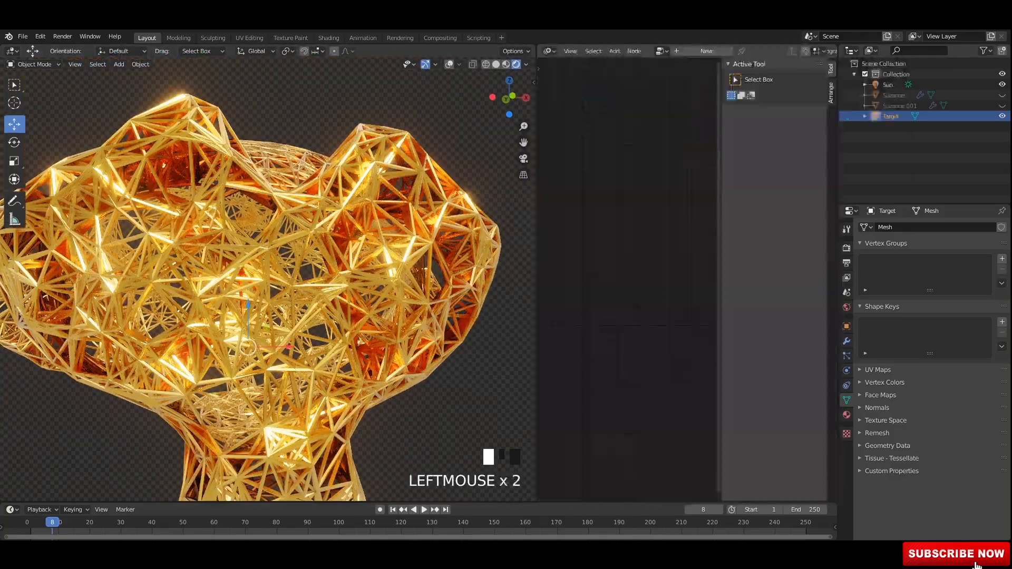
pyautogui.press('n')
pyautogui.scroll(4, 644, 253)
pyautogui.moveTo(316, 264); pyautogui.dragTo(274, 263, button='middle')
# Vary the Find Close Points node's Amount between 1 and 34 to compare the density of the wire head
pyautogui.moveTo(667, 298)
pyautogui.mouseDown()
pyautogui.moveTo(690, 297)
pyautogui.moveTo(651, 297)
pyautogui.moveTo(684, 297)
pyautogui.moveTo(653, 298)
pyautogui.moveTo(670, 298)
pyautogui.mouseUp()
pyautogui.moveTo(263, 263); pyautogui.dragTo(317, 263, button='middle')
pyautogui.scroll(-2, 316, 264)
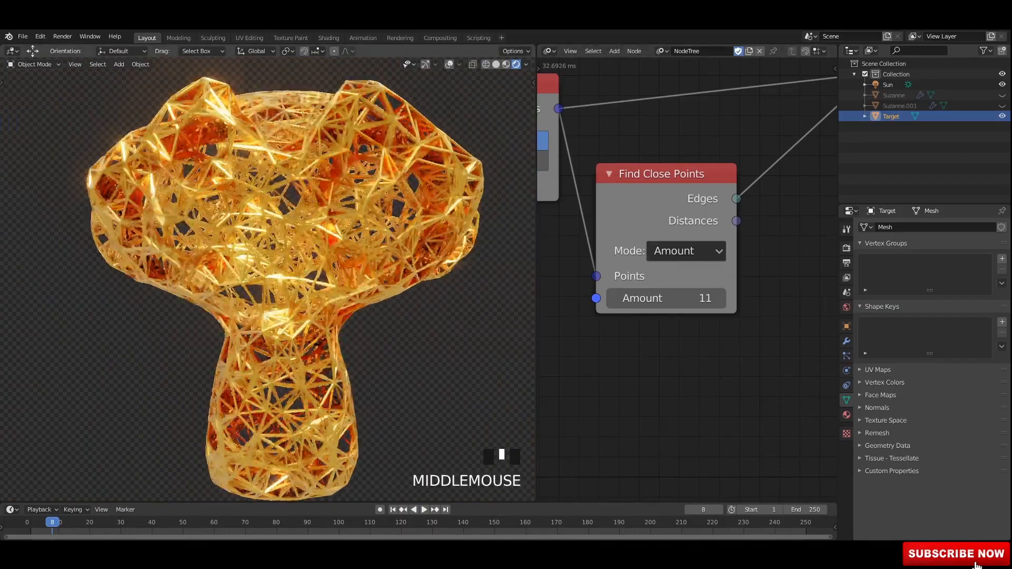
pyautogui.moveTo(666, 298); pyautogui.dragTo(685, 297)
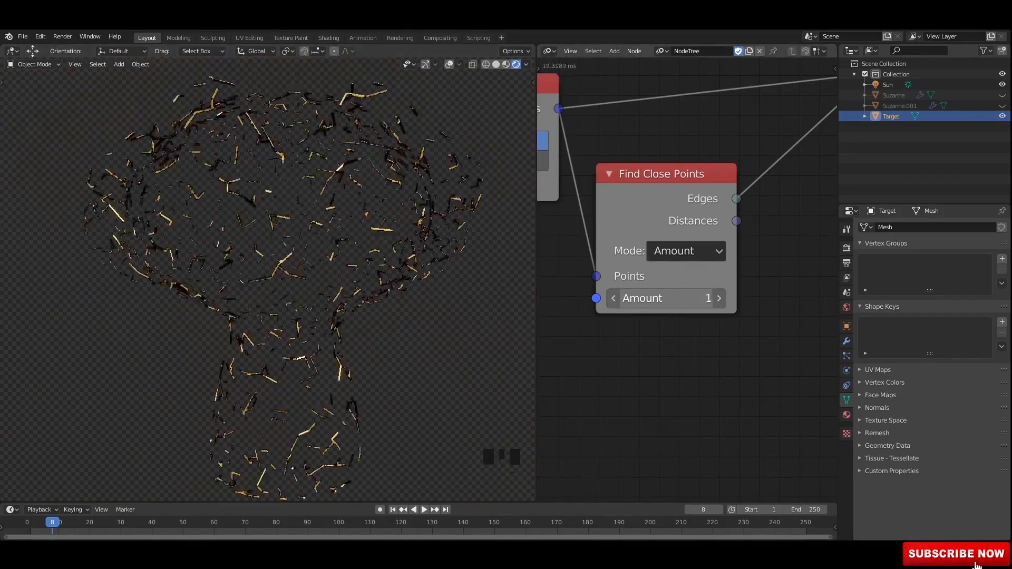
pyautogui.scroll(11, 268, 279)
pyautogui.moveTo(267, 279); pyautogui.dragTo(369, 295, button='middle')
pyautogui.scroll(-7, 295, 279)
pyautogui.scroll(-4, 326, 295)
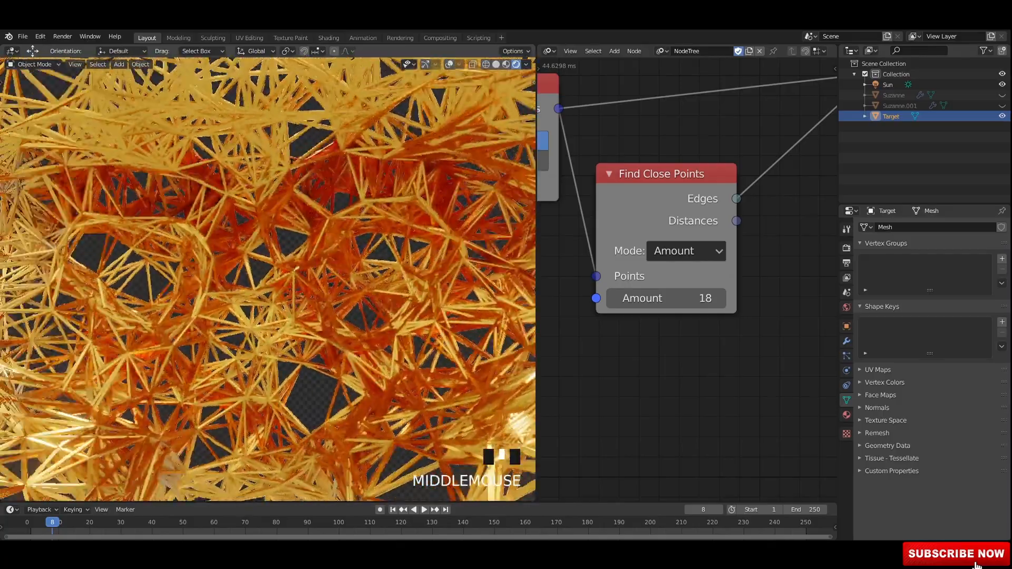
pyautogui.scroll(-3, 368, 295)
pyautogui.scroll(-5, 268, 280)
pyautogui.moveTo(268, 280); pyautogui.dragTo(296, 306, button='middle')
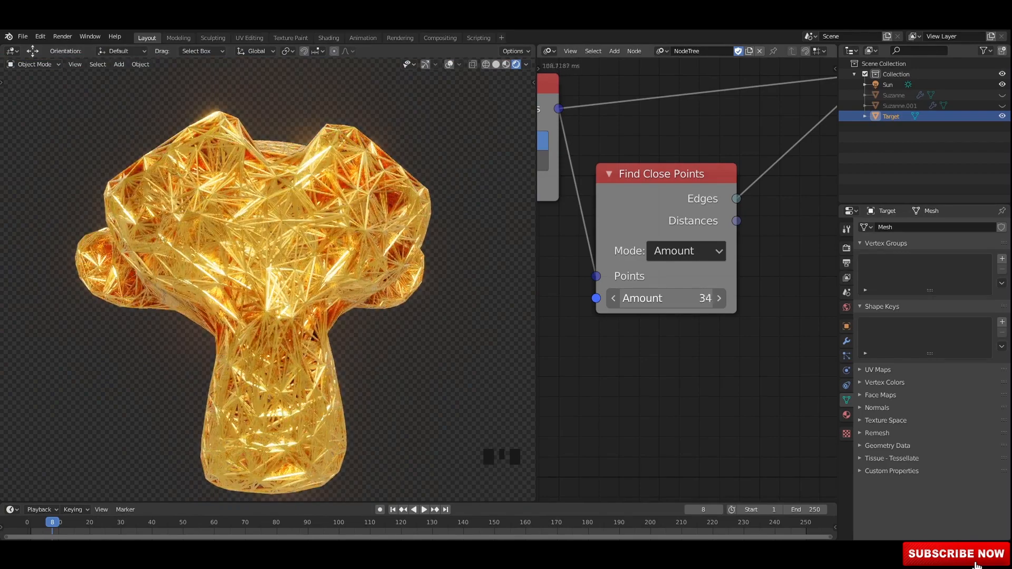
pyautogui.moveTo(666, 298); pyautogui.dragTo(651, 299)
# Adjust the Edge to Tube node to a radius of 0.01 and a resolution of 5
pyautogui.scroll(-1, 687, 279)
pyautogui.moveTo(790, 174); pyautogui.dragTo(612, 295, button='middle')
pyautogui.scroll(2, 632, 295)
pyautogui.moveTo(612, 304)
pyautogui.mouseDown()
pyautogui.moveTo(564, 304)
pyautogui.moveTo(614, 304)
pyautogui.mouseUp()
pyautogui.moveTo(285, 279); pyautogui.dragTo(268, 290, button='middle')
pyautogui.scroll(3, 267, 280)
pyautogui.moveTo(606, 280); pyautogui.dragTo(598, 305)
pyautogui.scroll(-2, 268, 279)
pyautogui.moveTo(268, 279); pyautogui.dragTo(369, 269, button='middle')
pyautogui.scroll(-2, 267, 280)
pyautogui.scroll(-2, 316, 268)
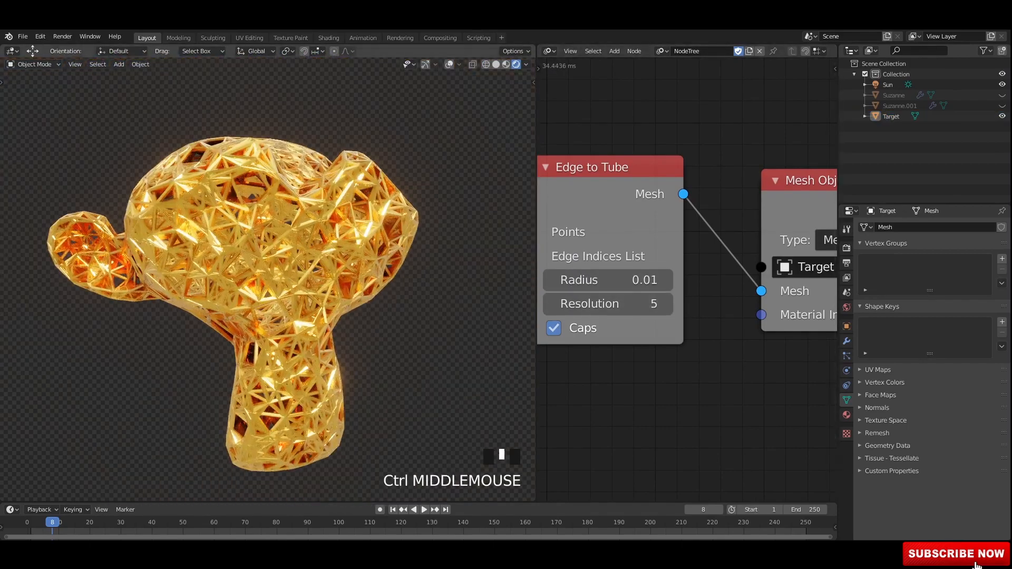
pyautogui.keyDown('ctrl'); pyautogui.moveTo(748, 229); pyautogui.dragTo(737, 327, button='middle'); pyautogui.keyUp('ctrl')
pyautogui.scroll(2, 633, 248)
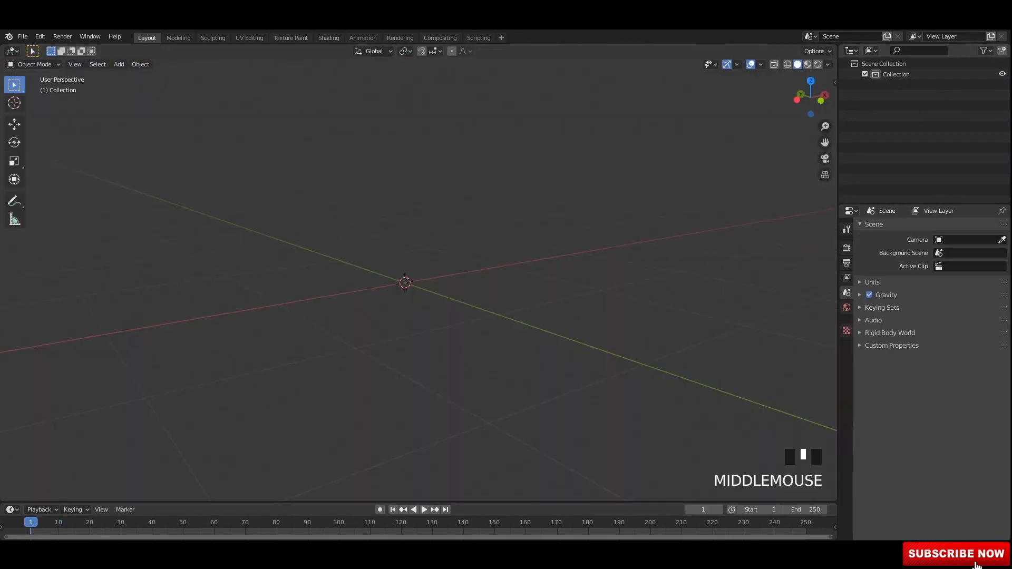
# Add a monkey mesh at the origin of the empty scene
pyautogui.keyDown('shift'); pyautogui.moveTo(421, 284); pyautogui.dragTo(468, 273, button='middle'); pyautogui.keyUp('shift')
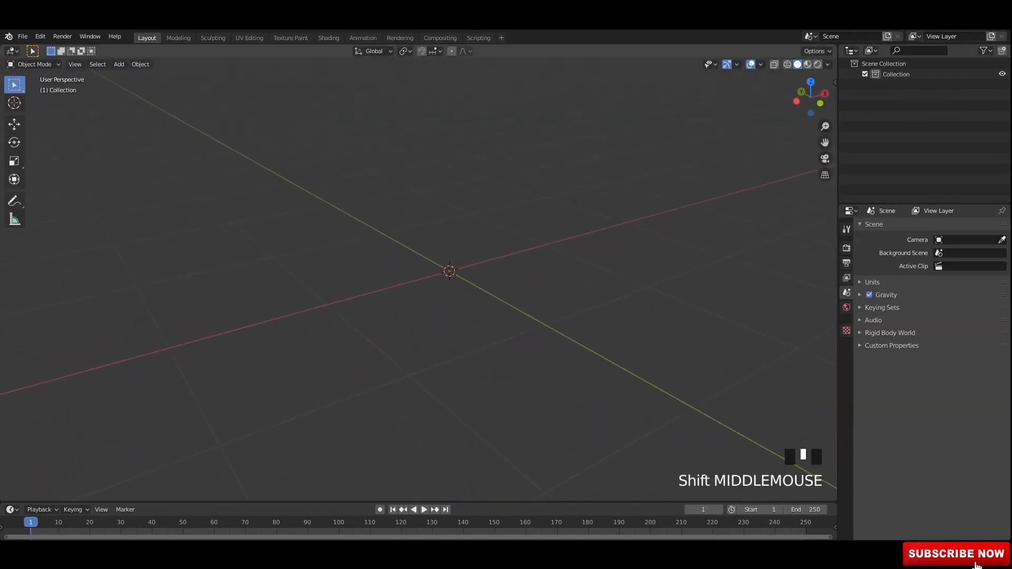
pyautogui.hotkey('shift', 'a')
pyautogui.click(400, 320)
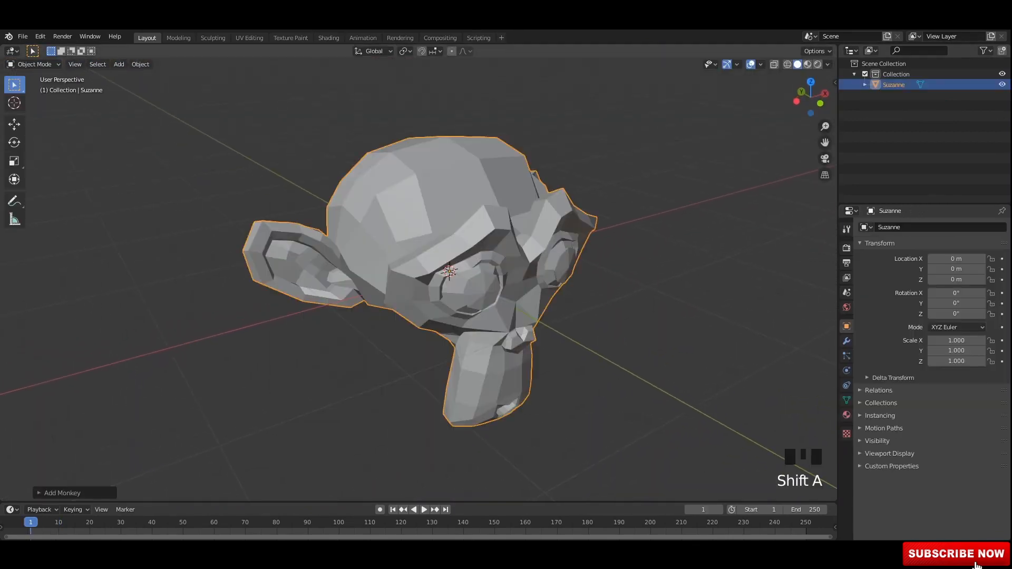
# Shade the monkey smooth and give it a level 3 subdivision
pyautogui.moveTo(447, 285)
pyautogui.mouseDown(button='middle')
pyautogui.moveTo(421, 284)
pyautogui.moveTo(448, 274)
pyautogui.mouseUp(button='middle')
pyautogui.rightClick(452, 258)
pyautogui.click(463, 270)
pyautogui.hotkey('ctrl', '3')
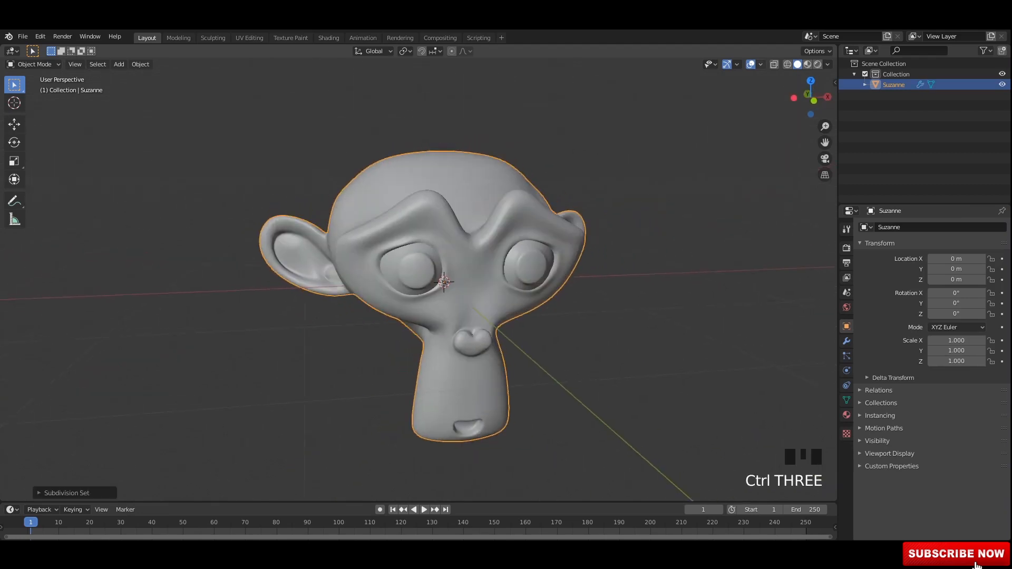
# Split the 3D viewport into two and show the second view in wireframe with its toolbar hidden
pyautogui.moveTo(835, 47); pyautogui.dragTo(541, 106)
pyautogui.press('t')
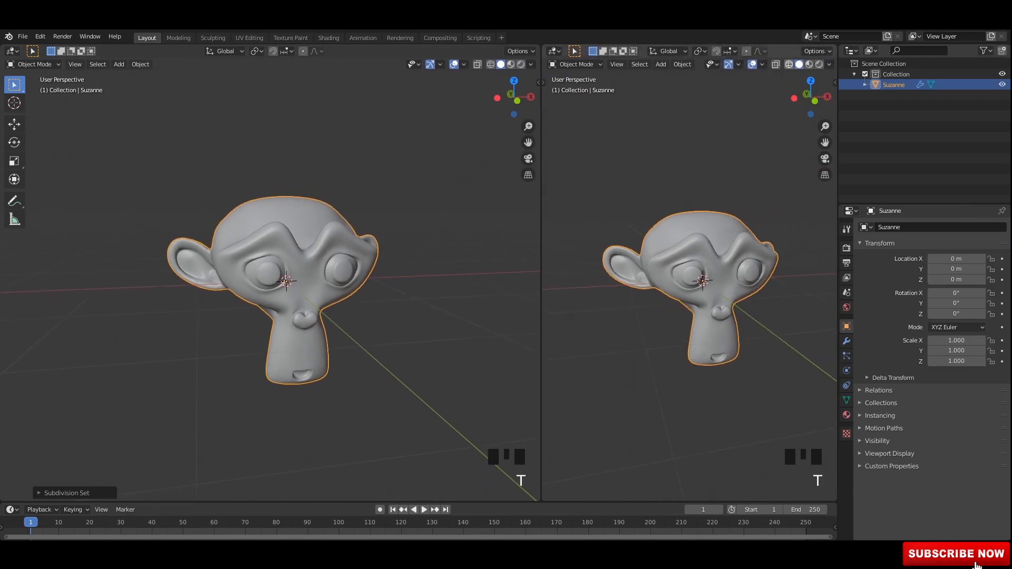
pyautogui.click(788, 65)
pyautogui.moveTo(738, 210); pyautogui.dragTo(757, 211, button='middle')
pyautogui.scroll(1, 757, 211)
pyautogui.press('n')
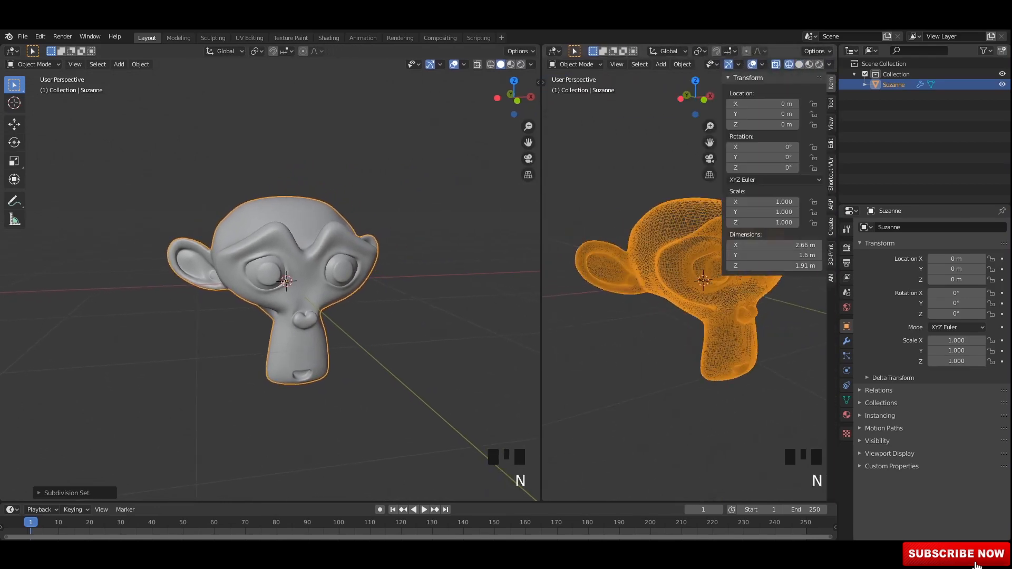
pyautogui.moveTo(685, 263)
pyautogui.mouseDown(button='middle')
pyautogui.moveTo(706, 253)
pyautogui.moveTo(685, 274)
pyautogui.moveTo(706, 252)
pyautogui.moveTo(685, 263)
pyautogui.mouseUp(button='middle')
pyautogui.press('n')
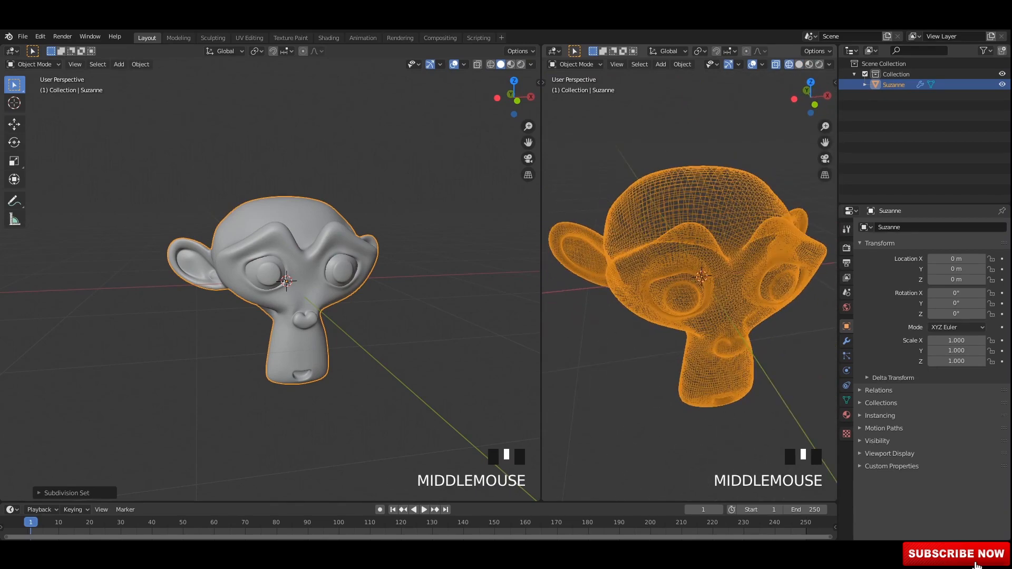
# Save the file and apply the Subdivision modifier to the monkey
pyautogui.hotkey('ctrl', 's')
pyautogui.click(846, 341)
pyautogui.click(895, 259)
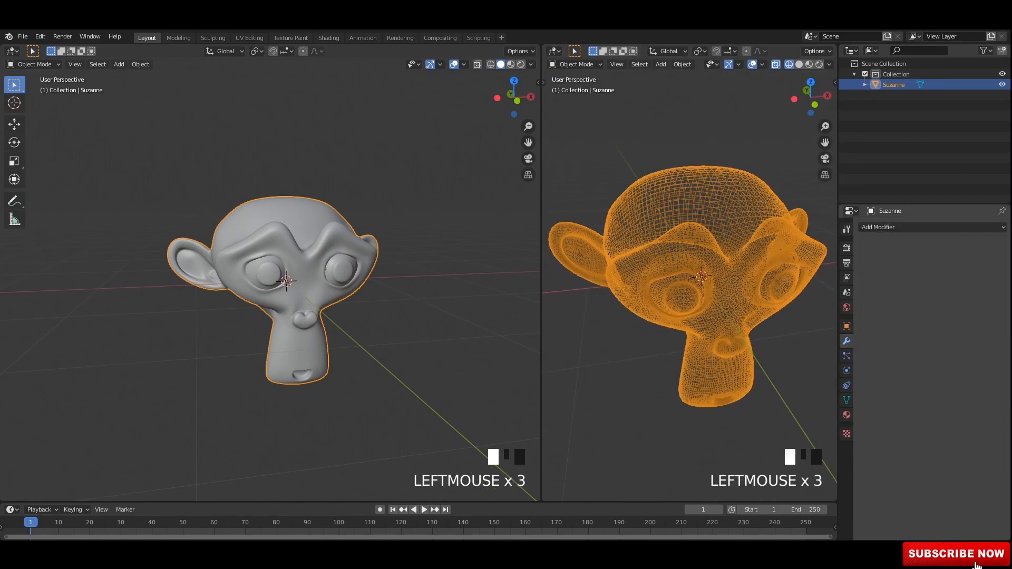
# Apply the monkey's location as well as all of its transforms
pyautogui.moveTo(316, 274)
pyautogui.mouseDown(button='middle')
pyautogui.moveTo(289, 272)
pyautogui.moveTo(321, 269)
pyautogui.mouseUp(button='middle')
pyautogui.click(322, 269)
pyautogui.hotkey('ctrl', 'a')
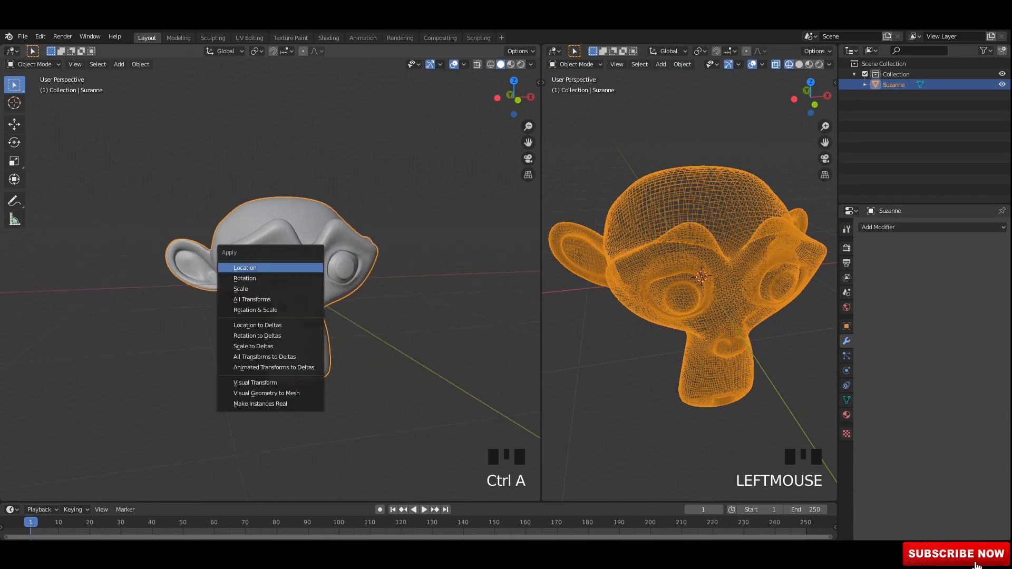
pyautogui.click(238, 267)
pyautogui.moveTo(237, 267); pyautogui.dragTo(263, 266, button='middle')
pyautogui.hotkey('ctrl', 'a')
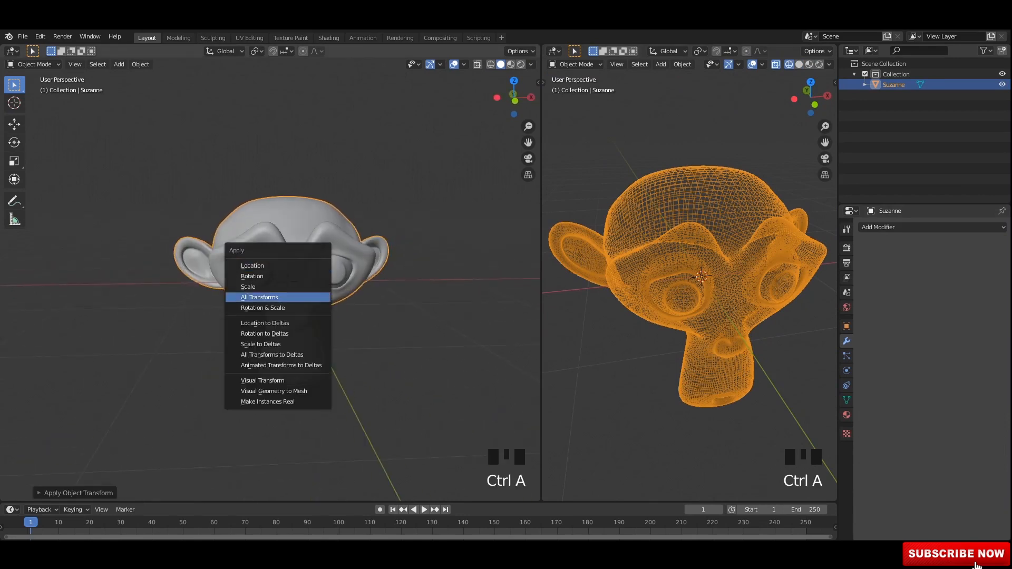
pyautogui.click(309, 297)
pyautogui.moveTo(309, 298)
pyautogui.mouseDown(button='middle')
pyautogui.moveTo(296, 298)
pyautogui.moveTo(325, 296)
pyautogui.mouseUp(button='middle')
pyautogui.scroll(2, 326, 296)
pyautogui.click(326, 296)
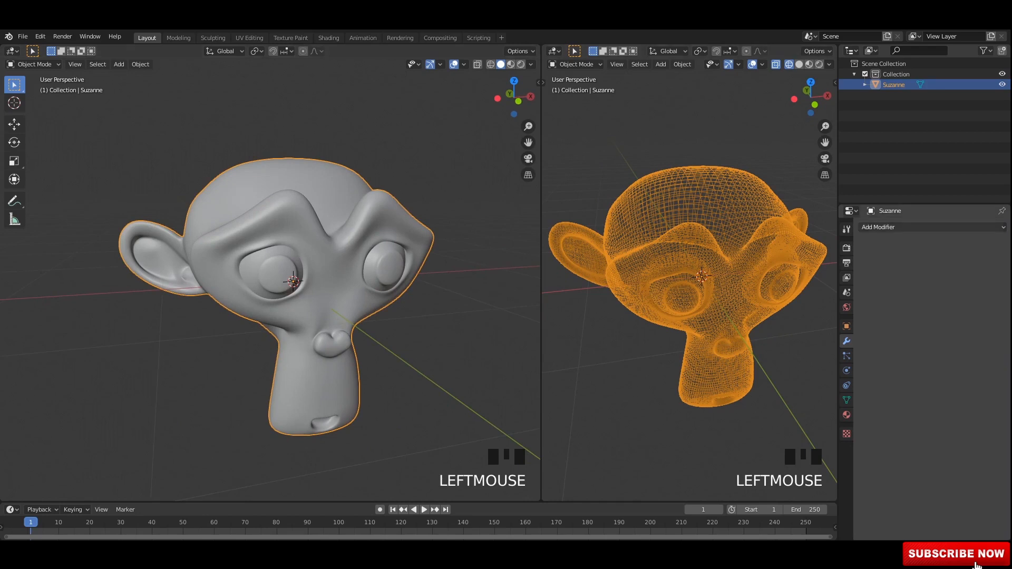
# Add a particle system to the monkey
pyautogui.click(846, 342)
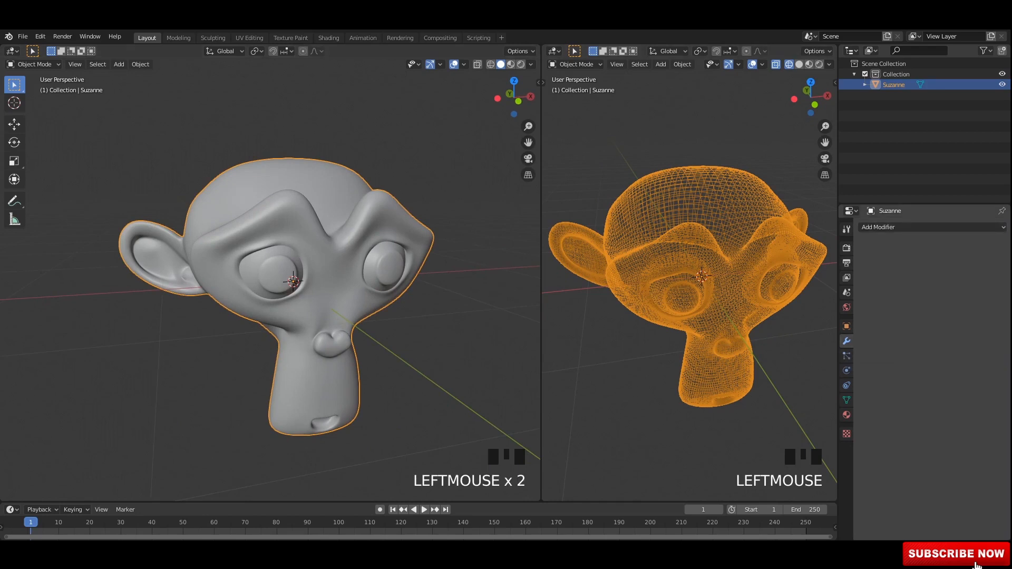
pyautogui.click(847, 356)
pyautogui.click(847, 371)
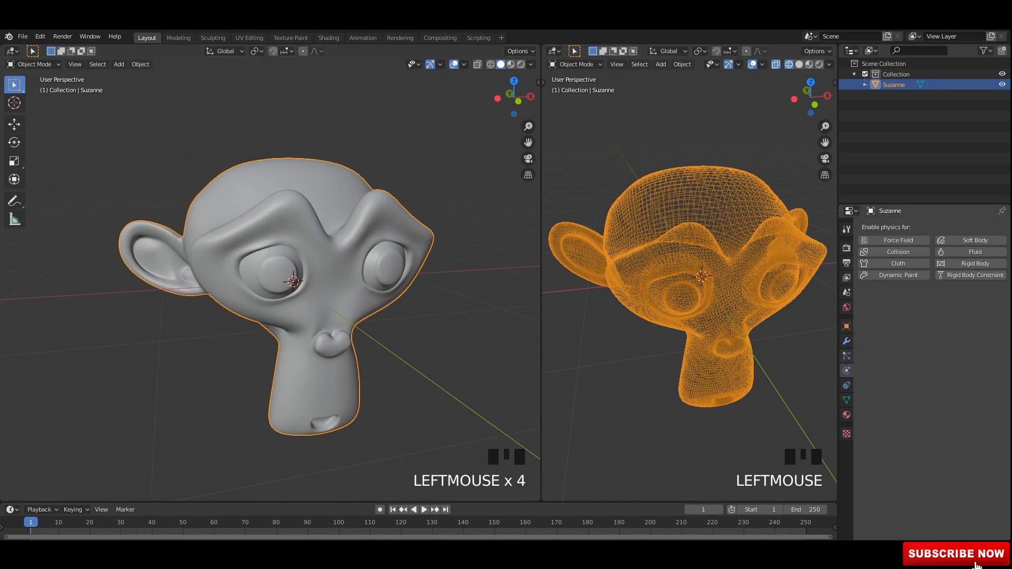
pyautogui.click(846, 356)
pyautogui.click(1002, 227)
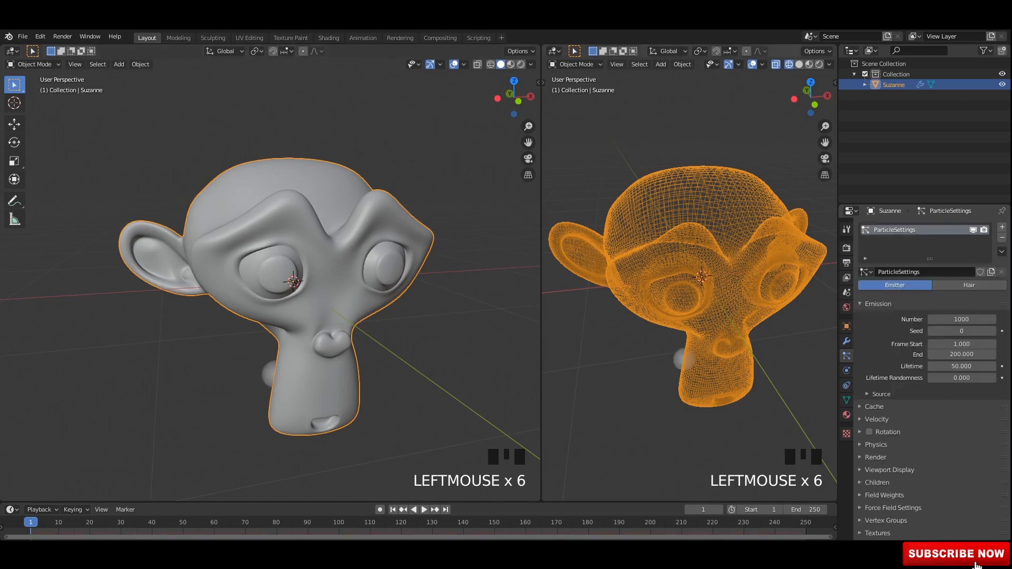
# Set the emitter's particle number to 2000 and its end frame to 1, and deselect the monkey
pyautogui.click(961, 319)
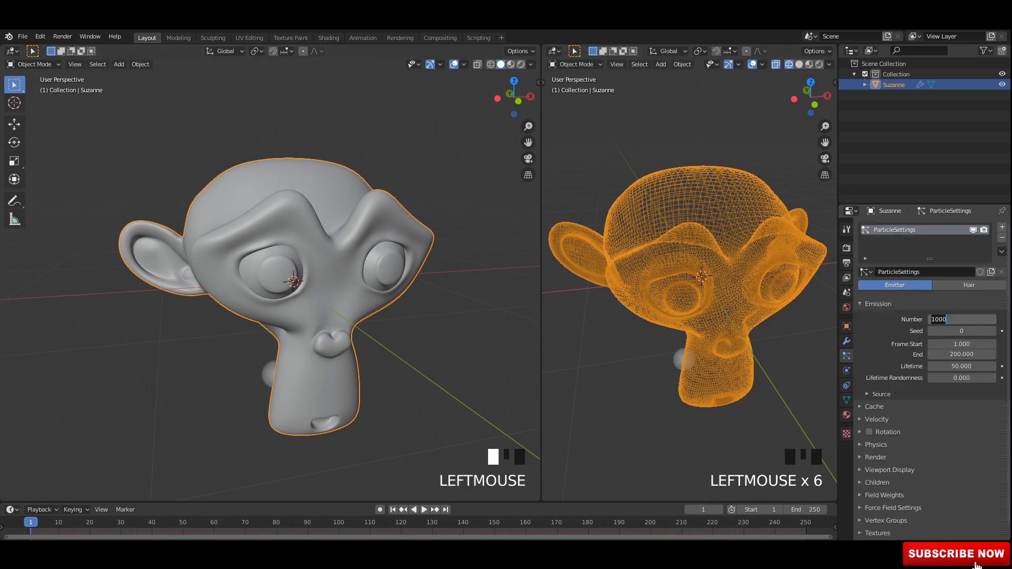
pyautogui.press('Return')
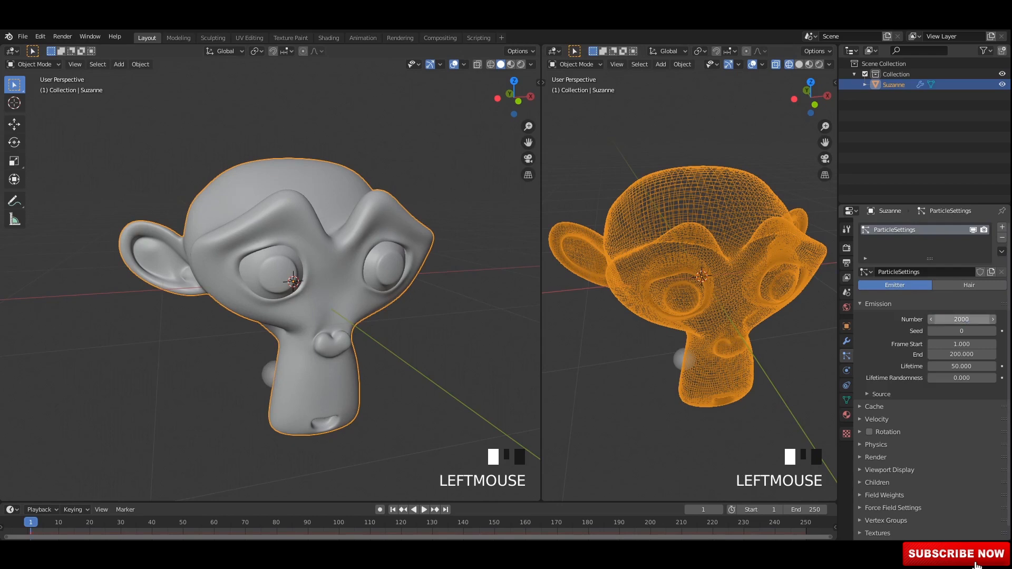
pyautogui.click(961, 355)
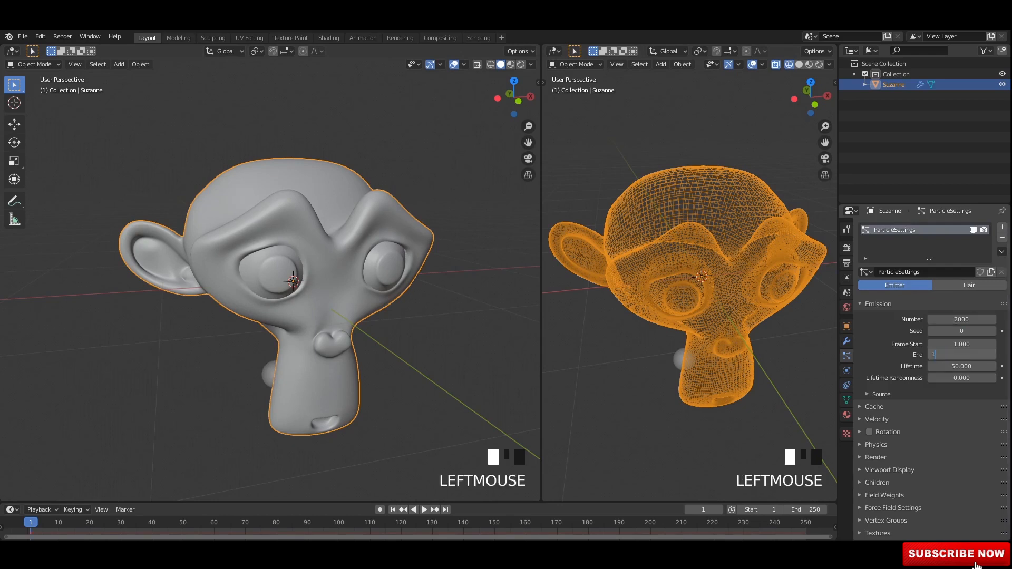
pyautogui.write('1')
pyautogui.press('Return')
pyautogui.click(464, 342)
pyautogui.moveTo(464, 343)
pyautogui.mouseDown(button='middle')
pyautogui.moveTo(364, 338)
pyautogui.moveTo(474, 343)
pyautogui.mouseUp(button='middle')
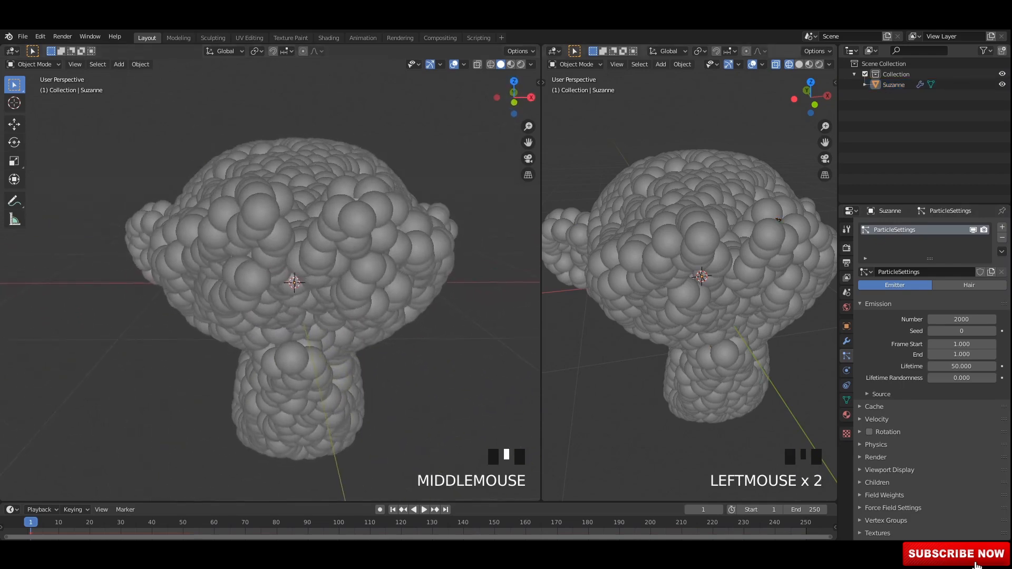
# Look through the particle system's Cache, Velocity, Source and Render settings
pyautogui.scroll(-3, 962, 363)
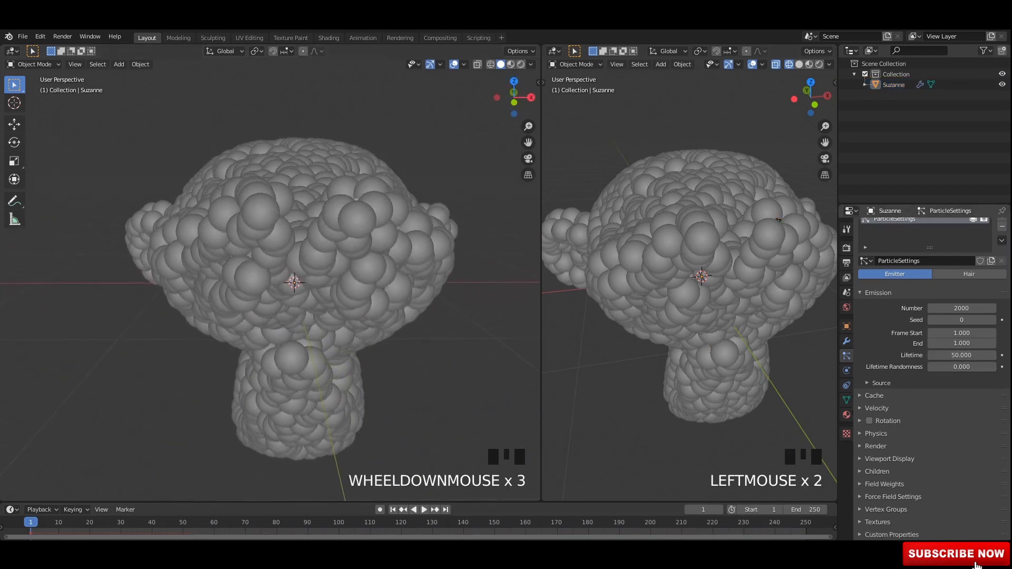
pyautogui.click(873, 395)
pyautogui.click(874, 395)
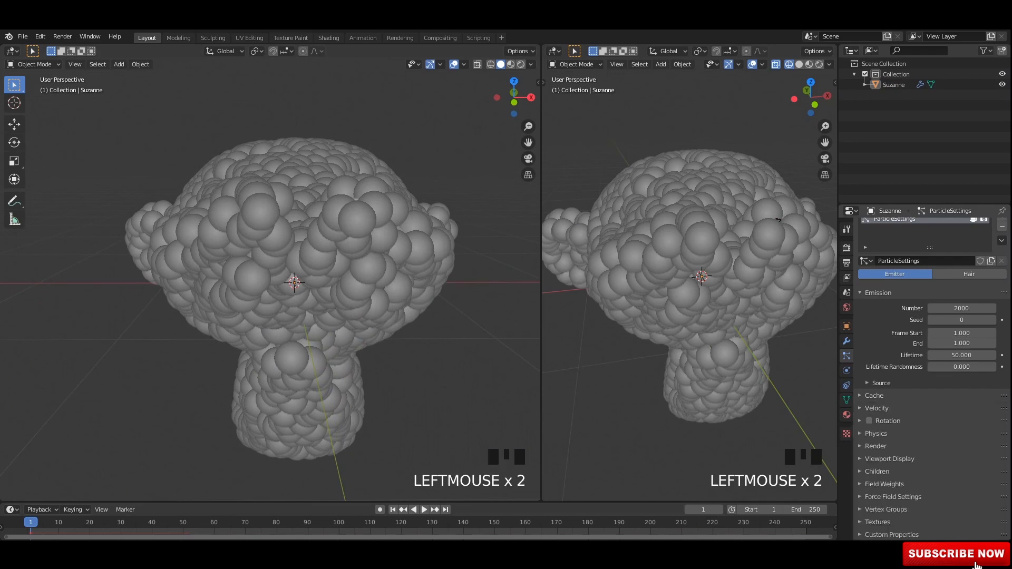
pyautogui.click(877, 408)
pyautogui.click(878, 383)
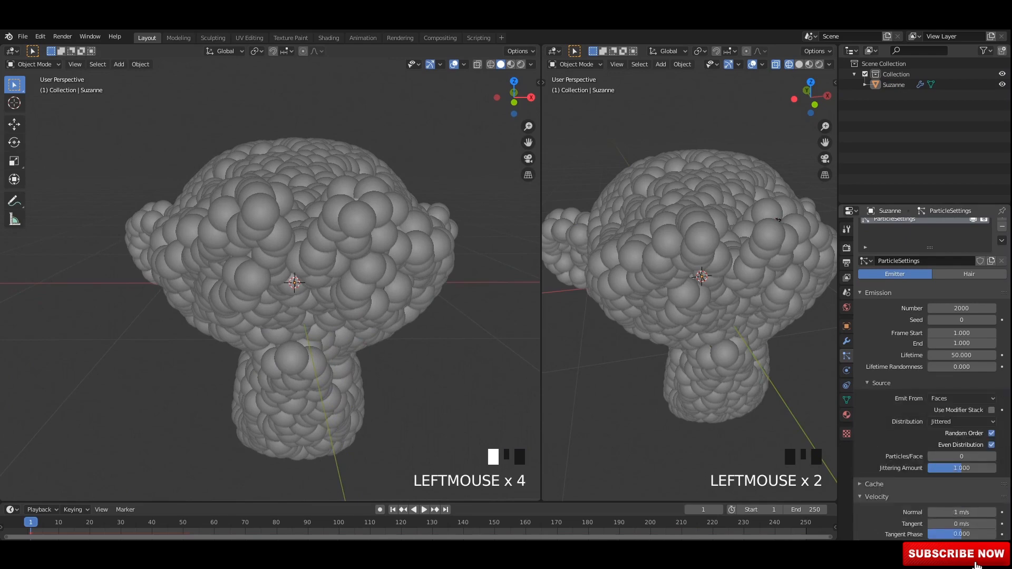
pyautogui.click(879, 383)
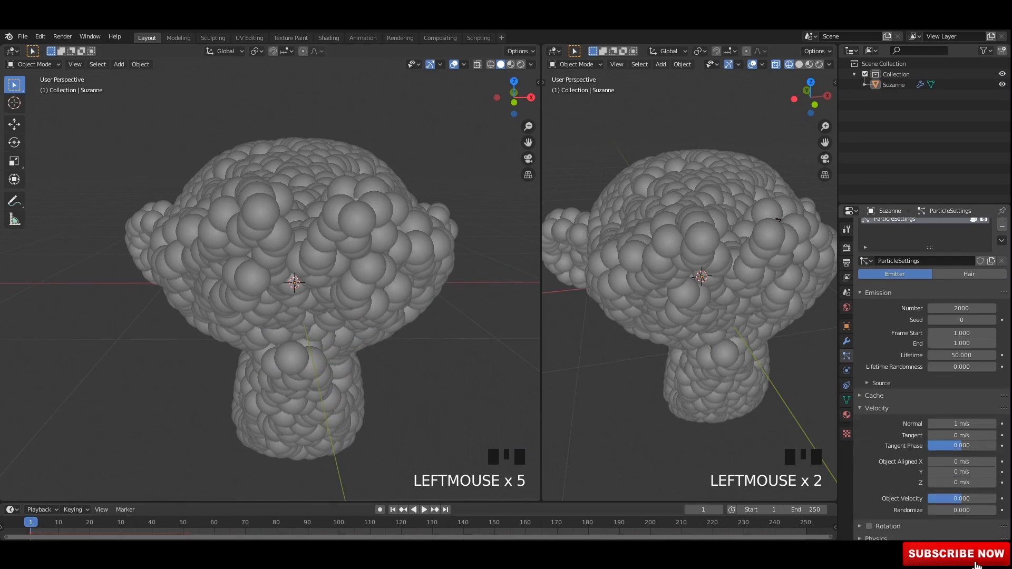
pyautogui.click(877, 407)
pyautogui.scroll(-1, 877, 407)
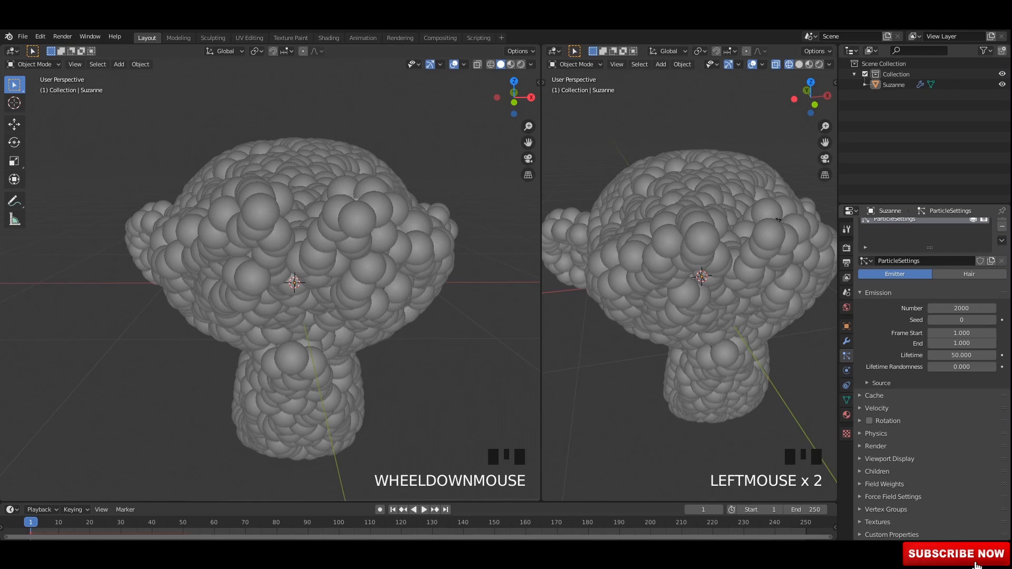
pyautogui.click(876, 445)
pyautogui.click(875, 446)
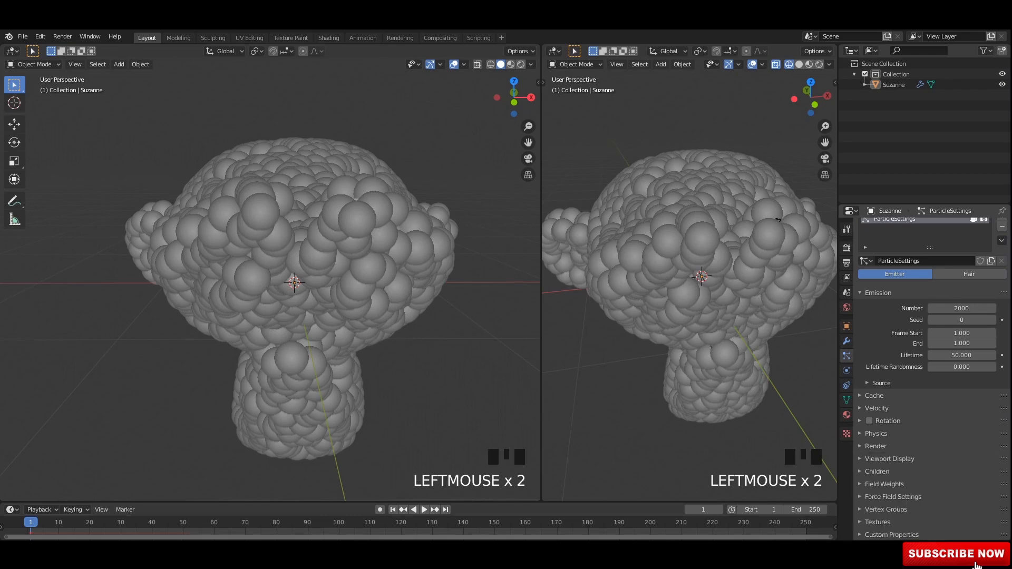
# Set the particle system's physics type to None and inspect the particles covering the monkey from several angles
pyautogui.click(875, 433)
pyautogui.click(962, 449)
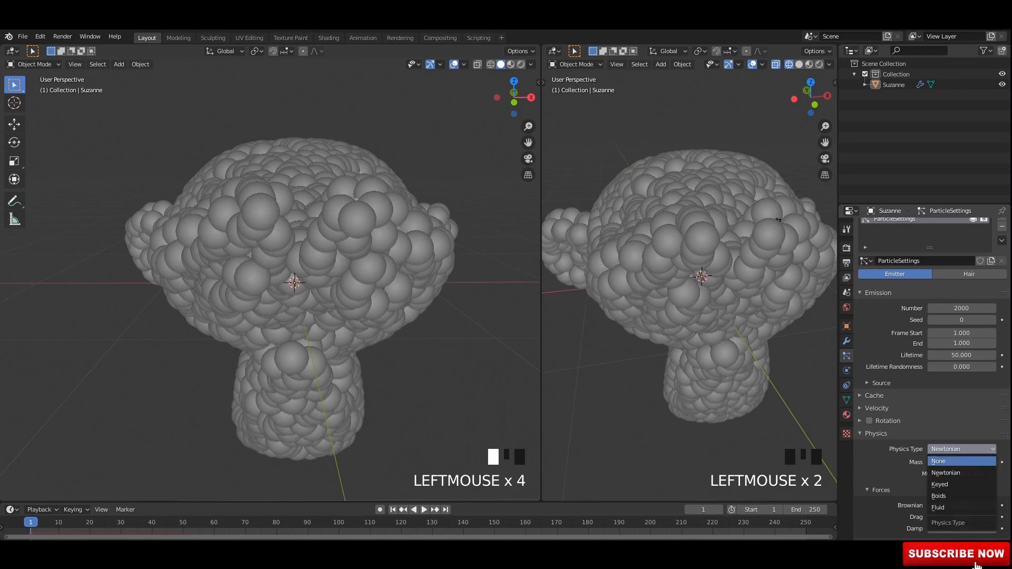
pyautogui.click(961, 461)
pyautogui.moveTo(295, 316)
pyautogui.mouseDown(button='middle')
pyautogui.moveTo(311, 312)
pyautogui.moveTo(293, 319)
pyautogui.mouseUp(button='middle')
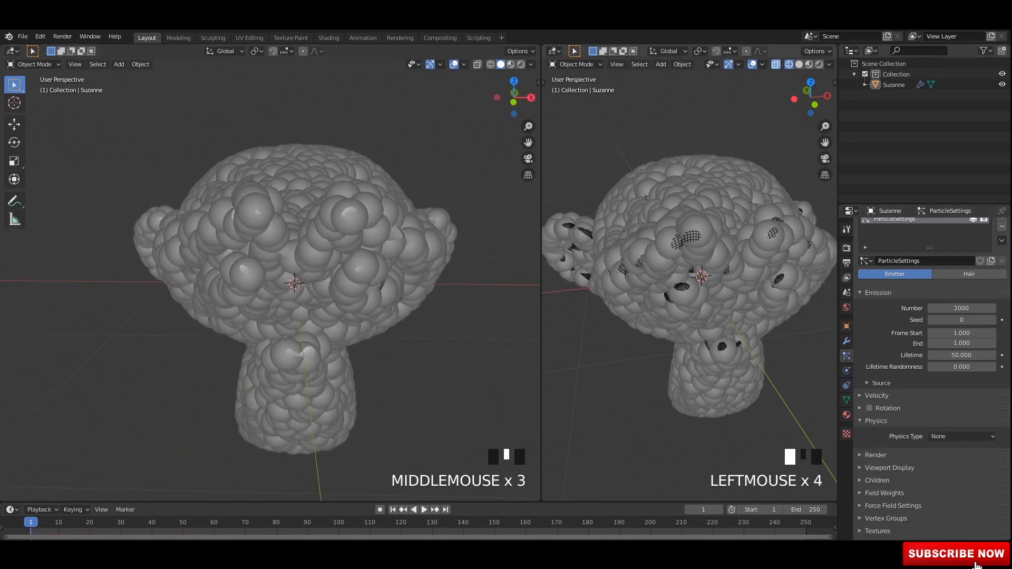
pyautogui.click(437, 369)
pyautogui.moveTo(690, 316); pyautogui.dragTo(696, 316, button='middle')
pyautogui.moveTo(306, 316)
pyautogui.mouseDown(button='middle')
pyautogui.moveTo(330, 318)
pyautogui.moveTo(328, 298)
pyautogui.moveTo(317, 306)
pyautogui.mouseUp(button='middle')
pyautogui.scroll(1, 328, 298)
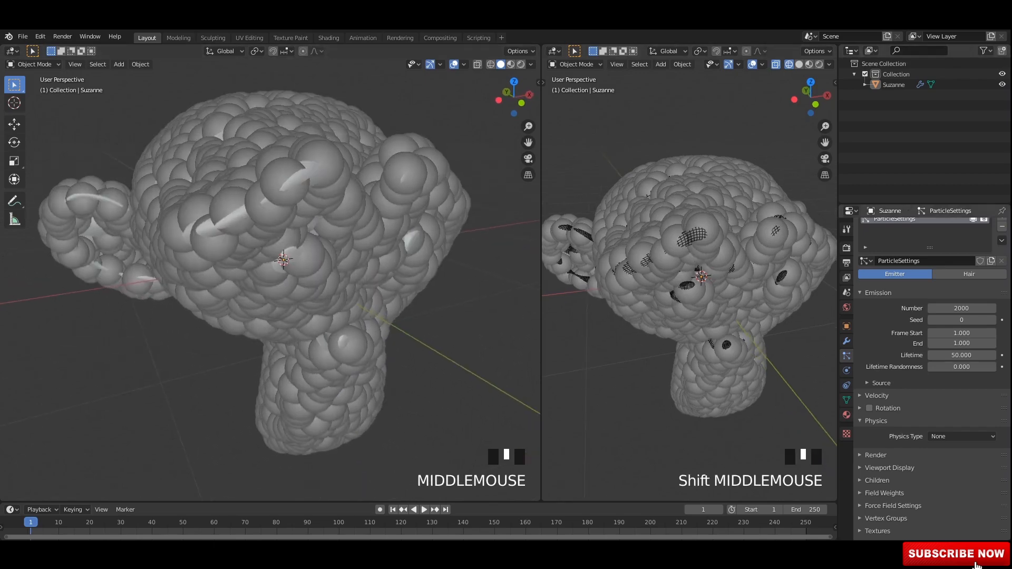
# Set the particle lifetime to 5000 frames and collapse the Physics settings
pyautogui.click(961, 356)
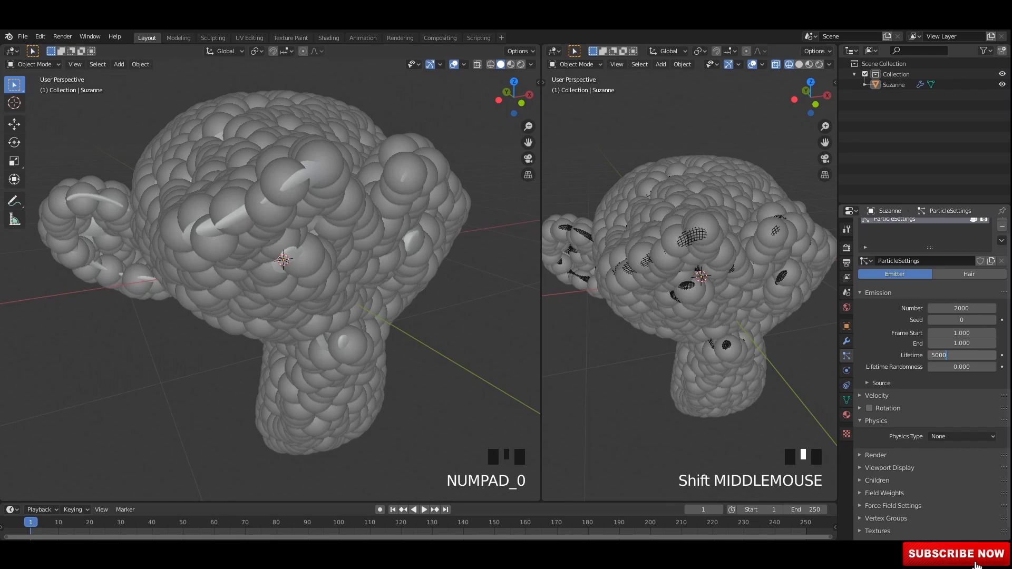
pyautogui.press('Return')
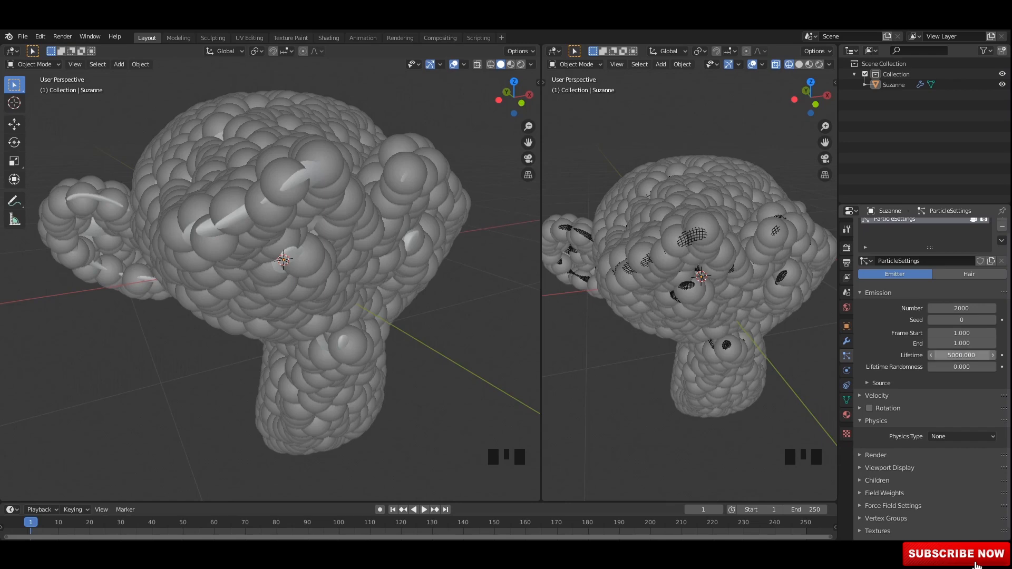
pyautogui.moveTo(284, 263); pyautogui.dragTo(358, 247, button='middle')
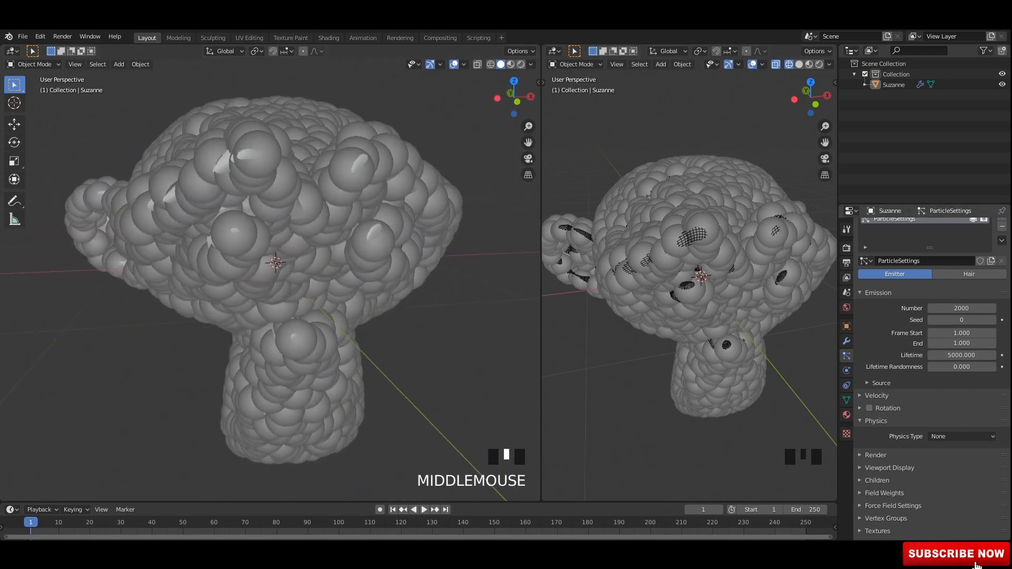
pyautogui.click(876, 421)
pyautogui.moveTo(274, 263); pyautogui.dragTo(287, 261, button='middle')
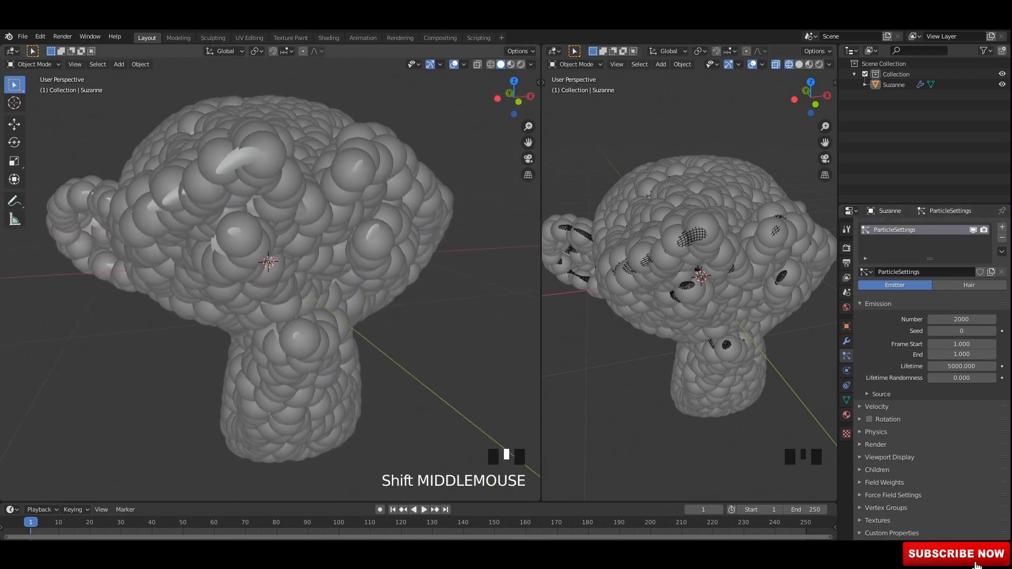
# Turn the second 3D viewport into an Animation Nodes editor with a new node tree, and select Suzanne
pyautogui.moveTo(541, 264); pyautogui.dragTo(506, 263)
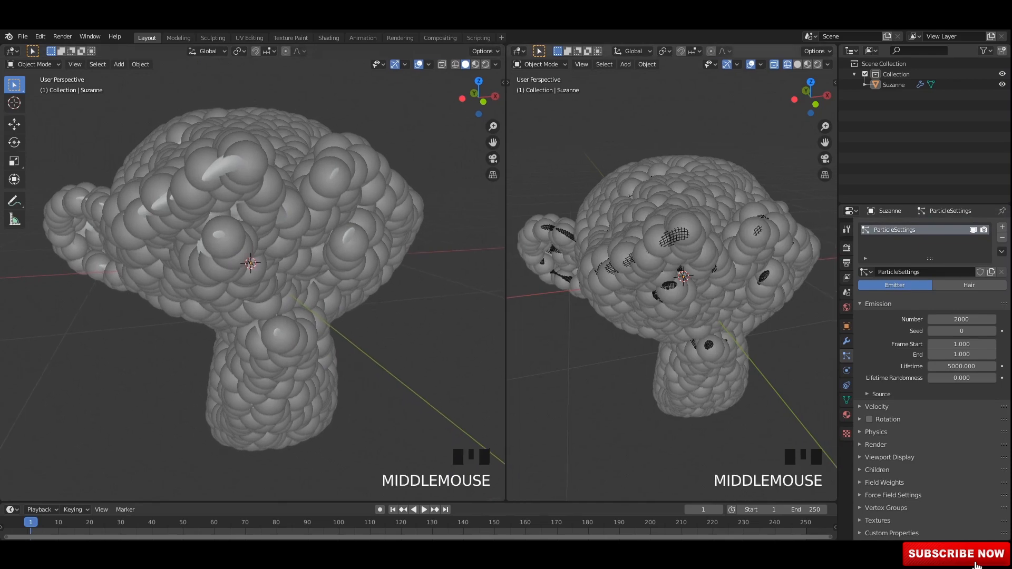
pyautogui.moveTo(669, 274); pyautogui.dragTo(684, 272, button='middle')
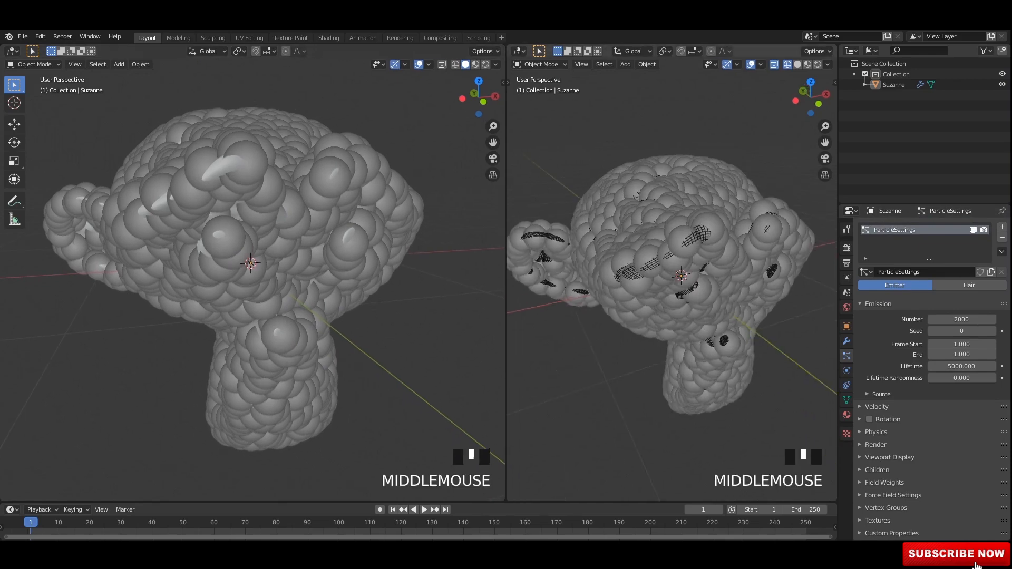
pyautogui.click(519, 51)
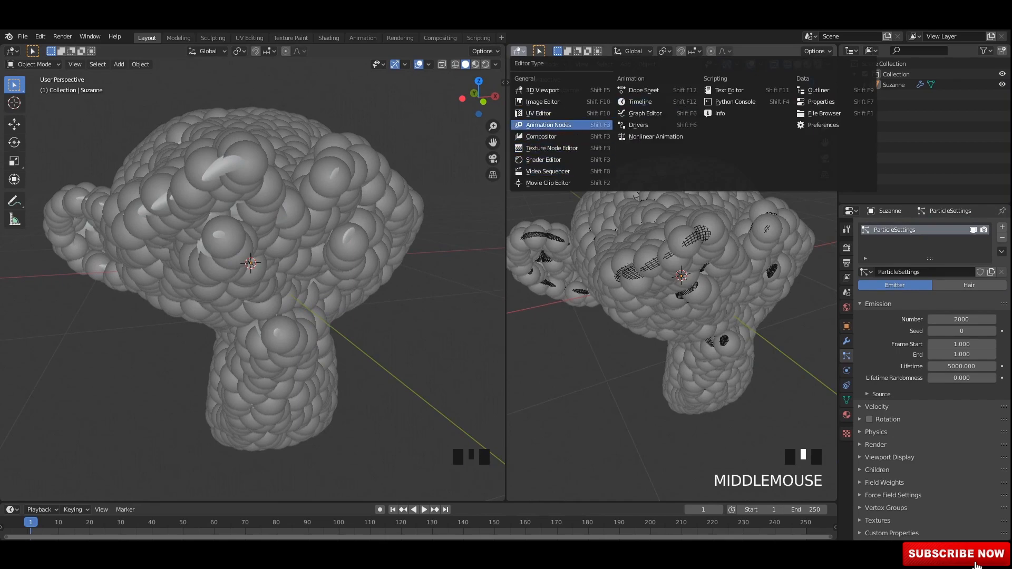
pyautogui.click(548, 125)
pyautogui.press('n')
pyautogui.click(893, 84)
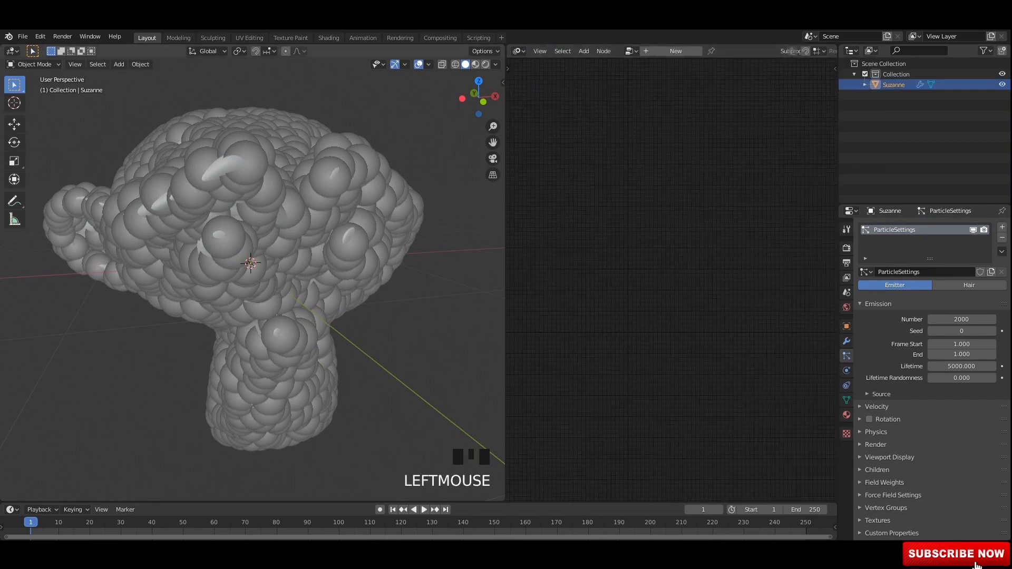
pyautogui.click(676, 51)
pyautogui.moveTo(672, 279); pyautogui.dragTo(672, 281, button='middle')
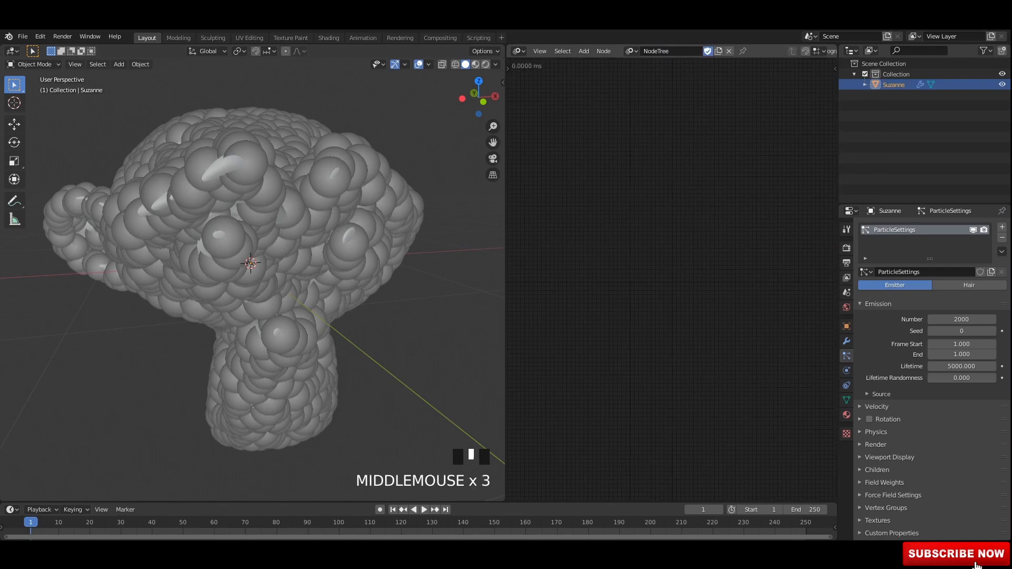
# Look through the node tree's execution and Auto Execution settings
pyautogui.press('t')
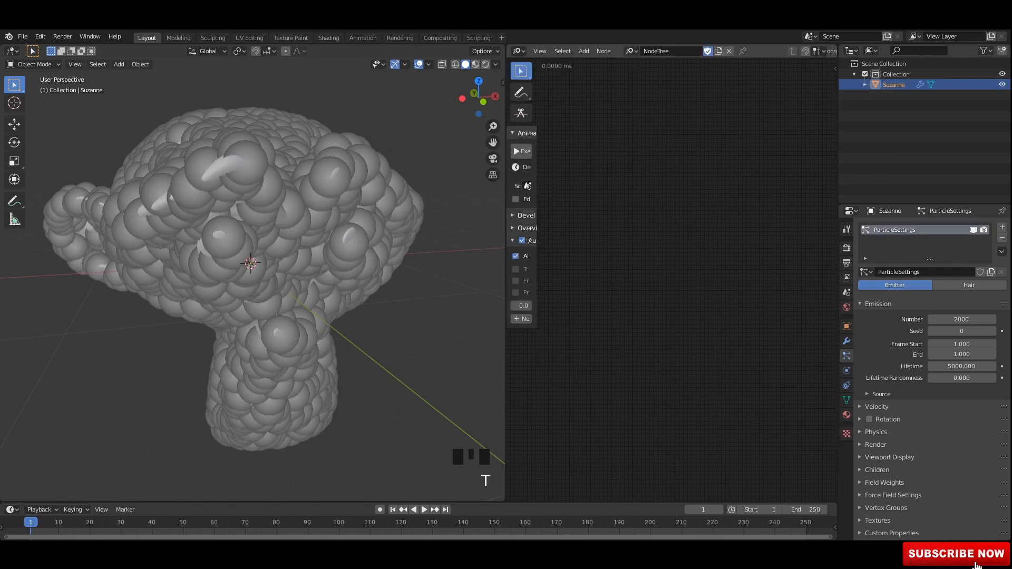
pyautogui.moveTo(537, 232); pyautogui.dragTo(611, 232)
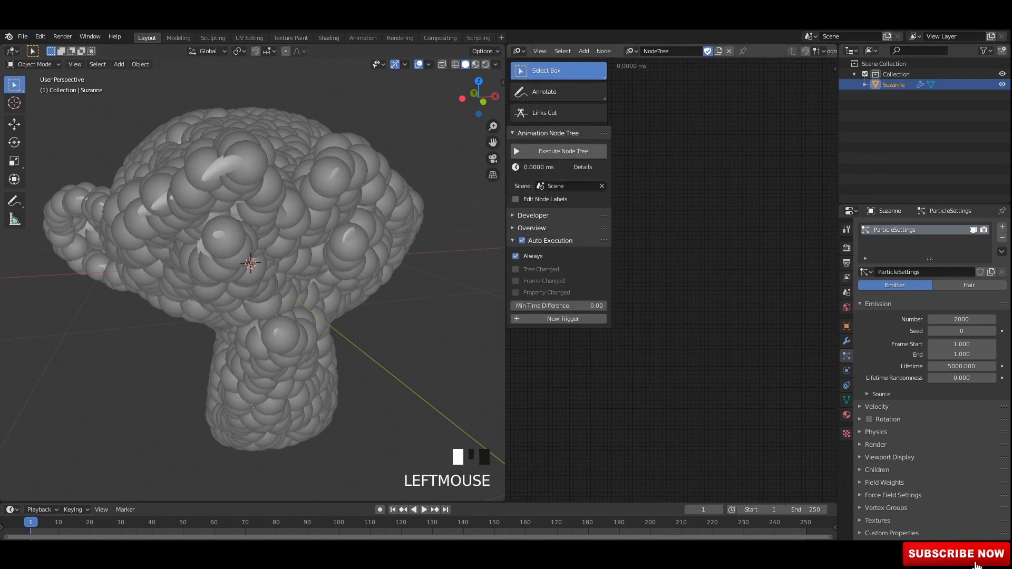
pyautogui.click(515, 269)
pyautogui.press('n')
pyautogui.press('n')
pyautogui.press('t')
pyautogui.scroll(-4, 672, 280)
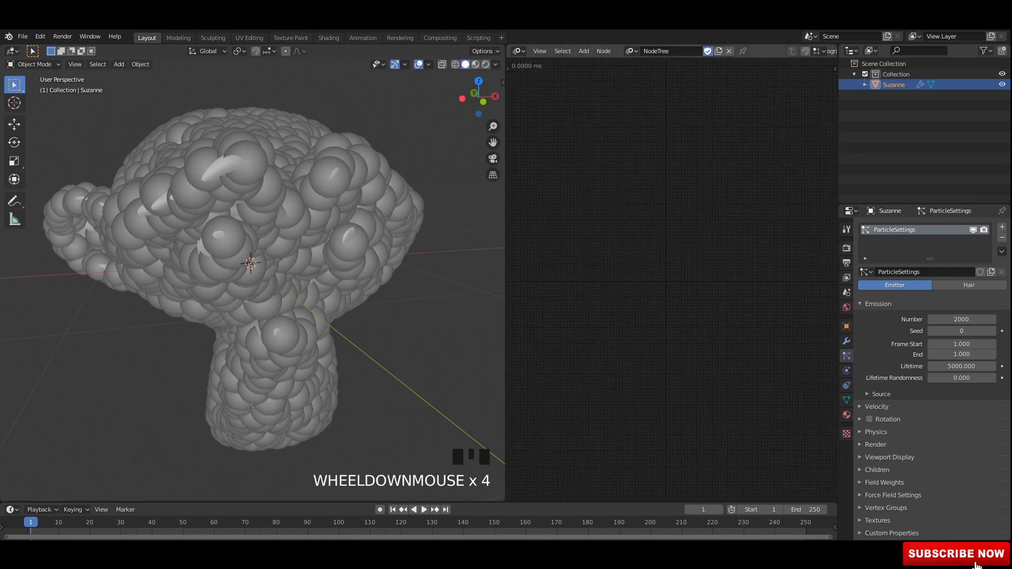
pyautogui.scroll(1, 672, 280)
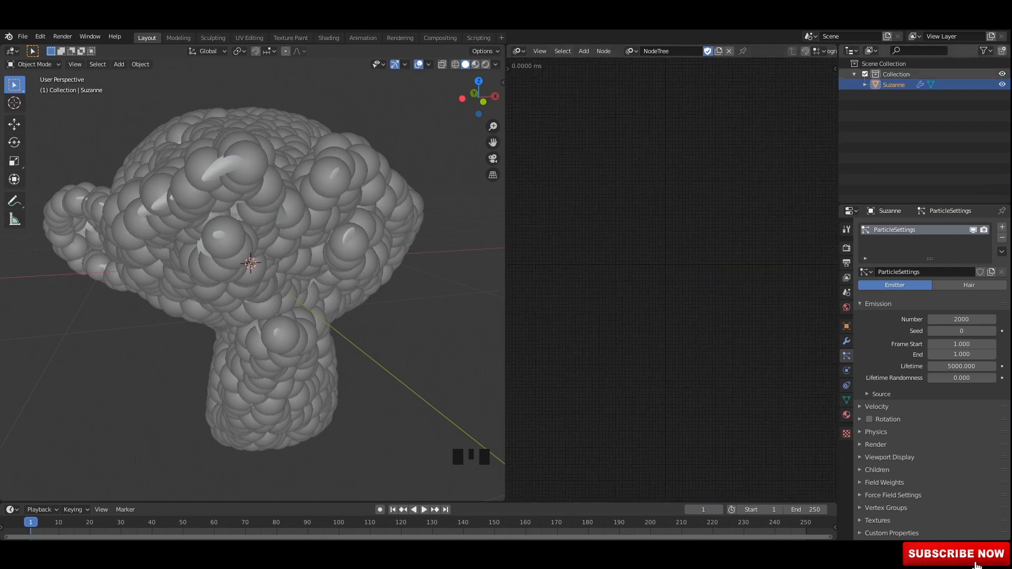
# Add a Particle Systems from Object node to the empty node tree
pyautogui.moveTo(669, 277); pyautogui.dragTo(674, 278, button='middle')
pyautogui.hotkey('shift', 'a')
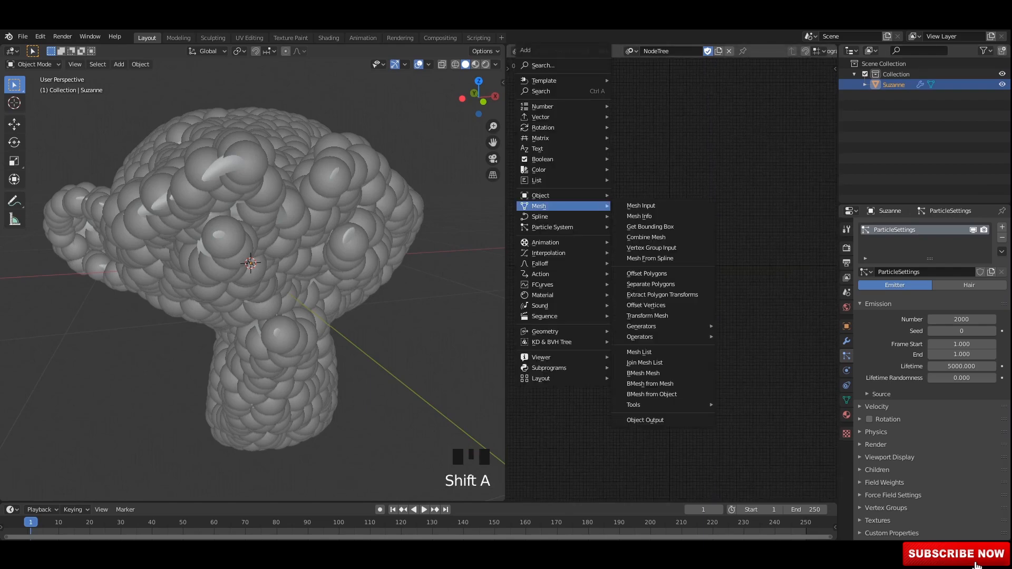
pyautogui.moveTo(543, 195)
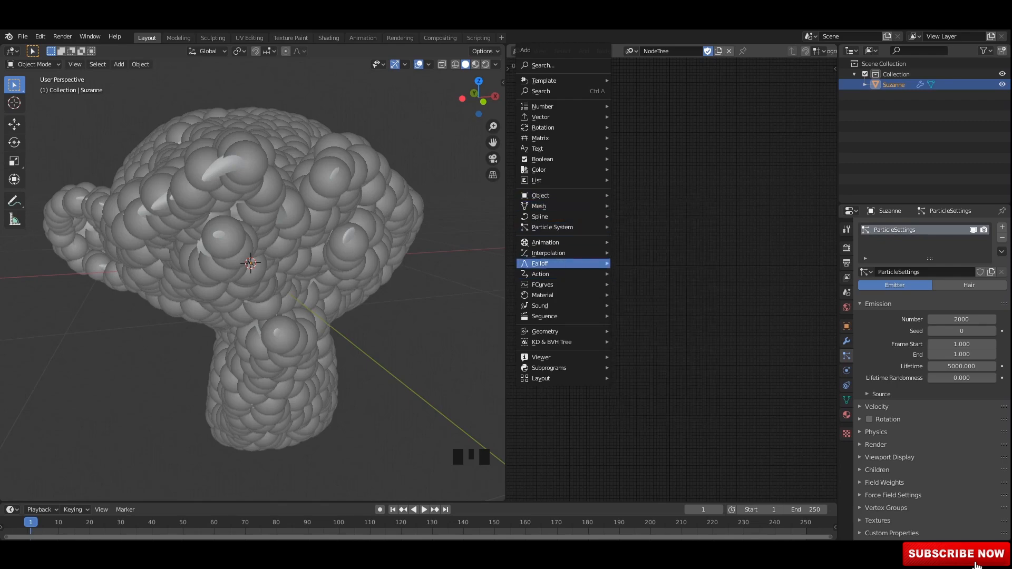
pyautogui.moveTo(540, 263)
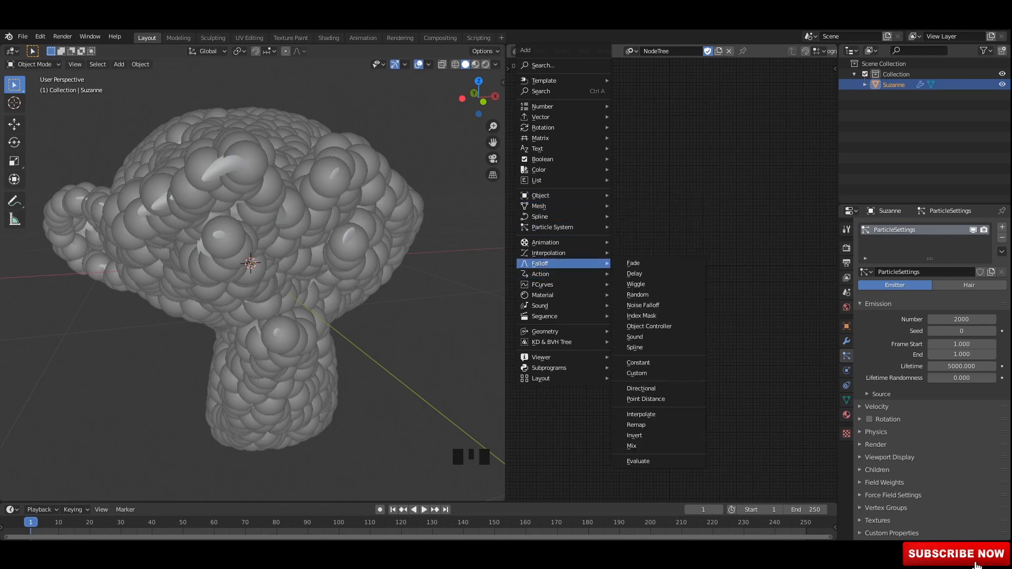
pyautogui.moveTo(552, 227)
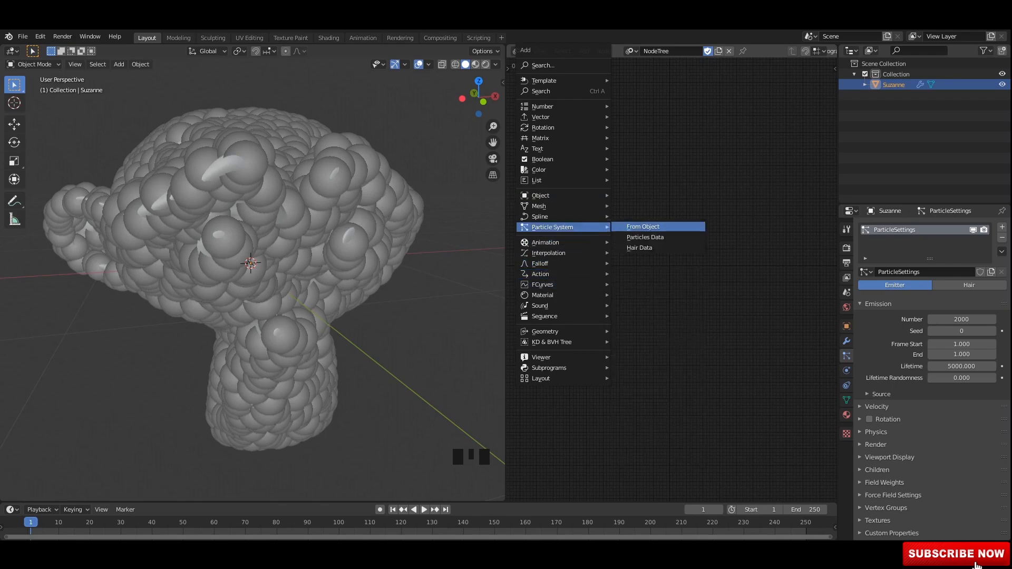
pyautogui.click(643, 227)
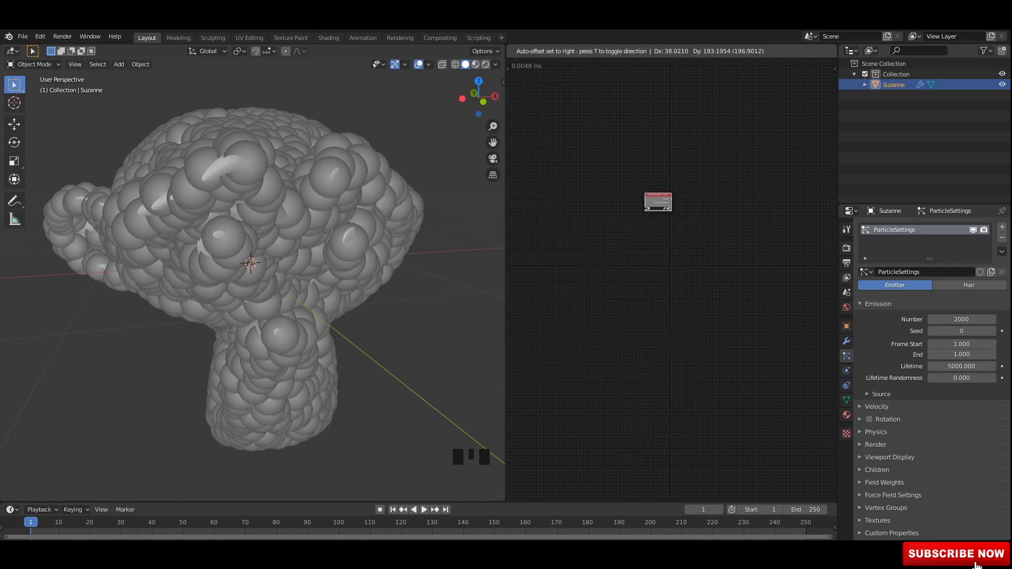
pyautogui.click(581, 213)
pyautogui.scroll(6, 582, 213)
pyautogui.scroll(8, 616, 258)
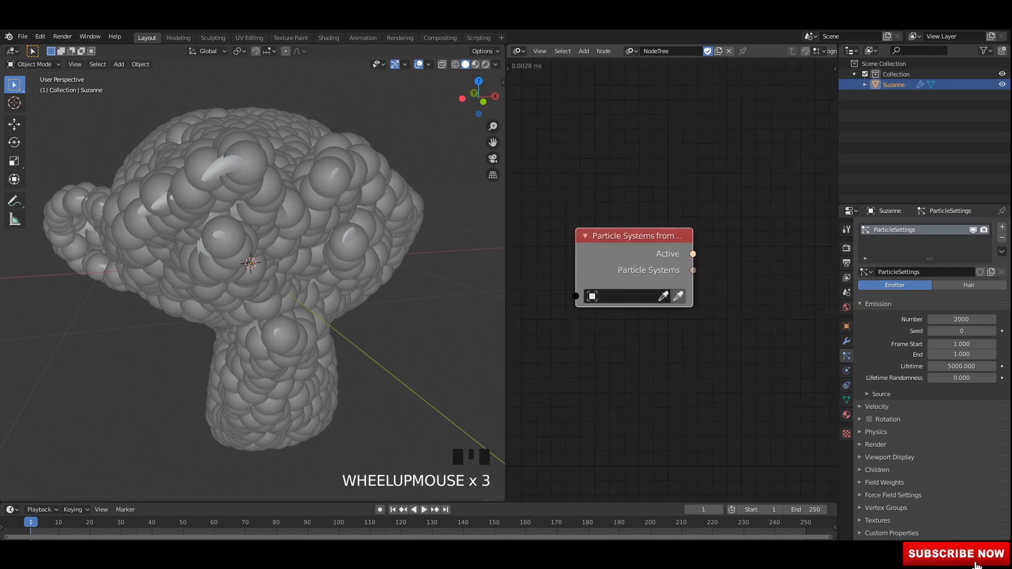
# Choose Suzanne as the source object of the Particle Systems from Object node
pyautogui.click(596, 297)
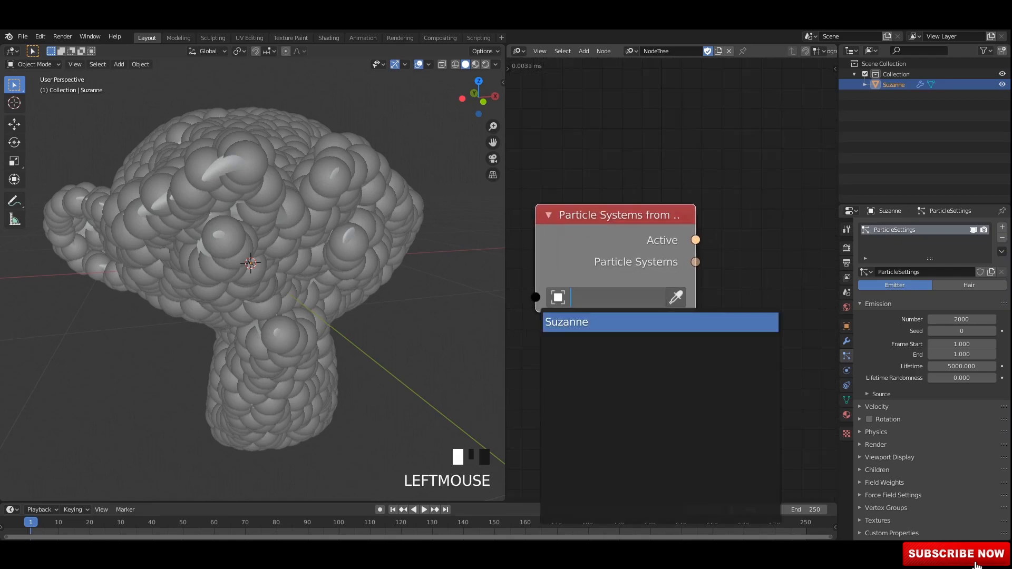
pyautogui.click(574, 322)
pyautogui.scroll(-2, 575, 320)
pyautogui.moveTo(576, 320); pyautogui.dragTo(572, 327, button='middle')
pyautogui.click(574, 337)
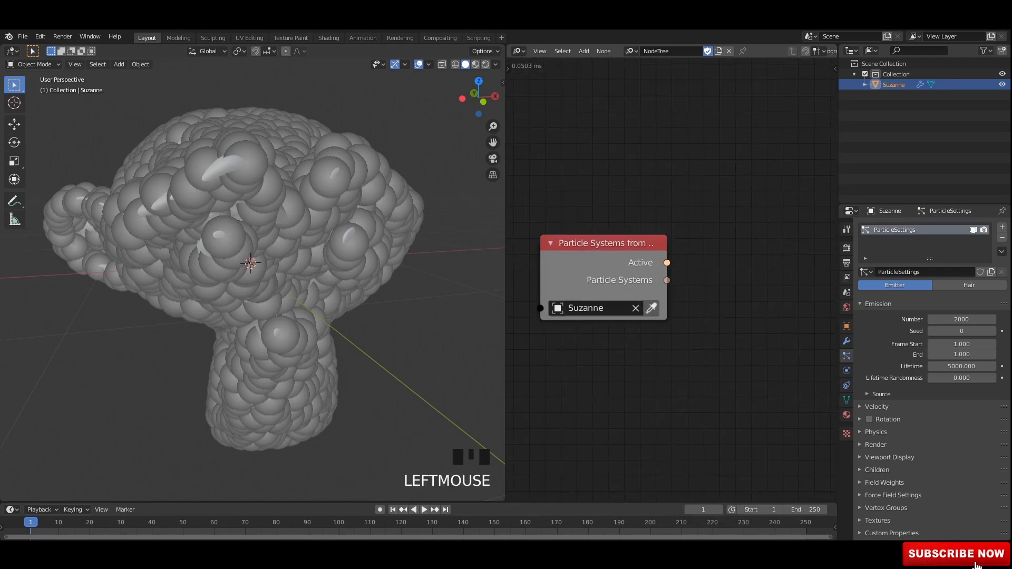
# Add a Particles Data node and connect the Active output of the Suzanne node to its Particle System input
pyautogui.hotkey('shift', 'a')
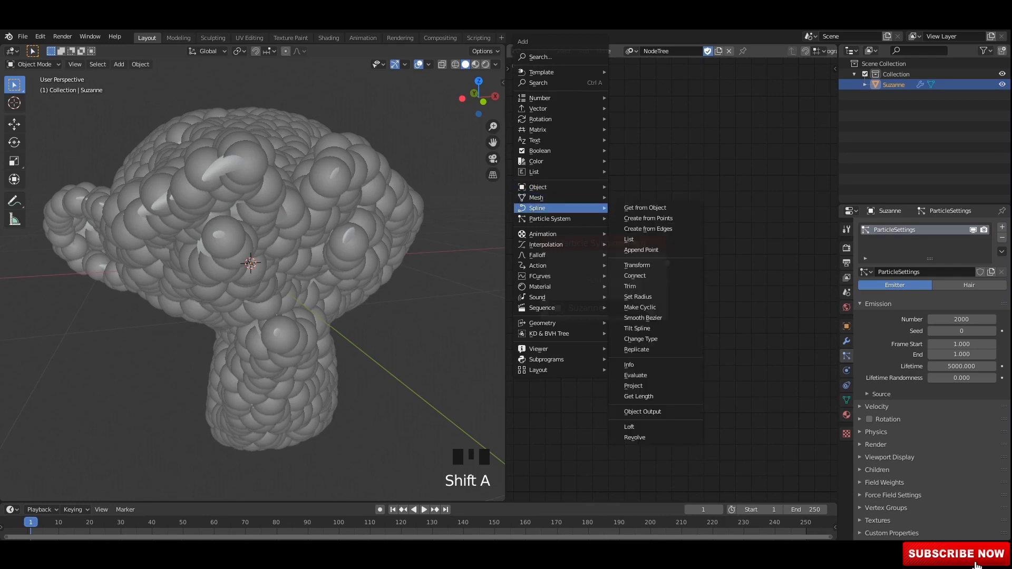
pyautogui.click(651, 228)
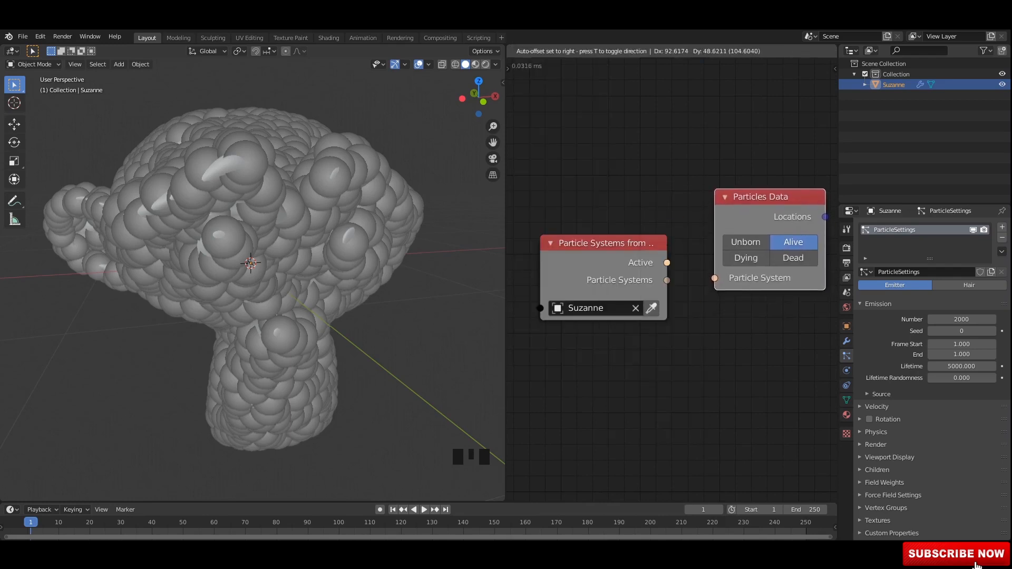
pyautogui.click(714, 190)
pyautogui.moveTo(714, 191); pyautogui.dragTo(689, 191, button='middle')
pyautogui.moveTo(606, 247); pyautogui.dragTo(646, 276)
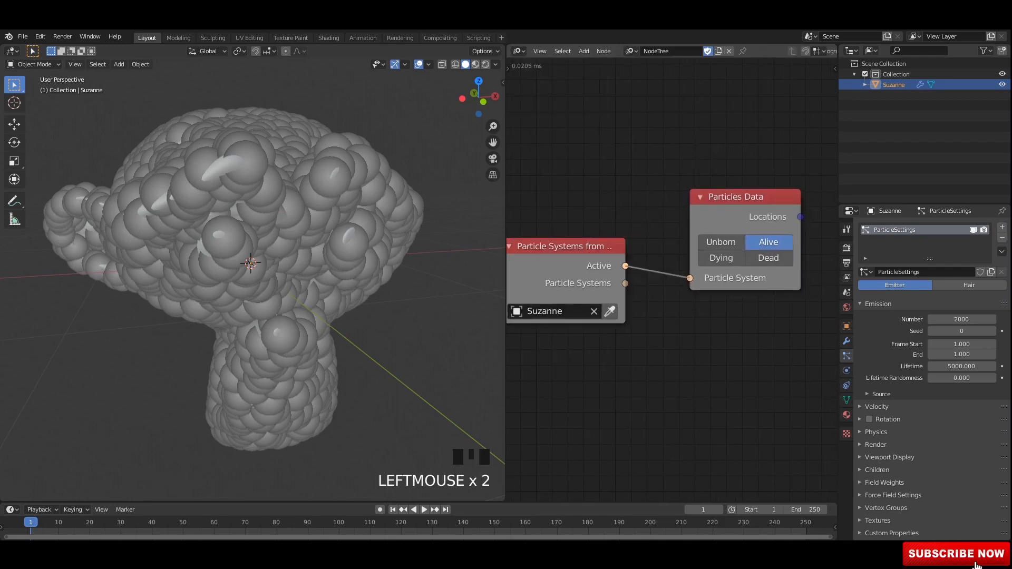
# Reposition the Particles Data node beside the Suzanne node and widen the node editor area
pyautogui.scroll(-1, 679, 282)
pyautogui.moveTo(709, 258); pyautogui.dragTo(683, 275, button='middle')
pyautogui.moveTo(706, 221); pyautogui.dragTo(709, 211)
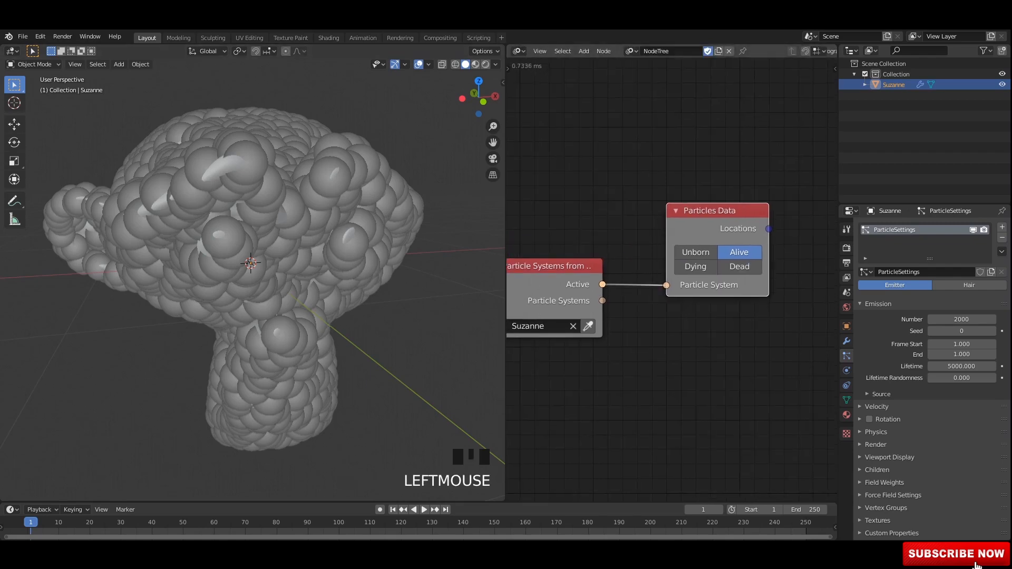
pyautogui.moveTo(505, 369); pyautogui.dragTo(435, 369)
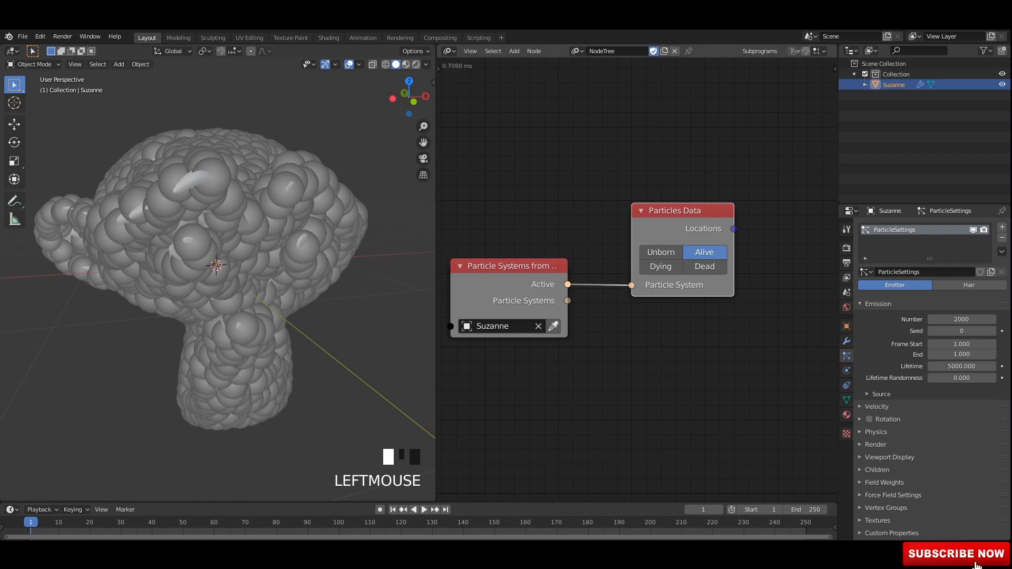
pyautogui.moveTo(582, 172); pyautogui.dragTo(537, 161, button='middle')
pyautogui.click(537, 160)
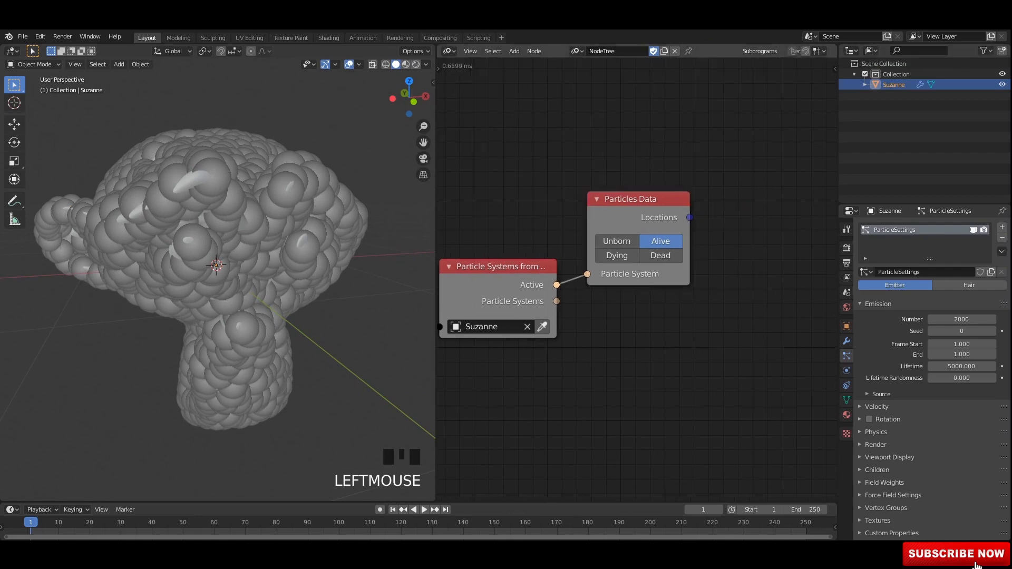
# Add a Find Close Points mesh operator node and place it below and beyond the Particles Data node
pyautogui.hotkey('shift', 'a')
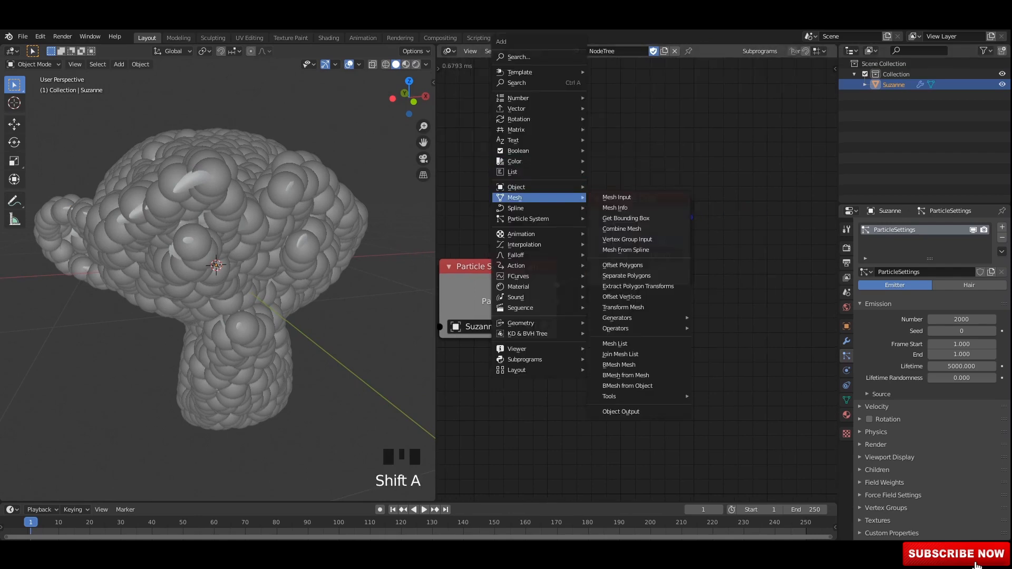
pyautogui.moveTo(615, 329)
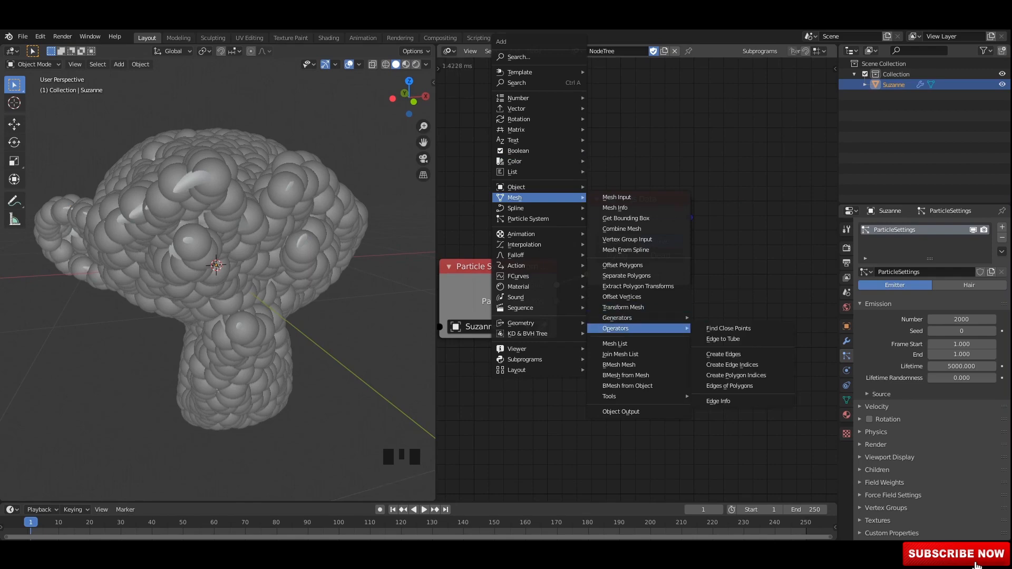
pyautogui.click(728, 328)
pyautogui.click(724, 314)
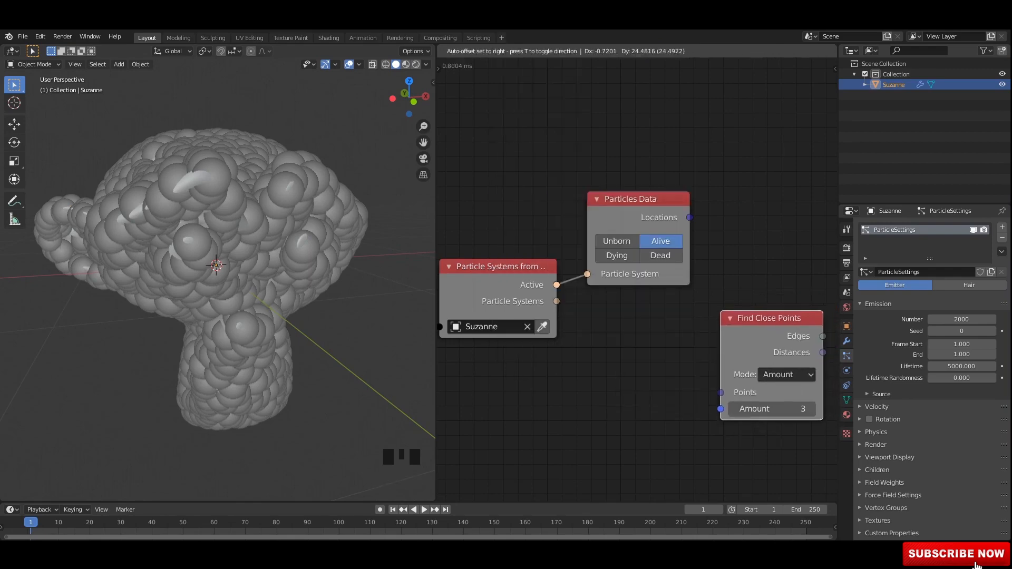
pyautogui.scroll(-2, 592, 266)
pyautogui.moveTo(592, 266); pyautogui.dragTo(566, 273, button='middle')
pyautogui.moveTo(727, 318); pyautogui.dragTo(728, 291)
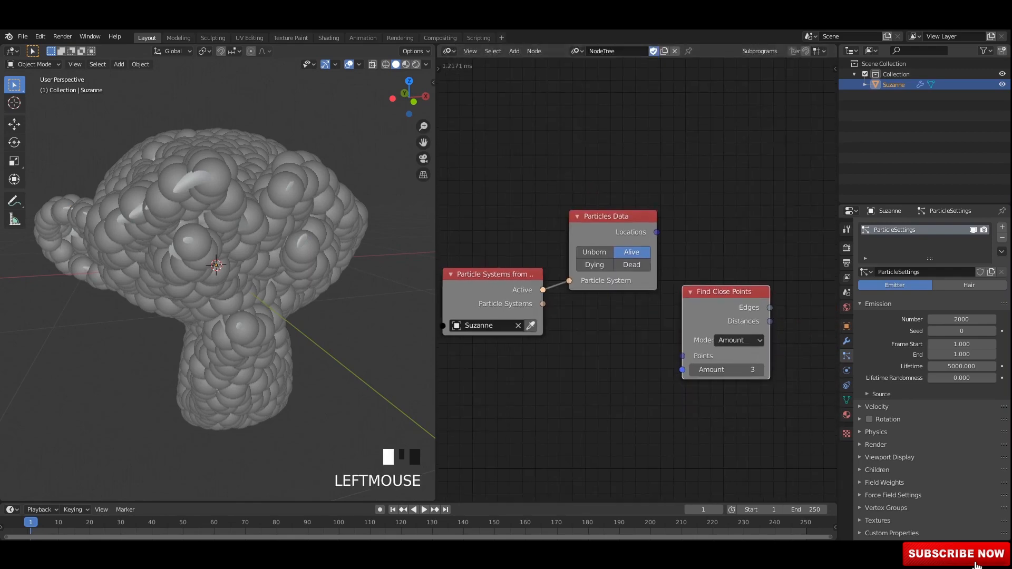
# Add an Edge Info mesh operator node and place it above the Find Close Points node
pyautogui.hotkey('shift', 'a')
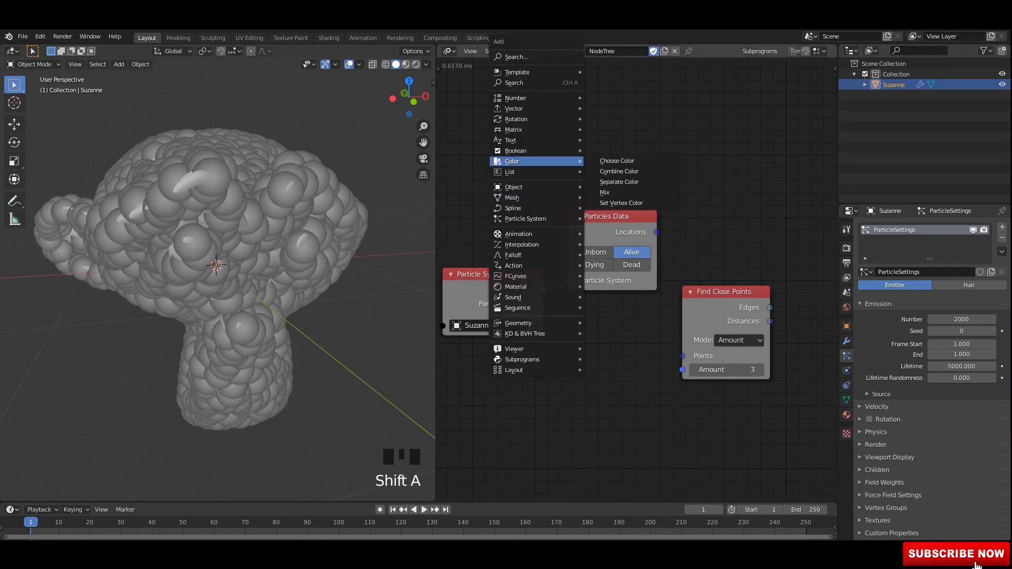
pyautogui.moveTo(527, 198)
pyautogui.moveTo(632, 328)
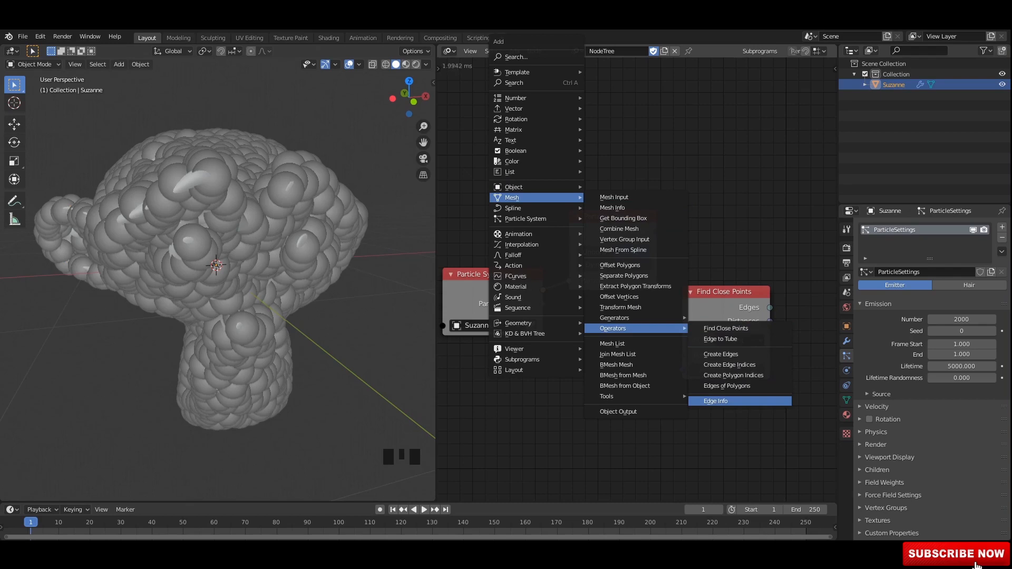
pyautogui.click(727, 401)
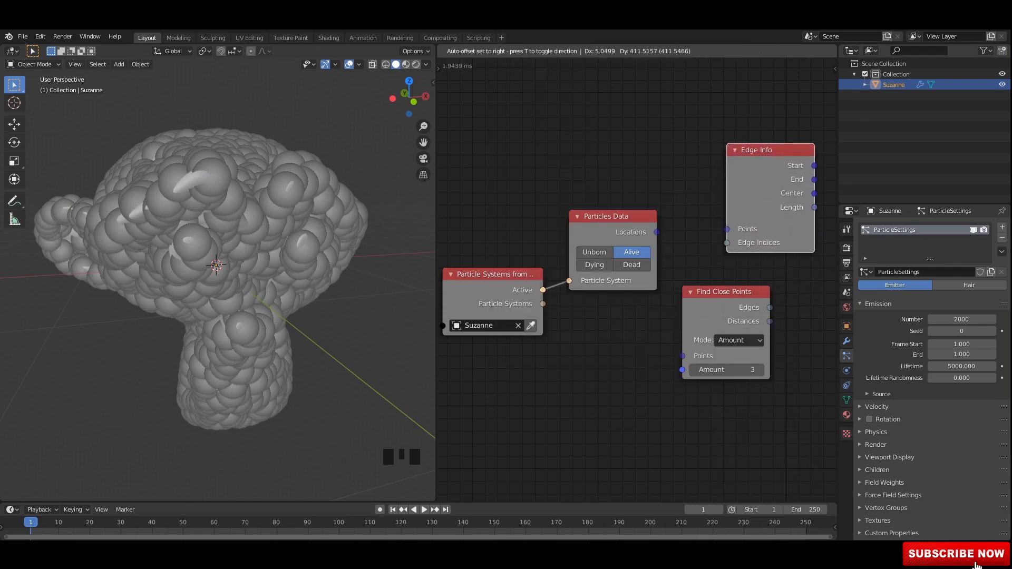
pyautogui.click(727, 144)
# Rearrange the particle nodes and Find Close Points so they lead in a row toward the Edge Info node
pyautogui.moveTo(613, 237); pyautogui.dragTo(600, 235)
pyautogui.moveTo(601, 175); pyautogui.dragTo(503, 350)
pyautogui.moveTo(601, 238); pyautogui.dragTo(555, 247)
pyautogui.moveTo(721, 291); pyautogui.dragTo(674, 242)
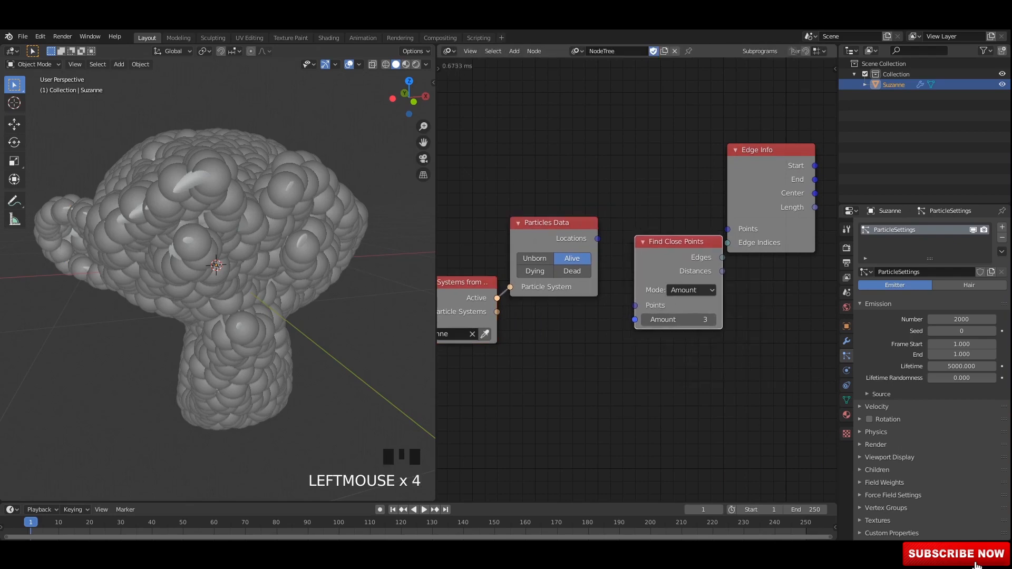
# Feed the Particles Data locations into the Points input of Find Close Points and delete the Edge Info node
pyautogui.moveTo(597, 238); pyautogui.dragTo(635, 305)
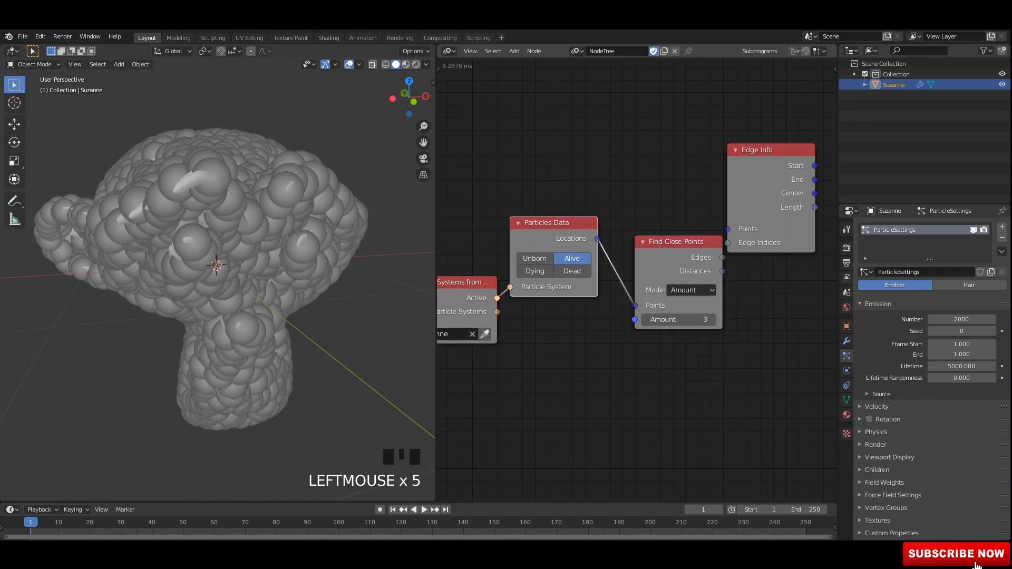
pyautogui.moveTo(676, 242); pyautogui.dragTo(665, 217)
pyautogui.moveTo(665, 218); pyautogui.dragTo(643, 221, button='middle')
pyautogui.click(748, 153)
pyautogui.press('Delete')
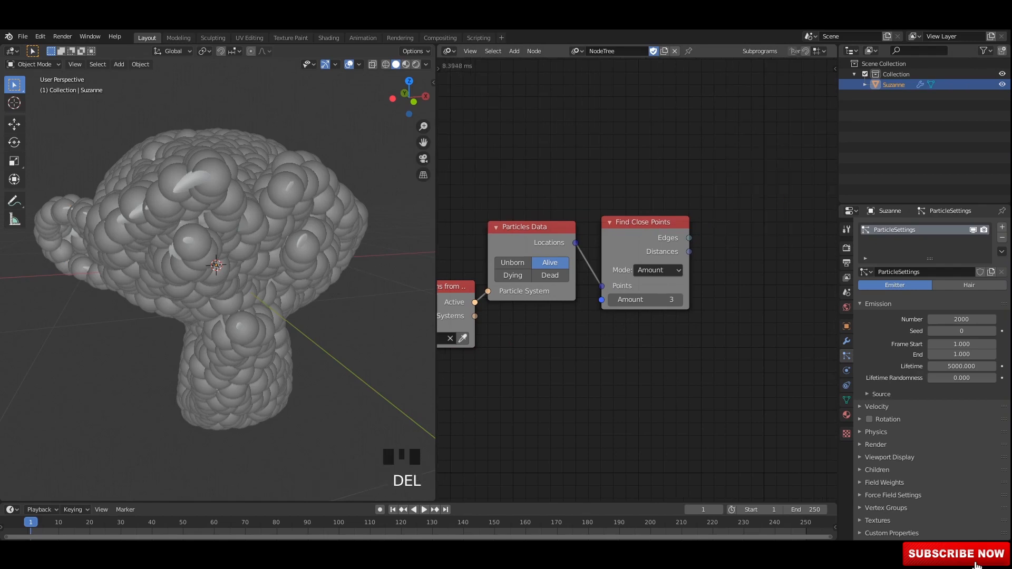
# Add an Edge to Tube mesh operator node and connect the Find Close Points edges to its Edge Indices input
pyautogui.moveTo(685, 196); pyautogui.dragTo(632, 187, button='middle')
pyautogui.hotkey('shift', 'a')
pyautogui.moveTo(632, 187)
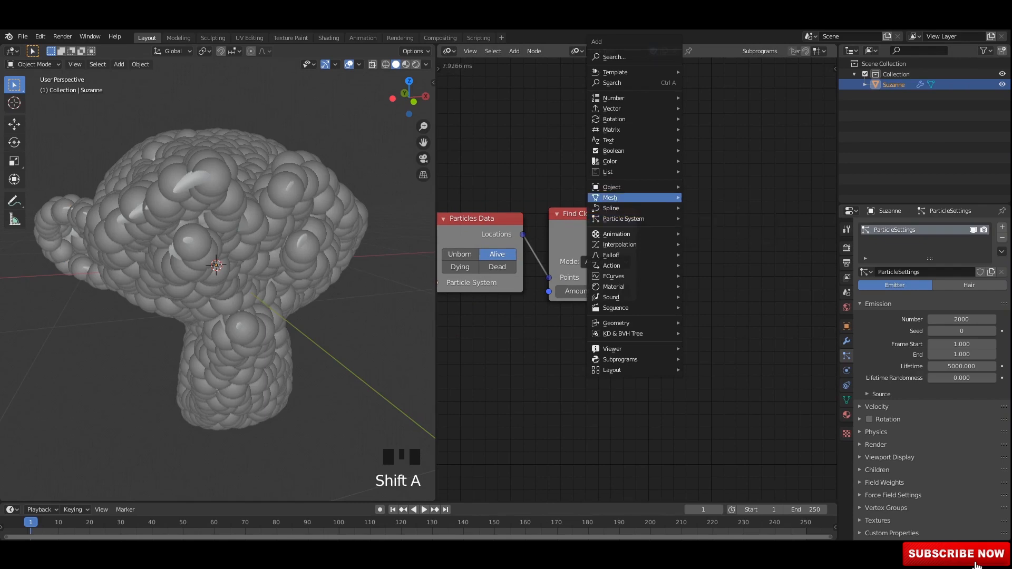
pyautogui.moveTo(738, 329)
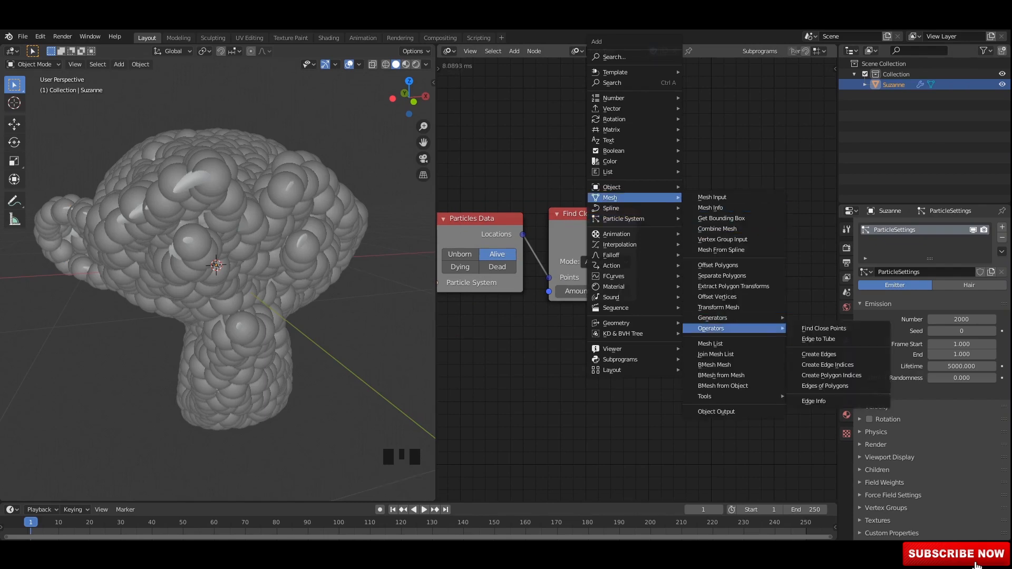
pyautogui.click(822, 338)
pyautogui.press('Return')
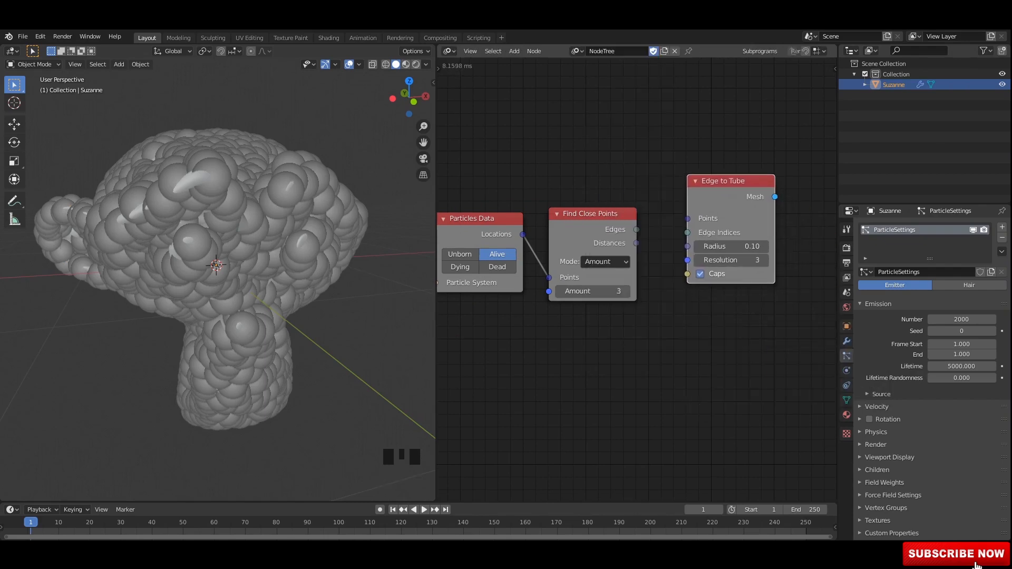
pyautogui.moveTo(635, 229); pyautogui.dragTo(687, 232)
pyautogui.moveTo(727, 180)
pyautogui.mouseDown()
pyautogui.moveTo(711, 169)
pyautogui.moveTo(719, 175)
pyautogui.mouseUp()
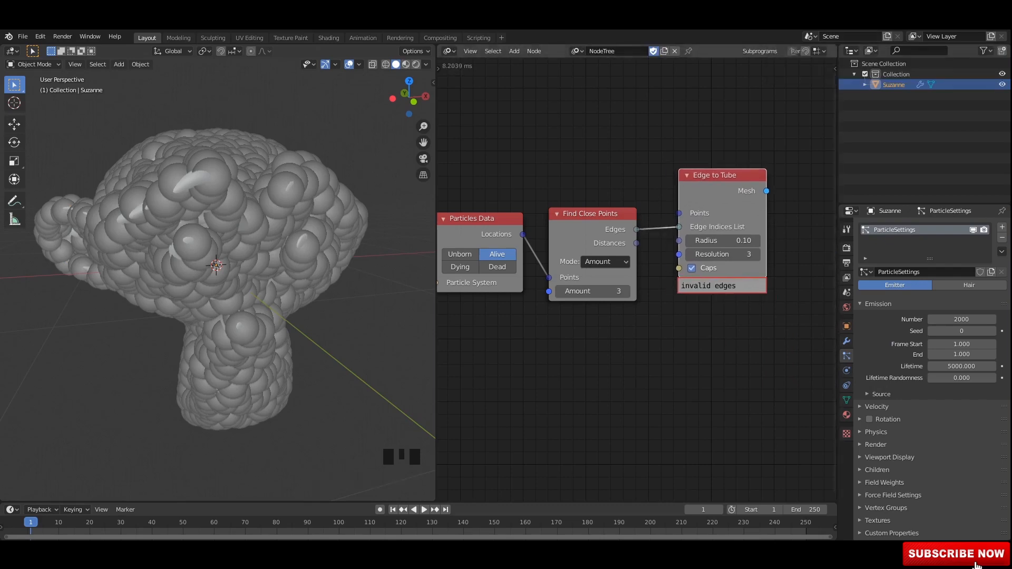
# Add a Mesh Object Output node and place it beyond the Edge to Tube node
pyautogui.moveTo(685, 369); pyautogui.dragTo(665, 356, button='middle')
pyautogui.hotkey('shift', 'a')
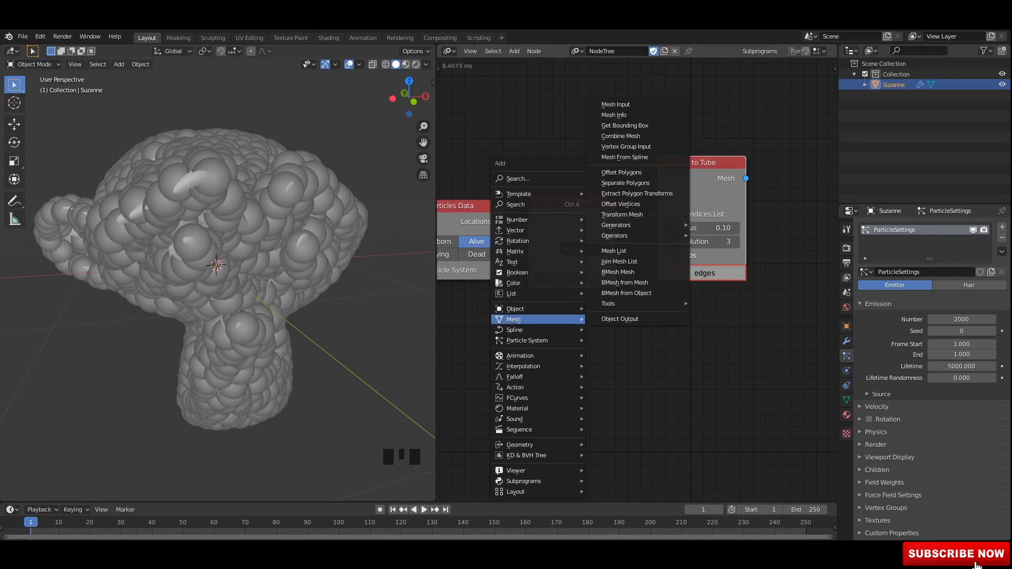
pyautogui.click(620, 319)
pyautogui.scroll(-2, 759, 337)
pyautogui.moveTo(758, 337); pyautogui.dragTo(709, 360, button='middle')
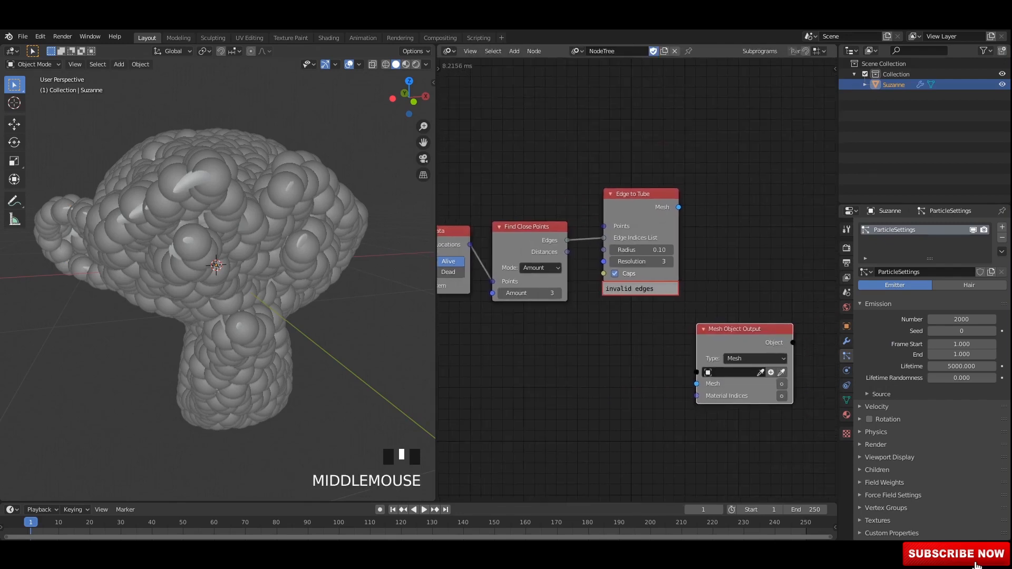
pyautogui.click(769, 227)
# Spread out the Edge to Tube and Find Close Points nodes and connect the particle locations to Edge to Tube's Points
pyautogui.moveTo(641, 194); pyautogui.dragTo(661, 195)
pyautogui.moveTo(611, 327); pyautogui.dragTo(642, 318, button='middle')
pyautogui.moveTo(562, 217); pyautogui.dragTo(559, 270)
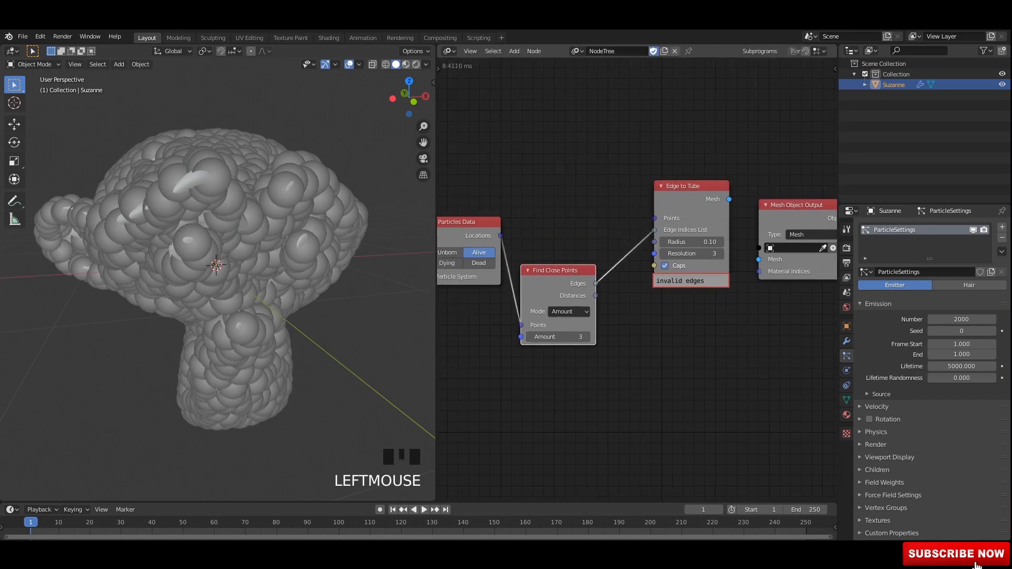
pyautogui.moveTo(500, 236); pyautogui.dragTo(537, 236)
# Align the Mesh Object Output node beside Edge to Tube and output the tube mesh to a new target object
pyautogui.moveTo(688, 254); pyautogui.dragTo(580, 256, button='middle')
pyautogui.moveTo(691, 208); pyautogui.dragTo(701, 195)
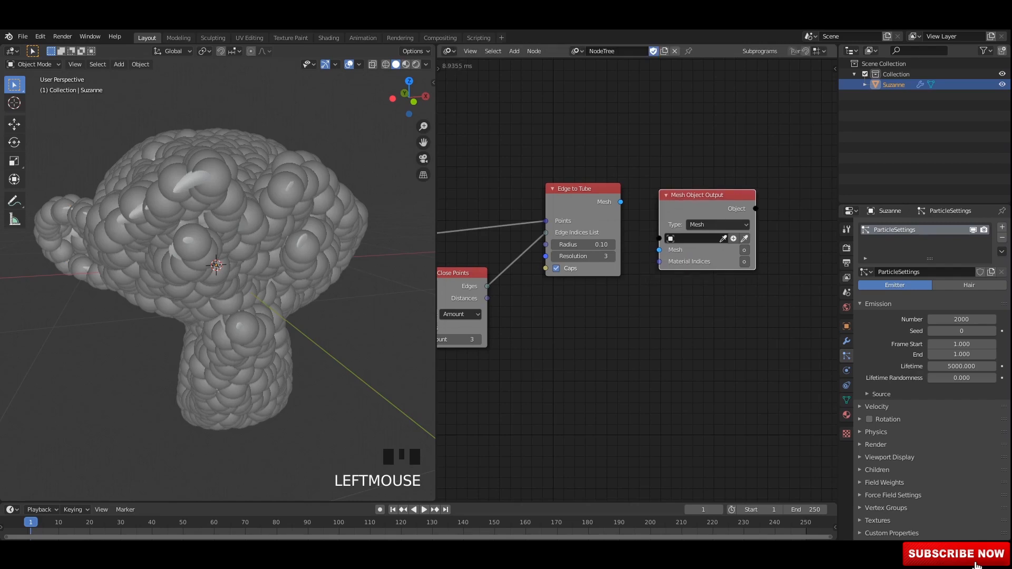
pyautogui.moveTo(633, 316); pyautogui.dragTo(634, 304, button='middle')
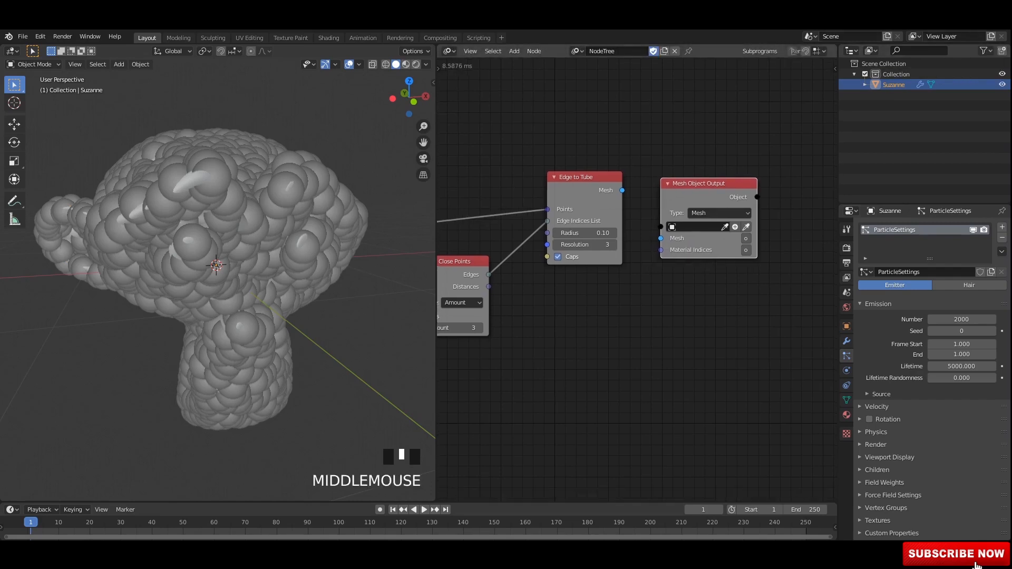
pyautogui.moveTo(621, 190); pyautogui.dragTo(660, 238)
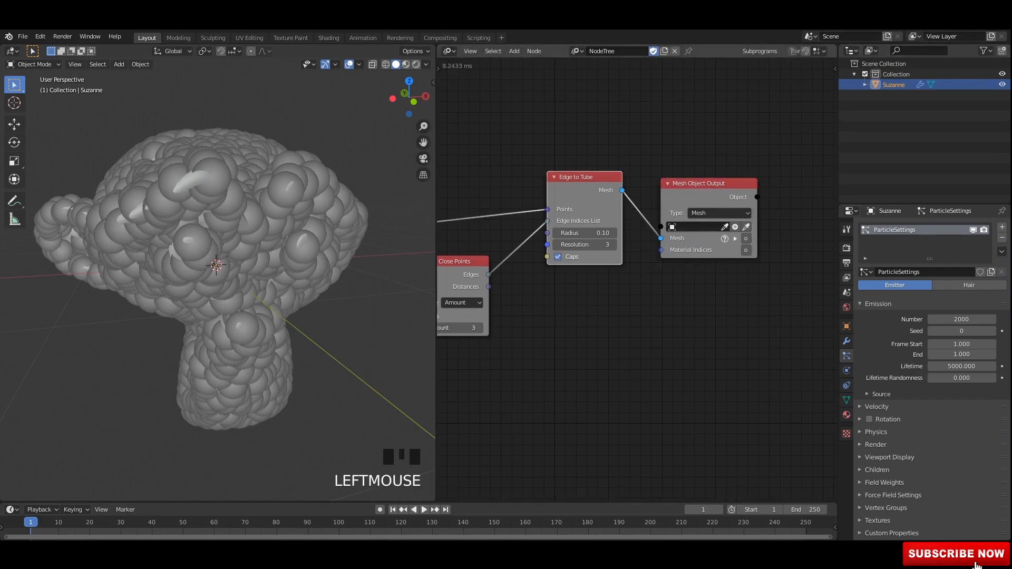
pyautogui.click(745, 239)
# Hide Suzanne in the viewport, briefly play the animation and return to frame 1
pyautogui.moveTo(295, 295); pyautogui.dragTo(231, 295, button='middle')
pyautogui.click(1002, 84)
pyautogui.click(423, 510)
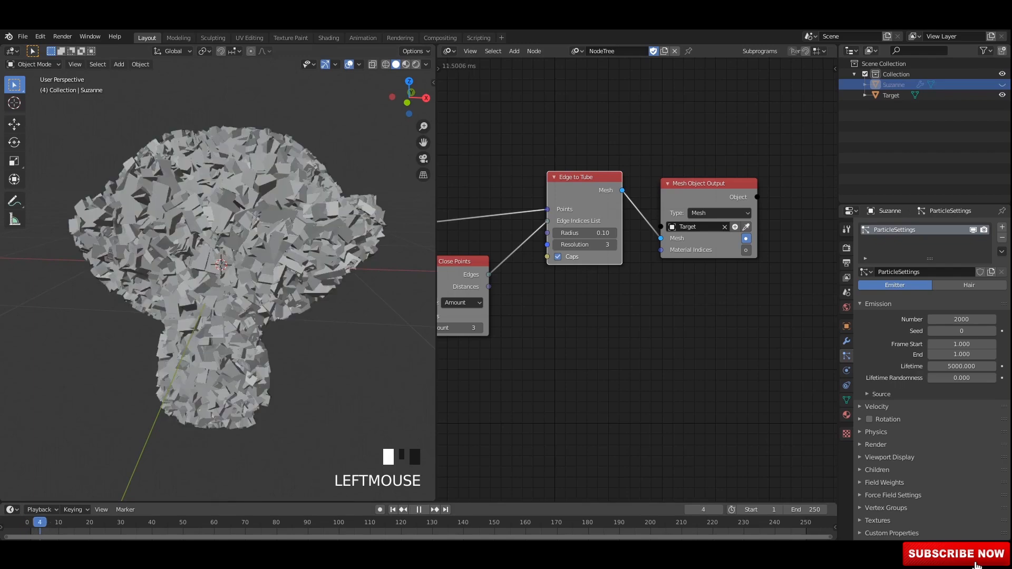
pyautogui.click(393, 510)
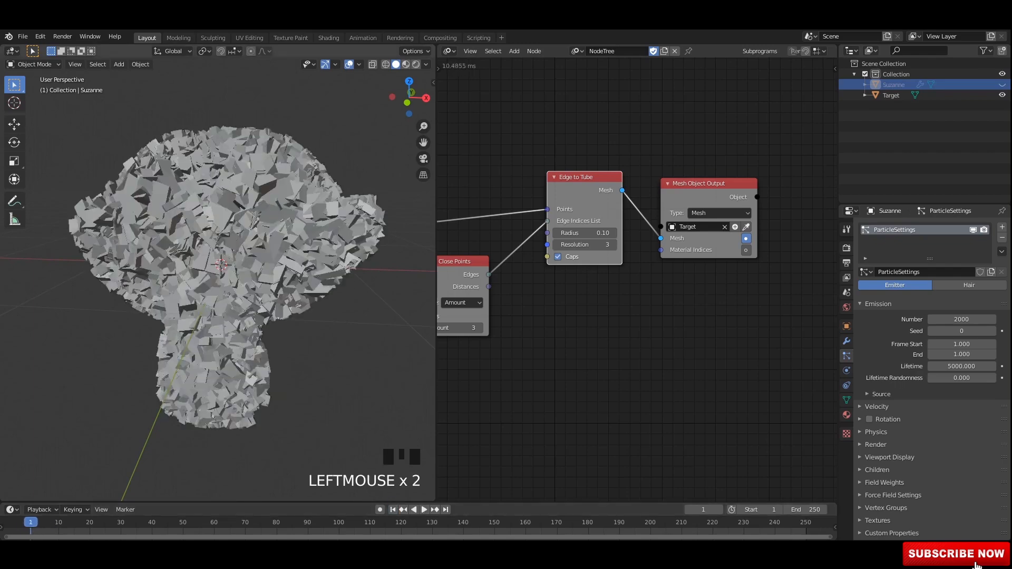
pyautogui.moveTo(227, 293); pyautogui.dragTo(245, 294, button='middle')
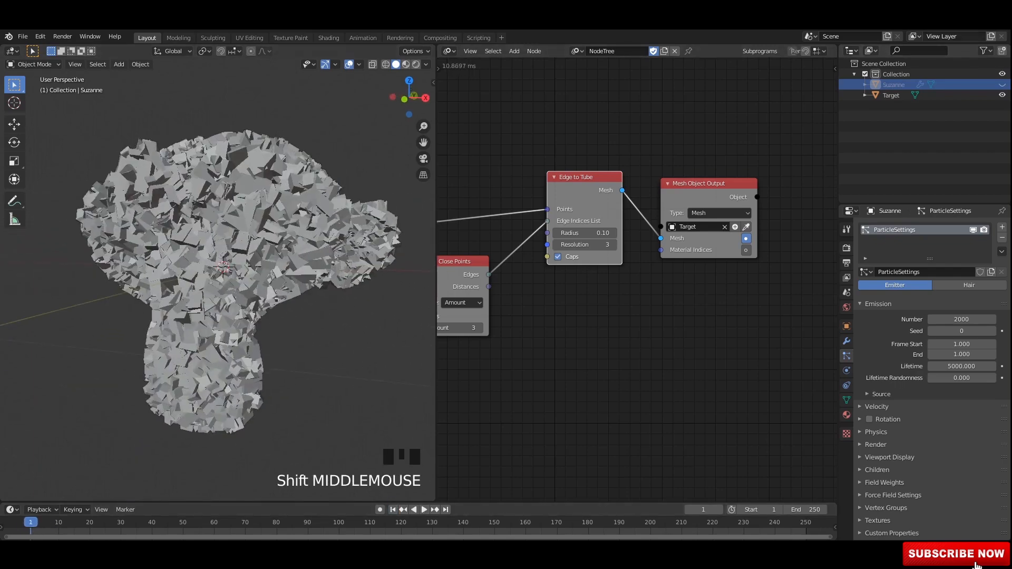
# Set the Edge to Tube radius to 0.01
pyautogui.scroll(4, 638, 281)
pyautogui.click(569, 221)
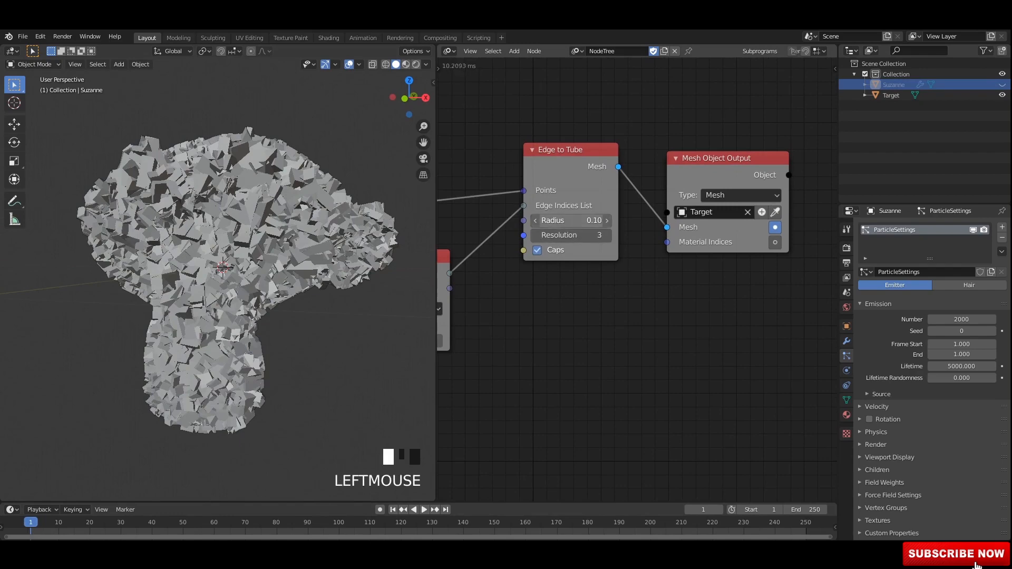
pyautogui.moveTo(569, 221); pyautogui.dragTo(553, 220)
pyautogui.click(570, 220)
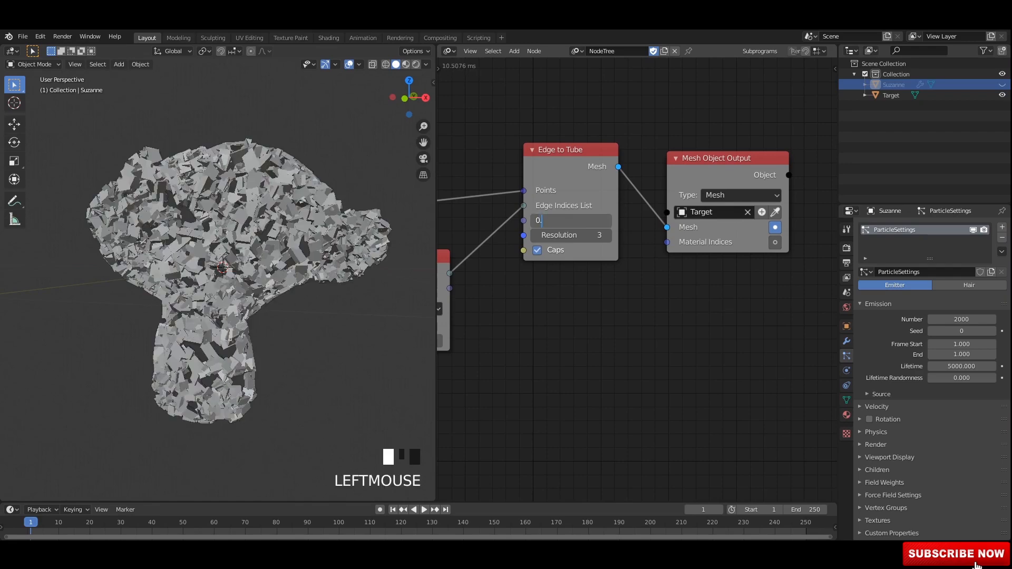
pyautogui.write('0.01')
pyautogui.press('Return')
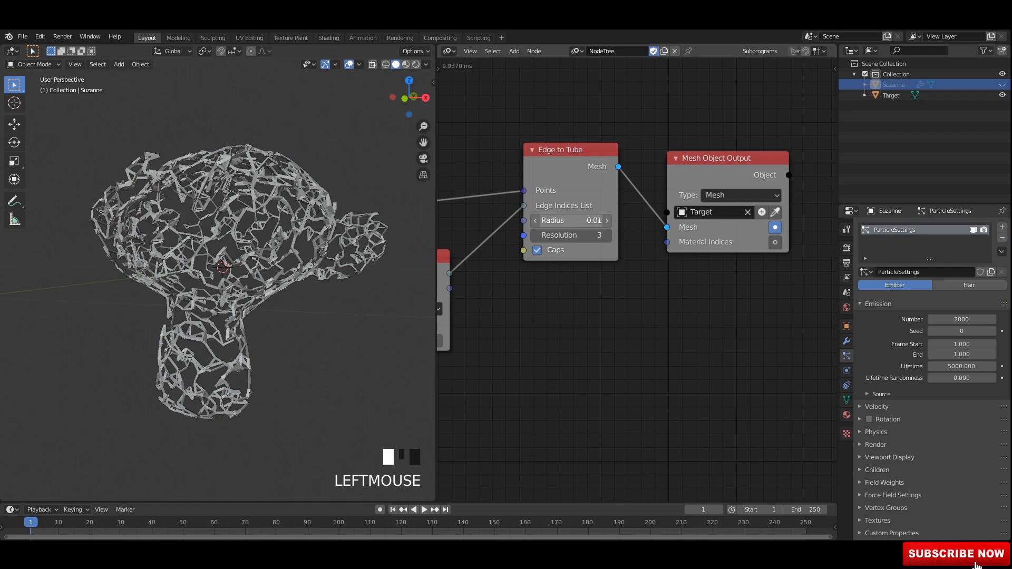
# Try raising the Find Close Points amount to 32
pyautogui.moveTo(471, 285); pyautogui.dragTo(575, 264, button='middle')
pyautogui.scroll(3, 575, 264)
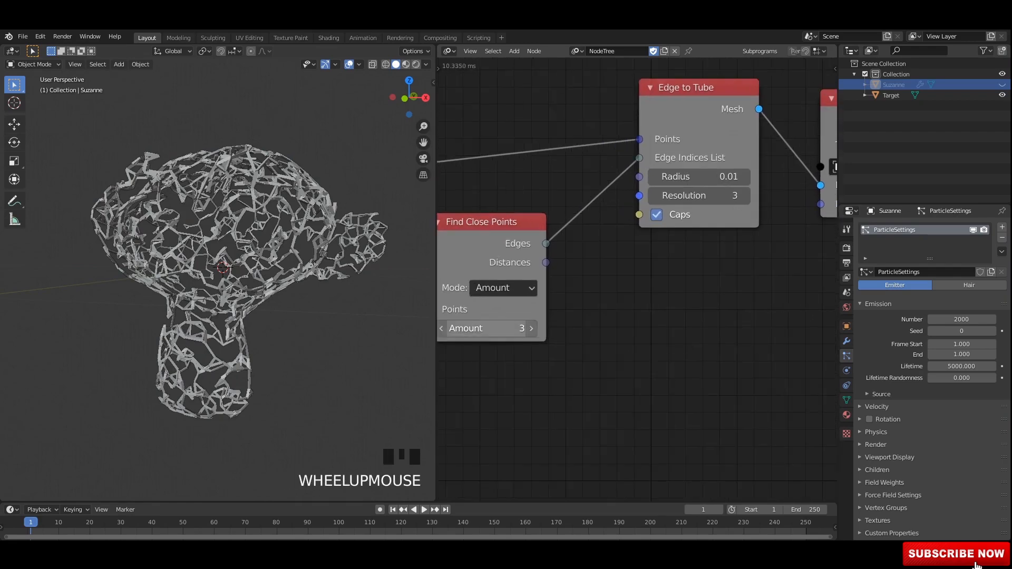
pyautogui.click(485, 328)
pyautogui.moveTo(487, 328); pyautogui.dragTo(561, 328)
# Try different Edge to Tube resolutions, ending with a value of 6
pyautogui.click(743, 196)
pyautogui.moveTo(221, 274)
pyautogui.mouseDown(button='middle')
pyautogui.moveTo(248, 263)
pyautogui.moveTo(226, 248)
pyautogui.moveTo(263, 253)
pyautogui.moveTo(232, 279)
pyautogui.moveTo(221, 263)
pyautogui.mouseUp(button='middle')
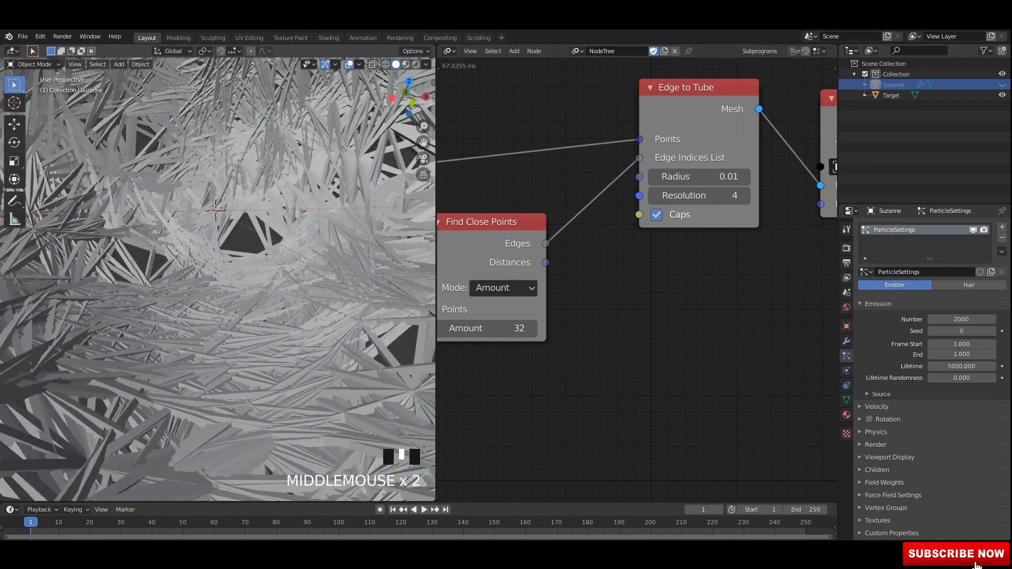
pyautogui.scroll(-2, 222, 264)
pyautogui.scroll(-3, 221, 264)
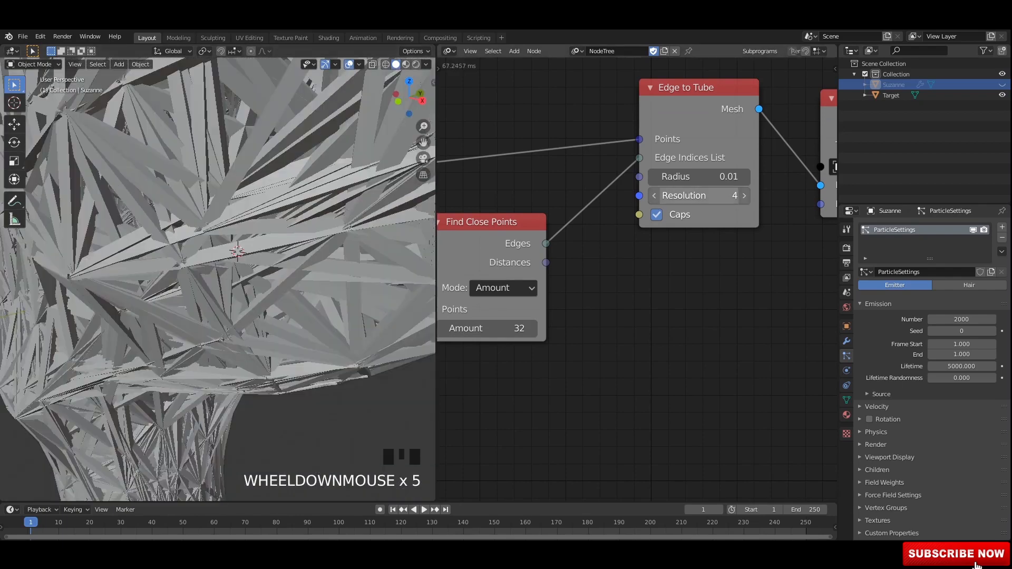
pyautogui.click(701, 195)
pyautogui.doubleClick(700, 196)
pyautogui.write('2')
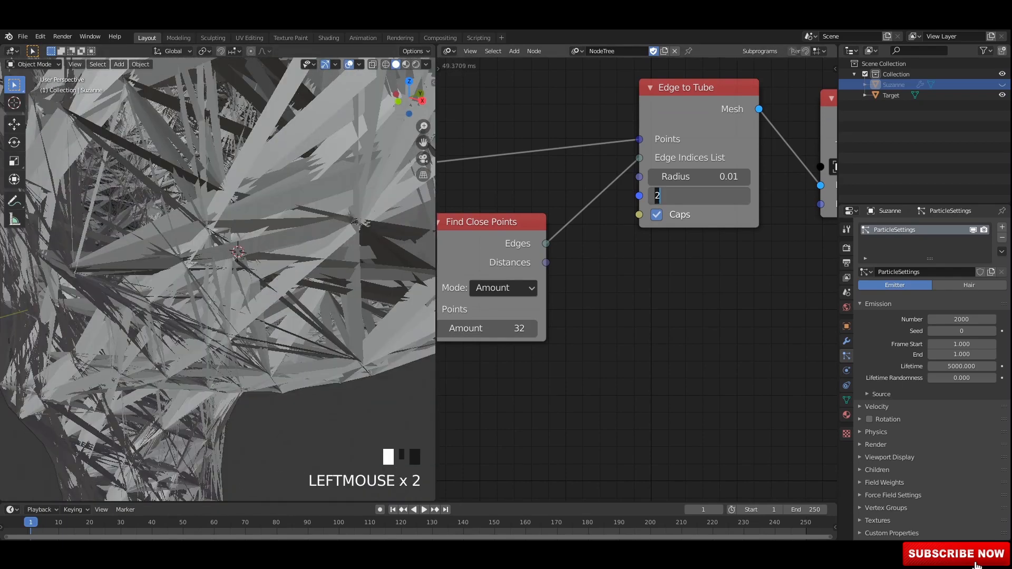
pyautogui.press('BackSpace')
pyautogui.write('6')
pyautogui.press('Return')
# Reduce the Find Close Points amount to 1 and raise it to 8 to compare the wire density
pyautogui.scroll(-4, 218, 274)
pyautogui.scroll(5, 461, 332)
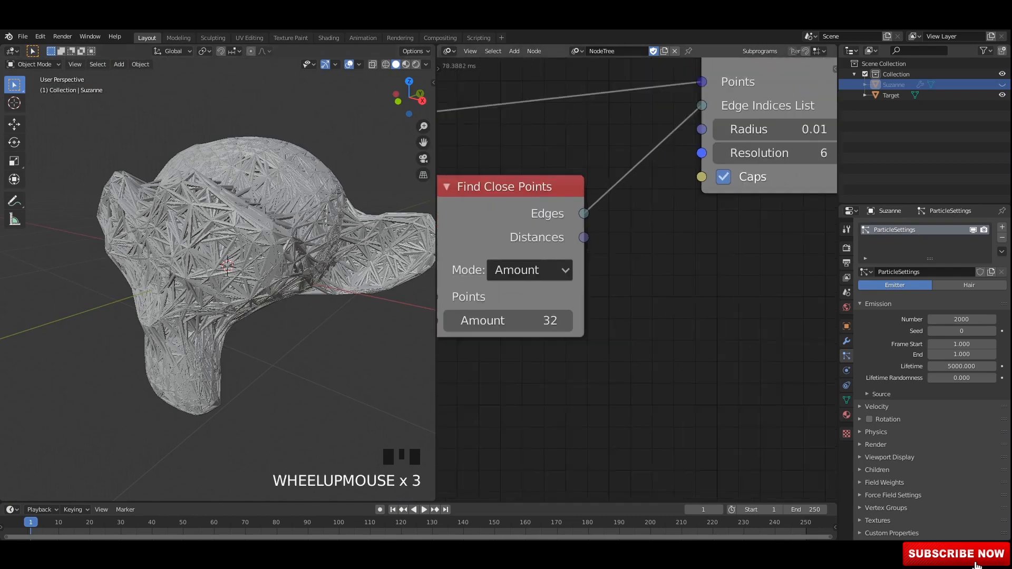
pyautogui.doubleClick(464, 324)
pyautogui.press('Return')
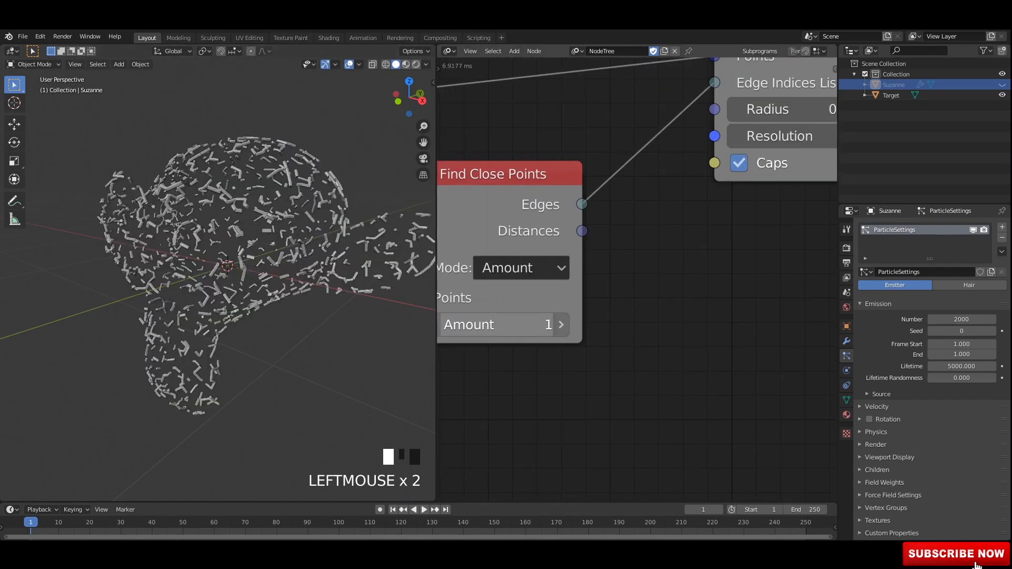
pyautogui.scroll(3, 218, 263)
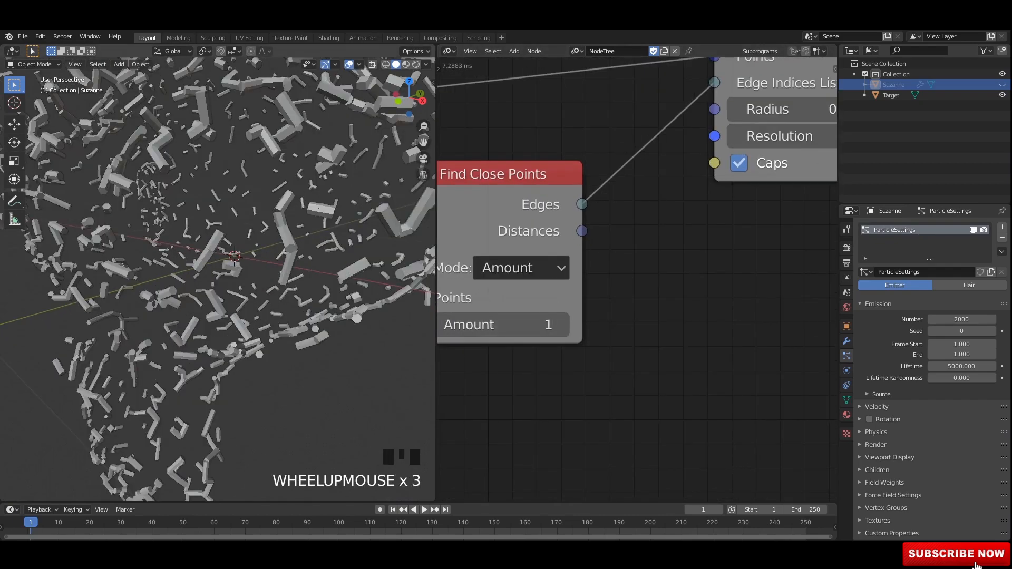
pyautogui.moveTo(501, 324); pyautogui.dragTo(543, 325)
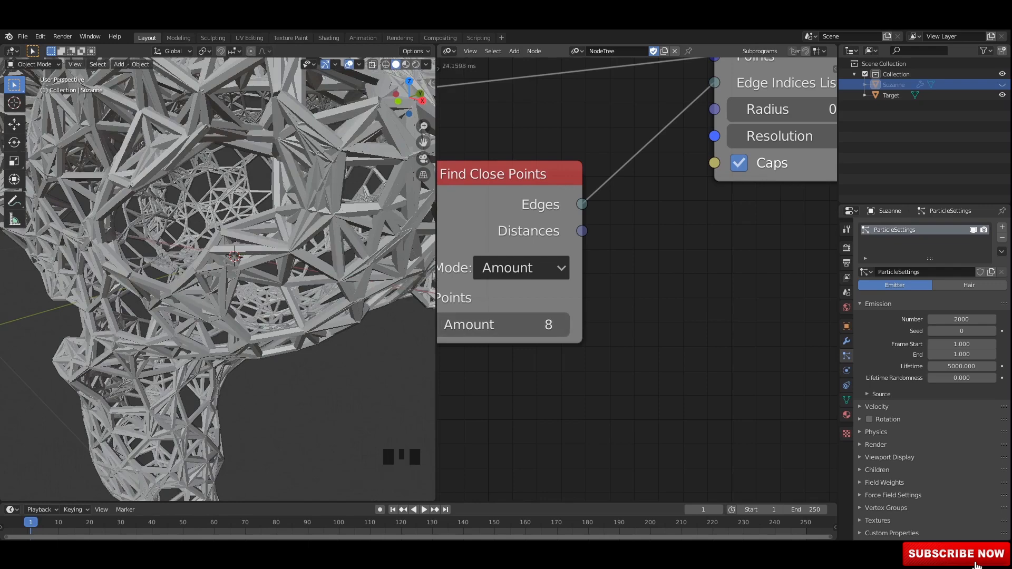
# Set the Edge to Tube resolution to 8
pyautogui.scroll(-3, 615, 230)
pyautogui.moveTo(615, 231); pyautogui.dragTo(637, 266, button='middle')
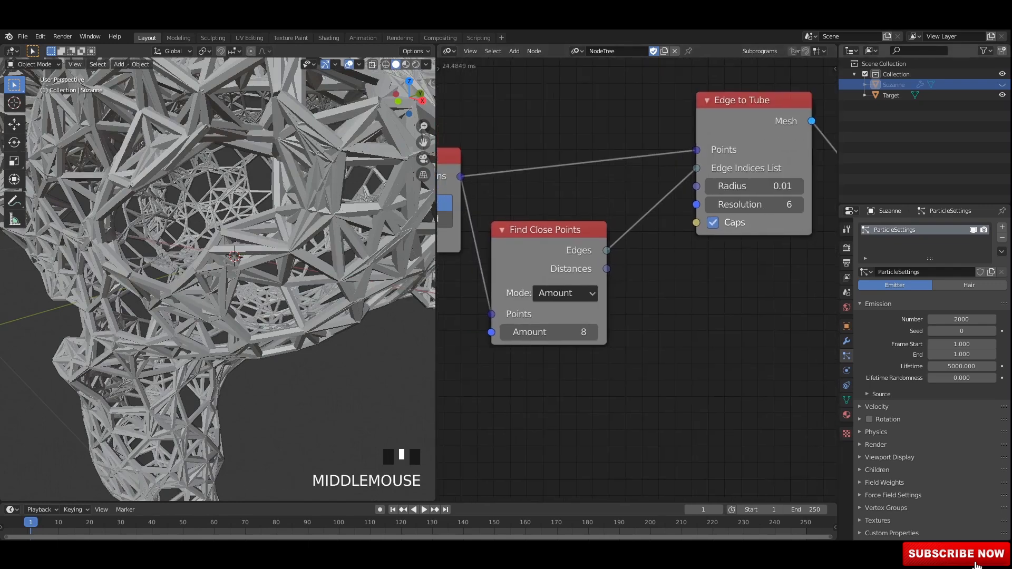
pyautogui.scroll(-2, 218, 279)
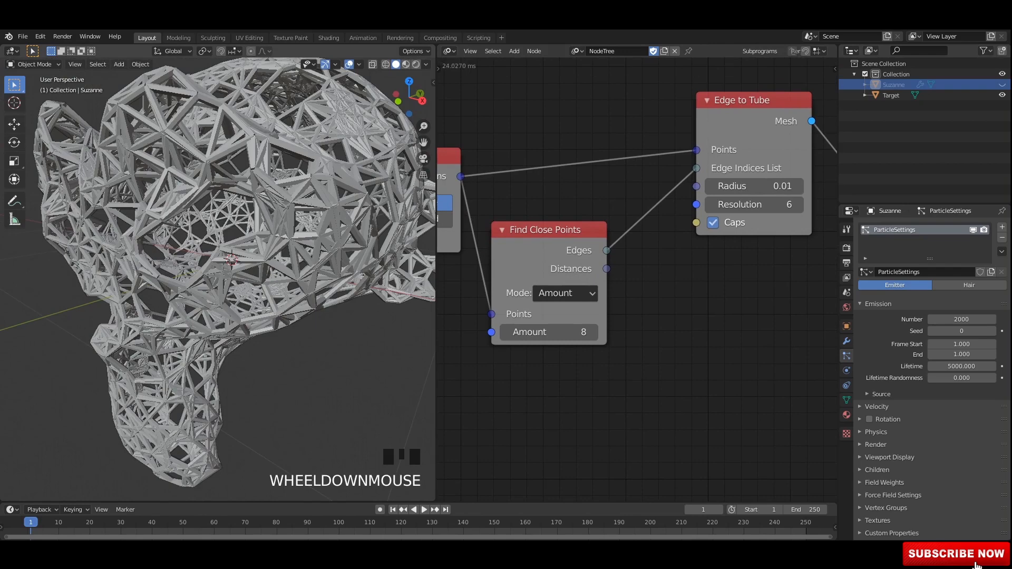
pyautogui.click(754, 204)
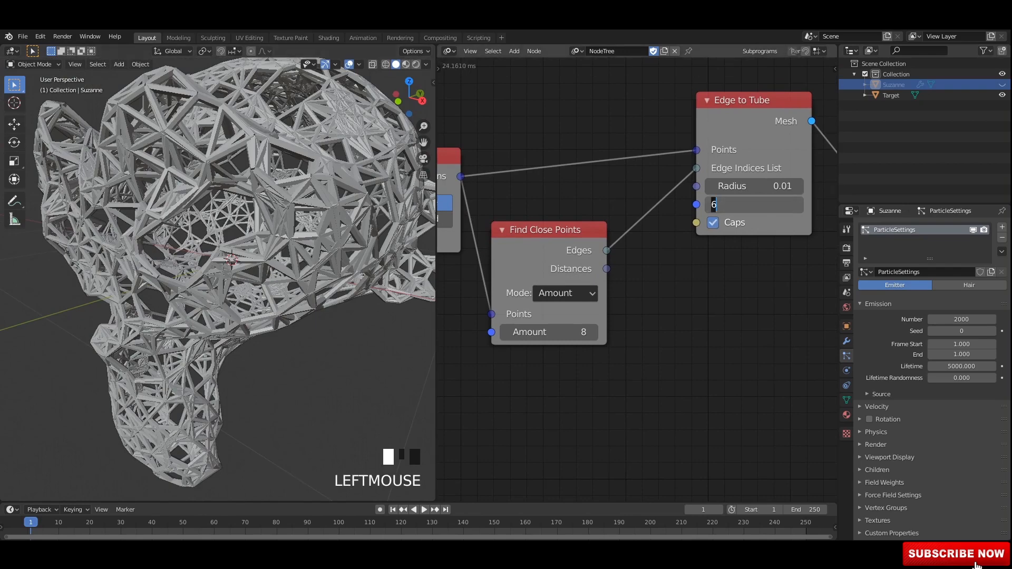
pyautogui.press('Return')
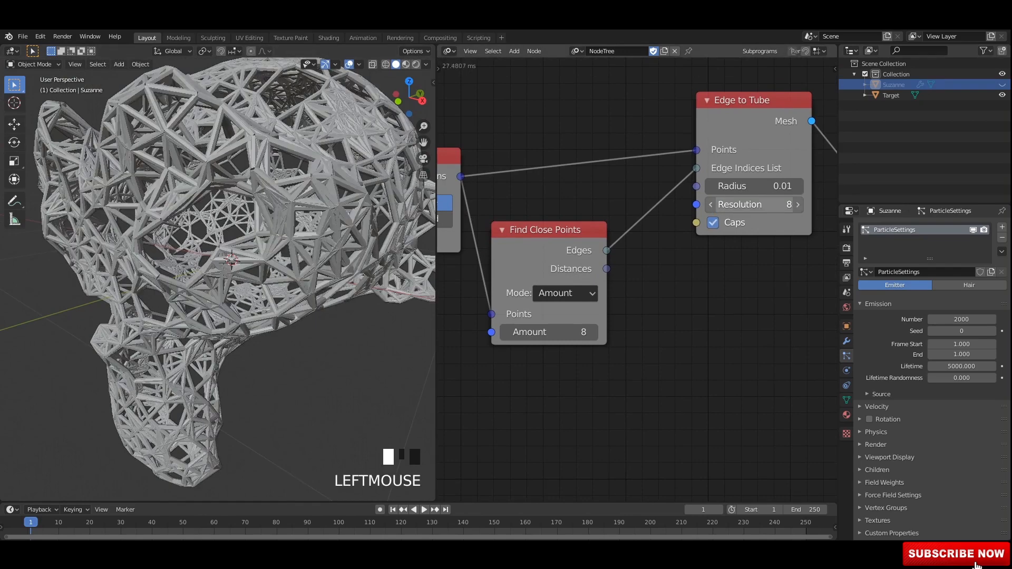
# Thin the wires by setting the Edge to Tube radius to 0.005
pyautogui.moveTo(263, 253)
pyautogui.mouseDown(button='middle')
pyautogui.moveTo(237, 285)
pyautogui.moveTo(264, 269)
pyautogui.mouseUp(button='middle')
pyautogui.moveTo(263, 269); pyautogui.dragTo(232, 258, button='middle')
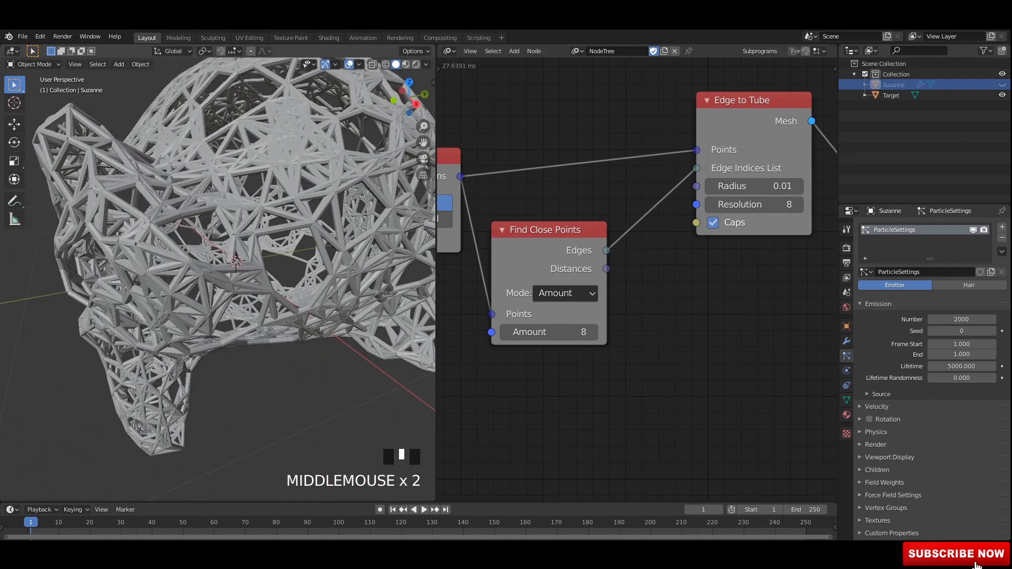
pyautogui.moveTo(248, 60); pyautogui.dragTo(350, 109, button='middle')
pyautogui.click(759, 186)
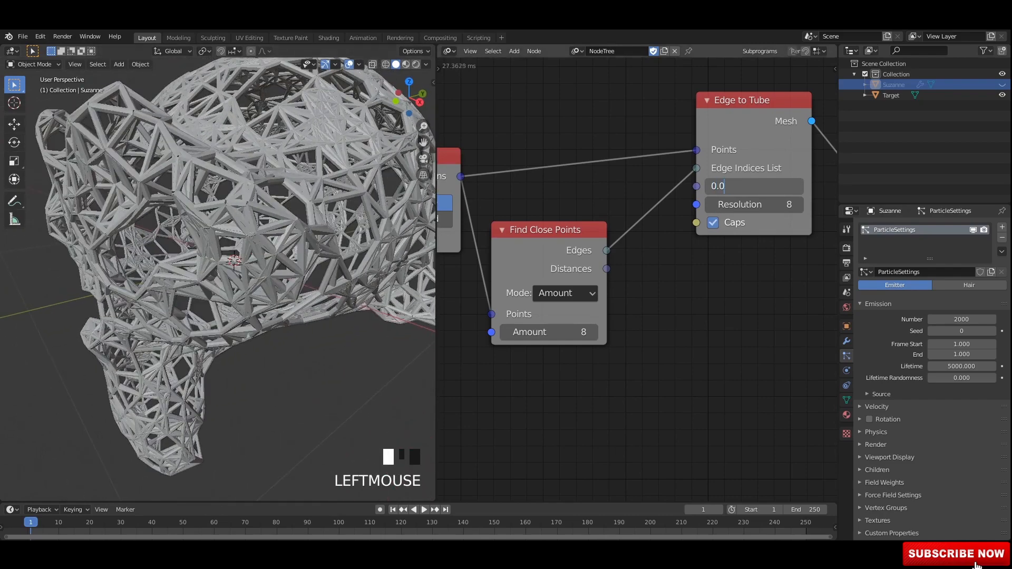
pyautogui.write('0.005')
pyautogui.press('Return')
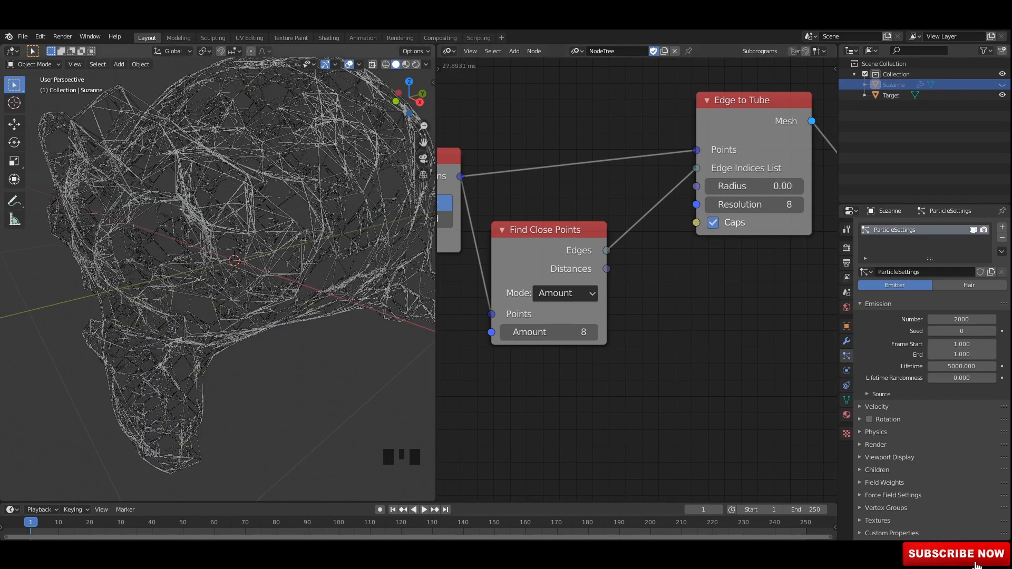
# Set the Find Close Points amount to 11
pyautogui.scroll(2, 218, 280)
pyautogui.moveTo(238, 264); pyautogui.dragTo(274, 253, button='middle')
pyautogui.click(548, 332)
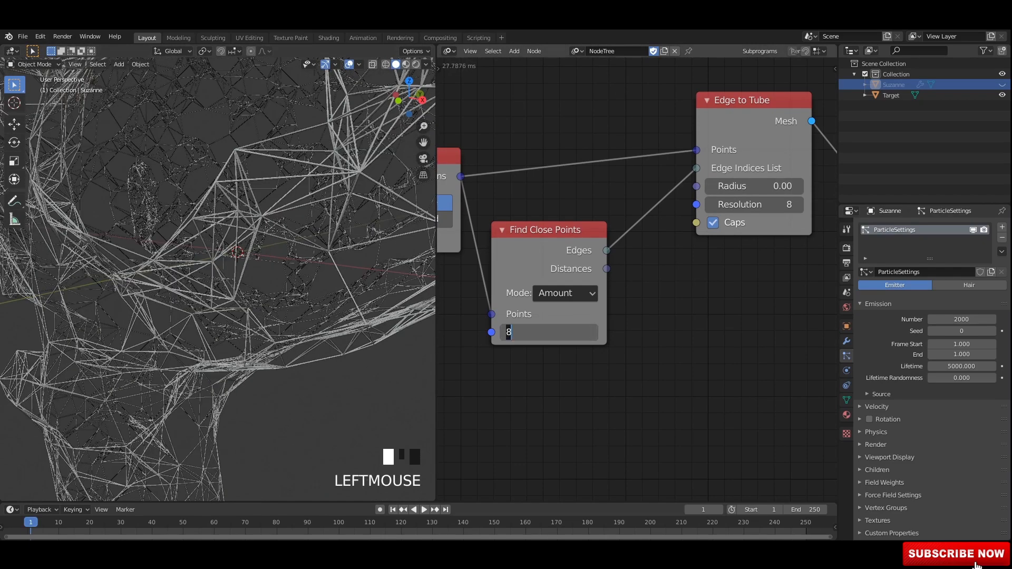
pyautogui.write('11')
pyautogui.press('Return')
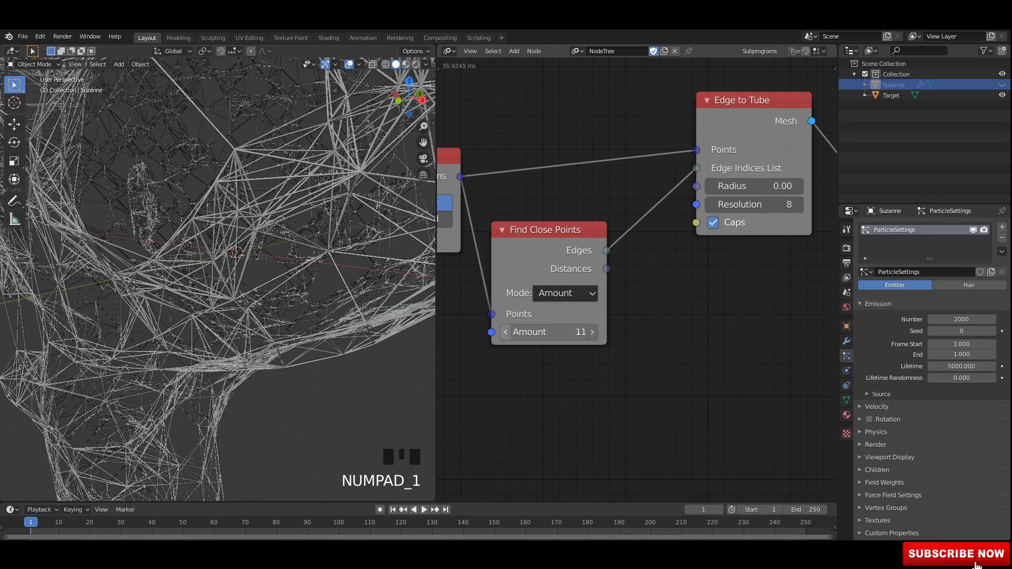
# Thicken the wires by slightly increasing the Edge to Tube radius and check the mesh from several distances
pyautogui.moveTo(227, 274); pyautogui.dragTo(337, 251, button='middle')
pyautogui.moveTo(632, 395); pyautogui.dragTo(680, 388, button='middle')
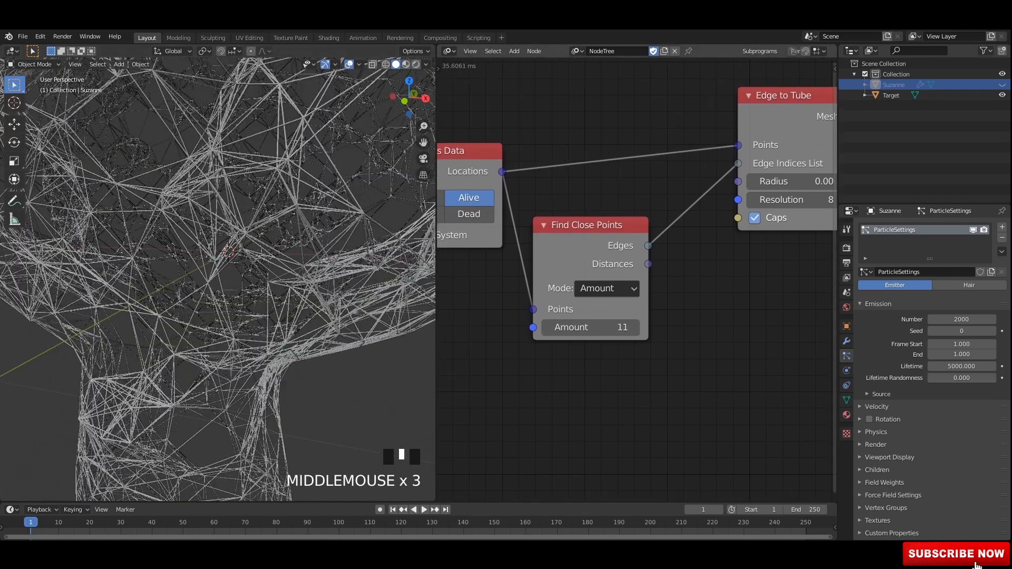
pyautogui.moveTo(790, 181)
pyautogui.mouseDown()
pyautogui.moveTo(811, 181)
pyautogui.moveTo(769, 182)
pyautogui.moveTo(801, 181)
pyautogui.mouseUp()
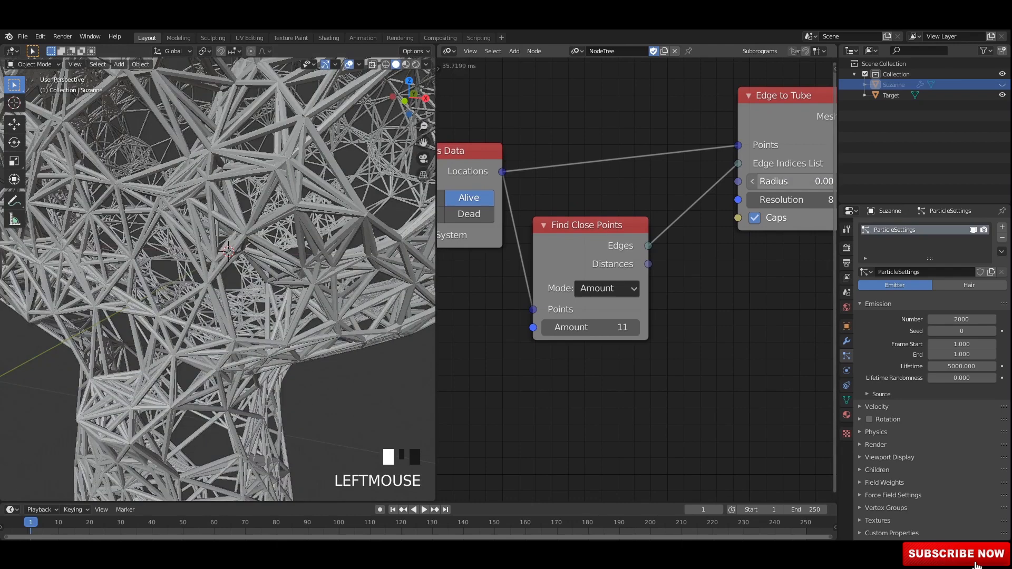
pyautogui.scroll(-2, 217, 279)
pyautogui.click(218, 280)
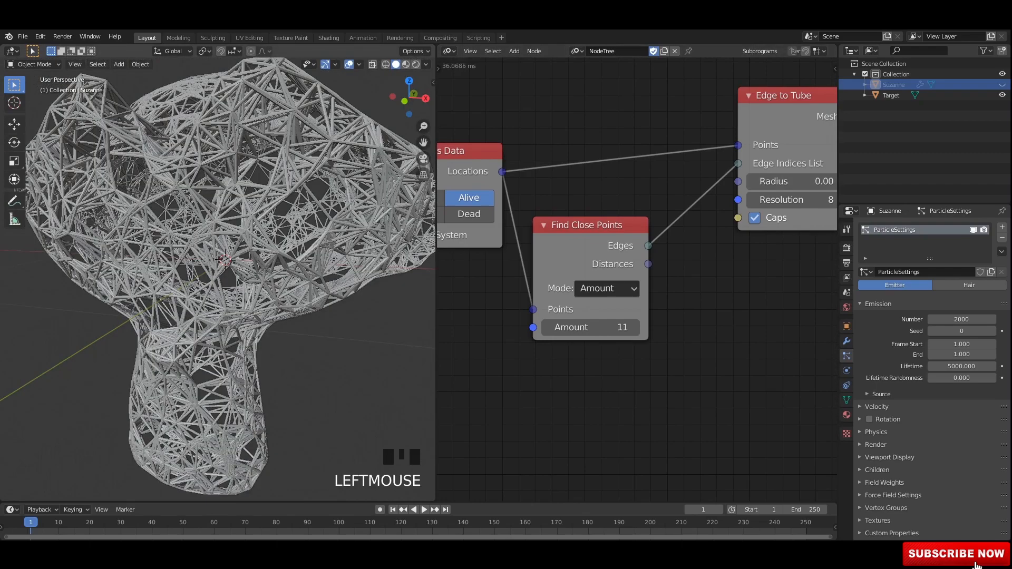
pyautogui.scroll(-3, 218, 279)
pyautogui.moveTo(218, 279); pyautogui.dragTo(274, 284, button='middle')
pyautogui.scroll(5, 238, 280)
# Increase the wire density by setting the Find Close Points amount to 18
pyautogui.click(590, 328)
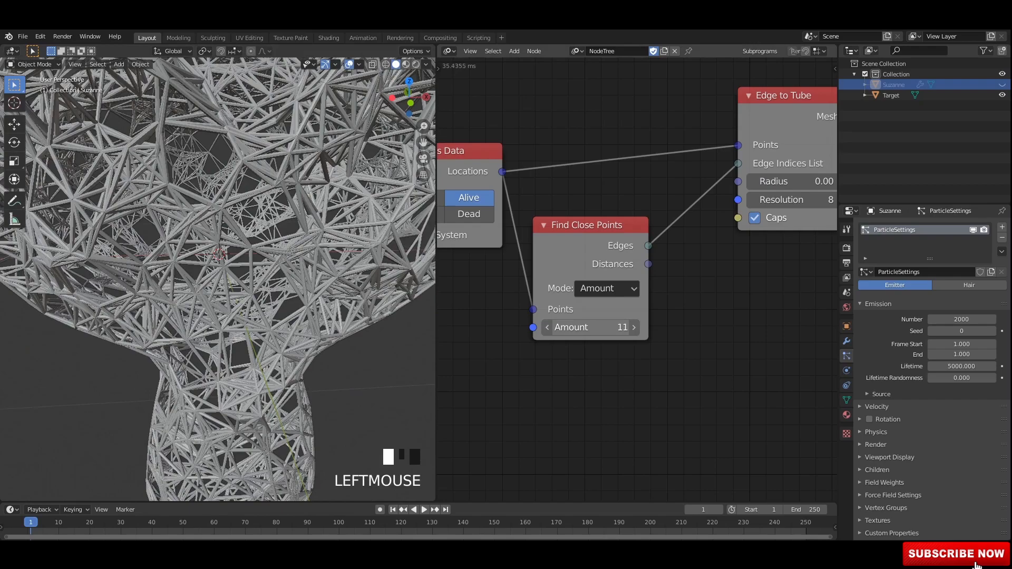
pyautogui.moveTo(590, 328); pyautogui.dragTo(619, 328)
pyautogui.scroll(-5, 227, 274)
pyautogui.moveTo(226, 274); pyautogui.dragTo(274, 253, button='middle')
pyautogui.scroll(-2, 274, 253)
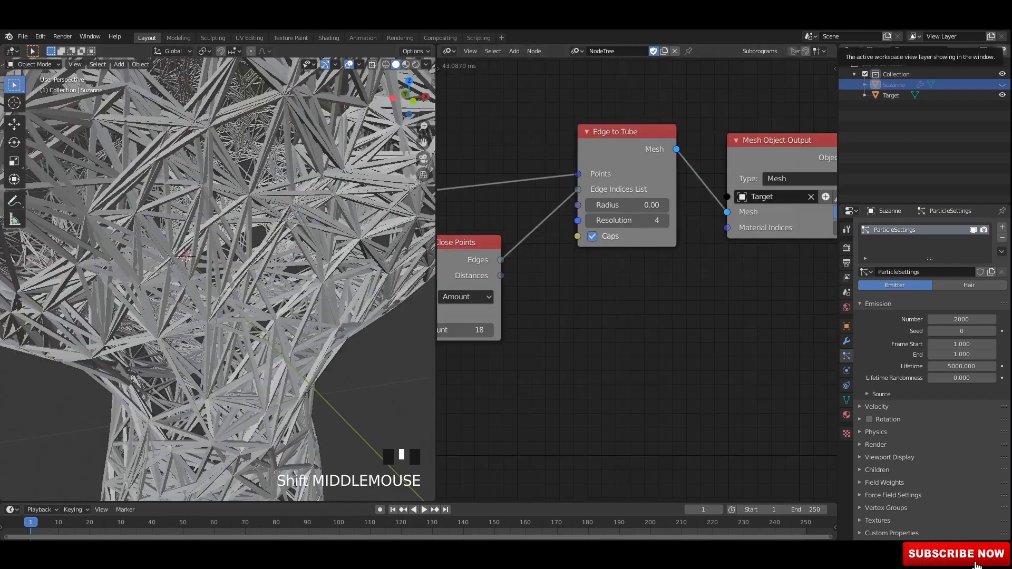
# Set the Edge to Tube resolution to 5
pyautogui.moveTo(632, 316); pyautogui.dragTo(595, 313, button='middle')
pyautogui.scroll(2, 526, 321)
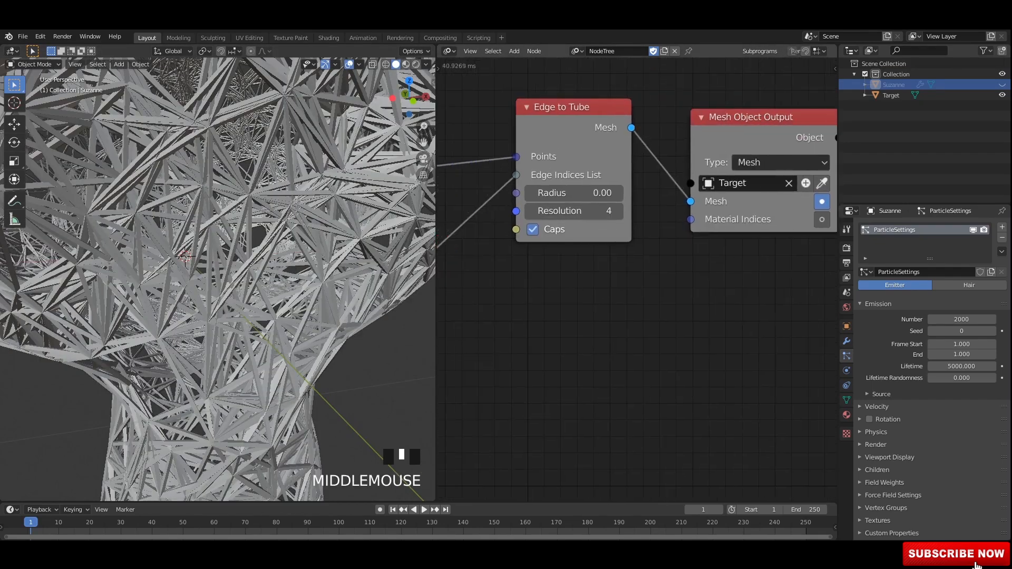
pyautogui.click(574, 211)
pyautogui.press('Return')
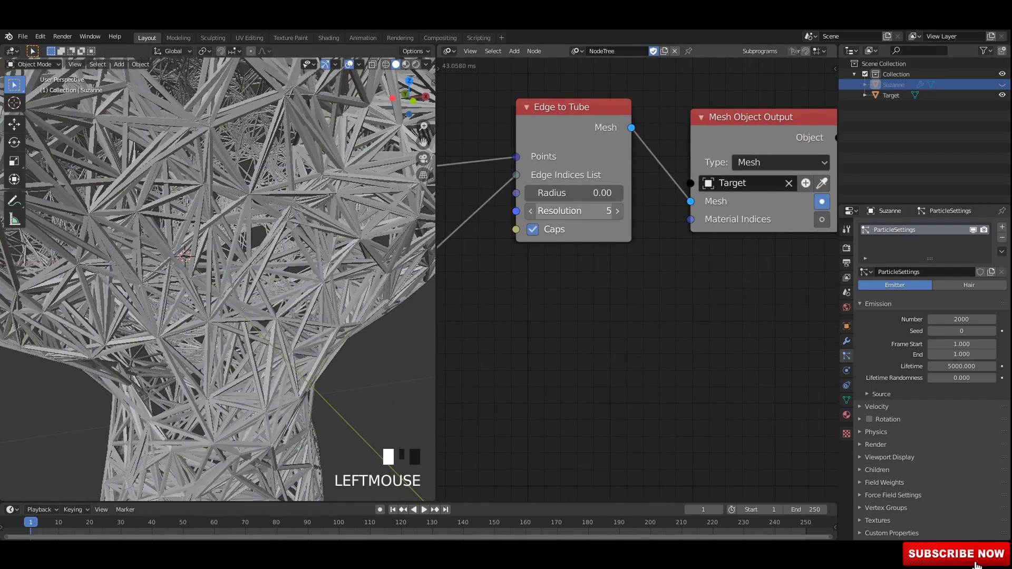
pyautogui.click(573, 211)
pyautogui.press('Return')
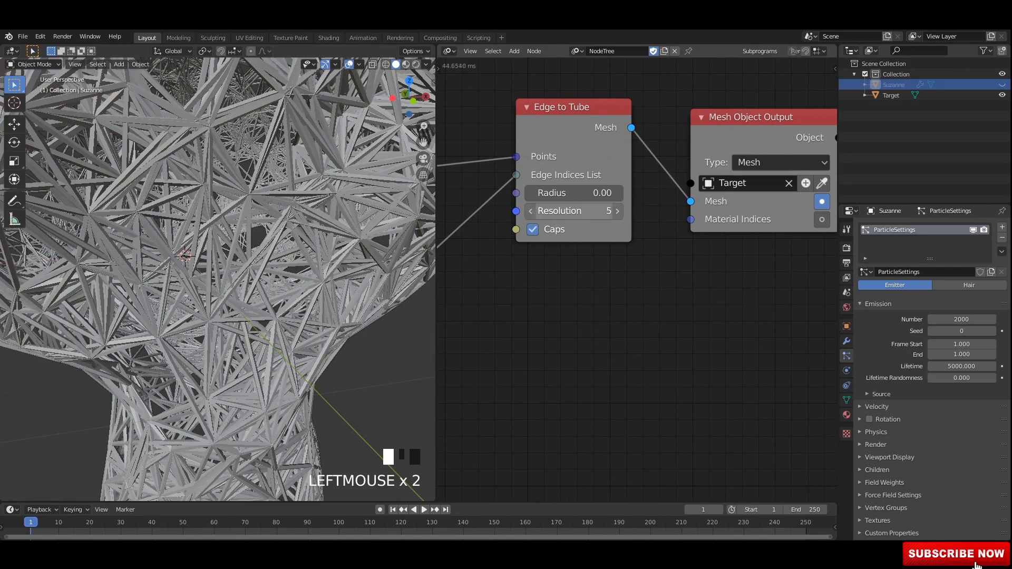
pyautogui.scroll(-3, 217, 274)
pyautogui.moveTo(211, 274); pyautogui.dragTo(252, 264, button='middle')
pyautogui.moveTo(633, 343); pyautogui.dragTo(700, 337, button='middle')
pyautogui.moveTo(569, 316); pyautogui.dragTo(632, 304, button='middle')
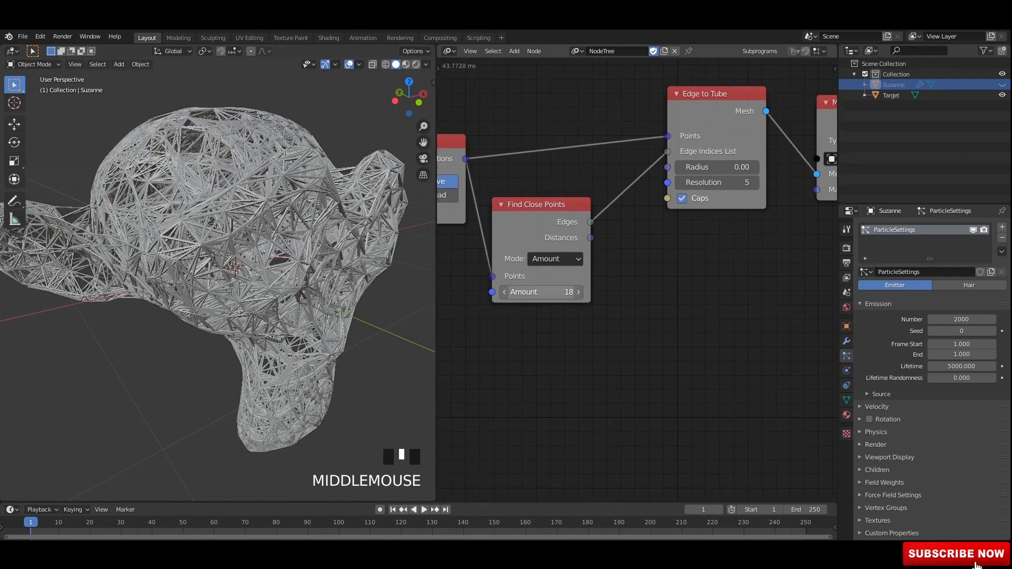
pyautogui.moveTo(548, 292)
pyautogui.mouseDown()
pyautogui.moveTo(524, 292)
pyautogui.moveTo(545, 292)
pyautogui.mouseUp()
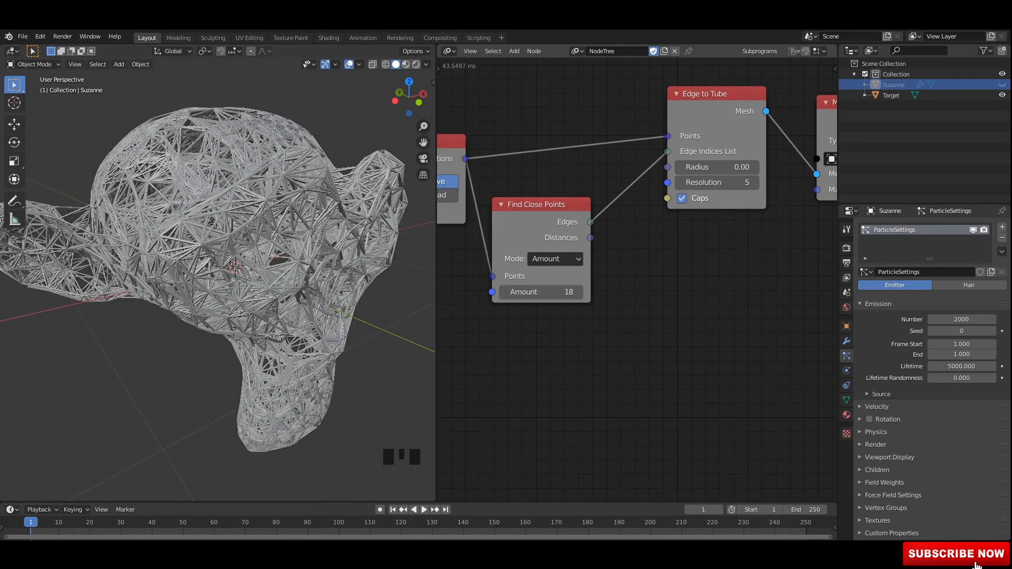
# Switch the node area from Animation Nodes to the Shader Editor
pyautogui.click(449, 51)
pyautogui.click(467, 160)
pyautogui.moveTo(390, 182); pyautogui.dragTo(377, 177, button='middle')
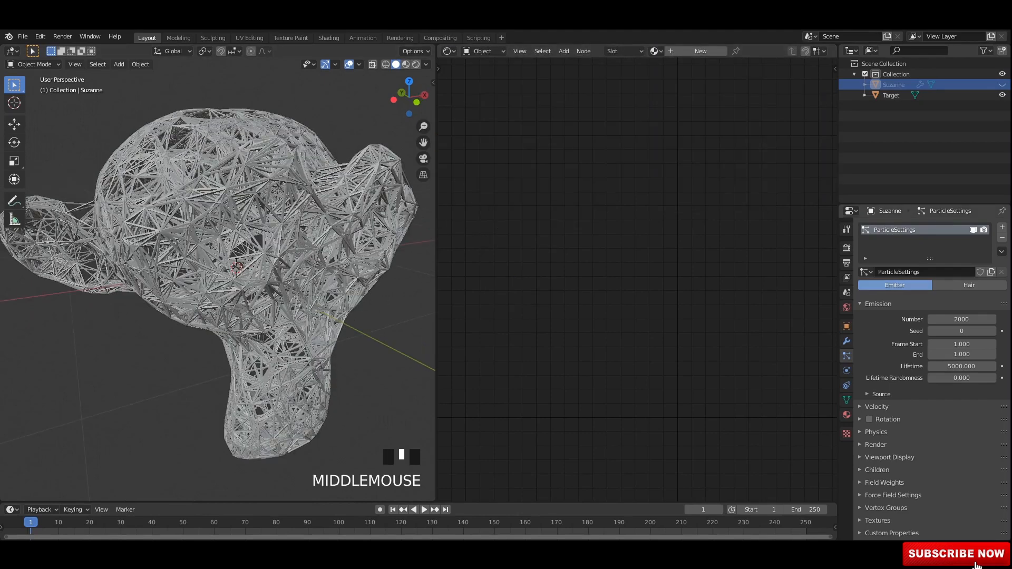
# Enable Eevee's Ambient Occlusion with a distance of 1 m, plus Bloom and Screen Space Reflections
pyautogui.click(846, 248)
pyautogui.click(896, 298)
pyautogui.click(869, 298)
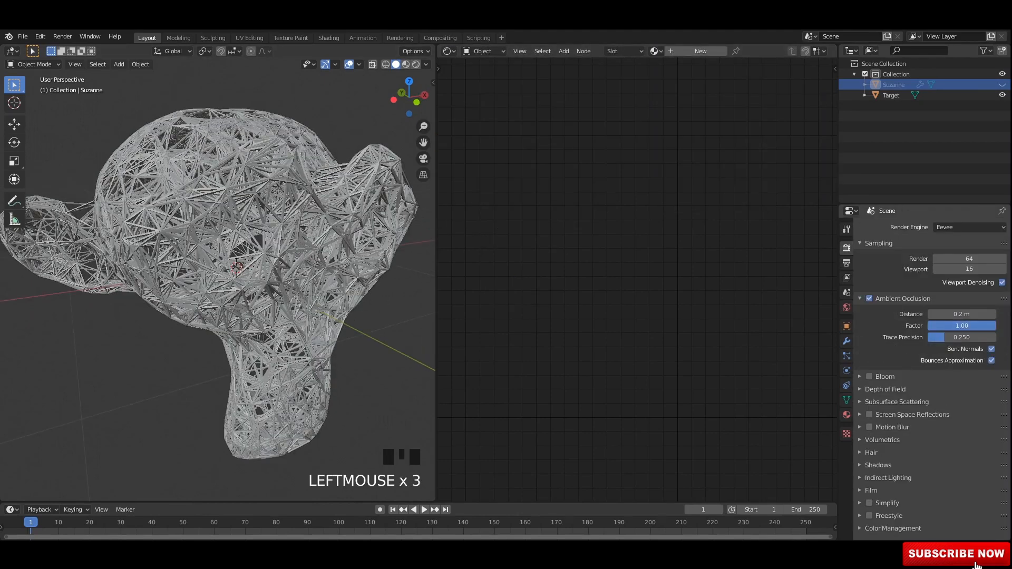
pyautogui.press('KP_Enter')
pyautogui.click(961, 314)
pyautogui.write('1')
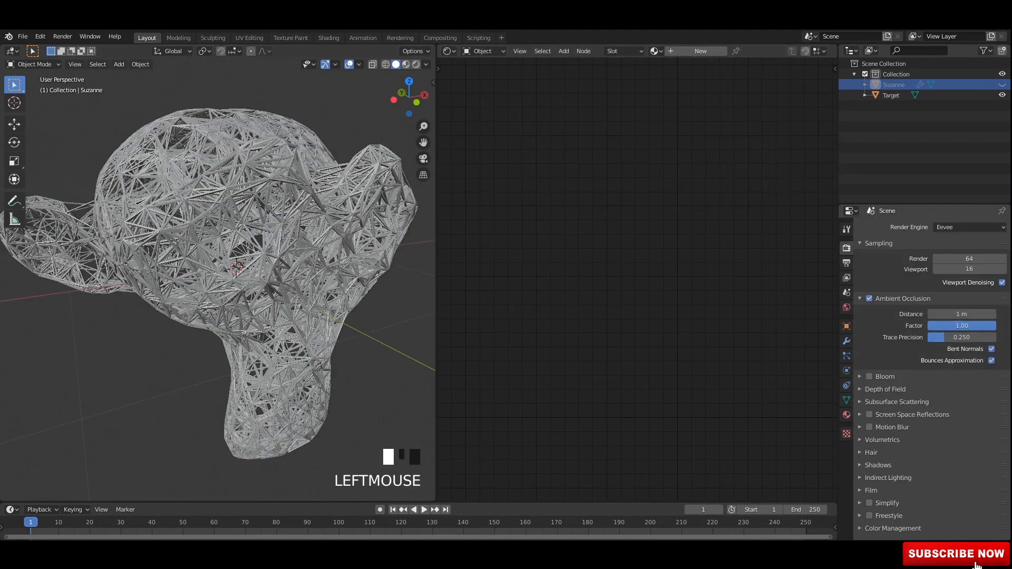
pyautogui.click(860, 298)
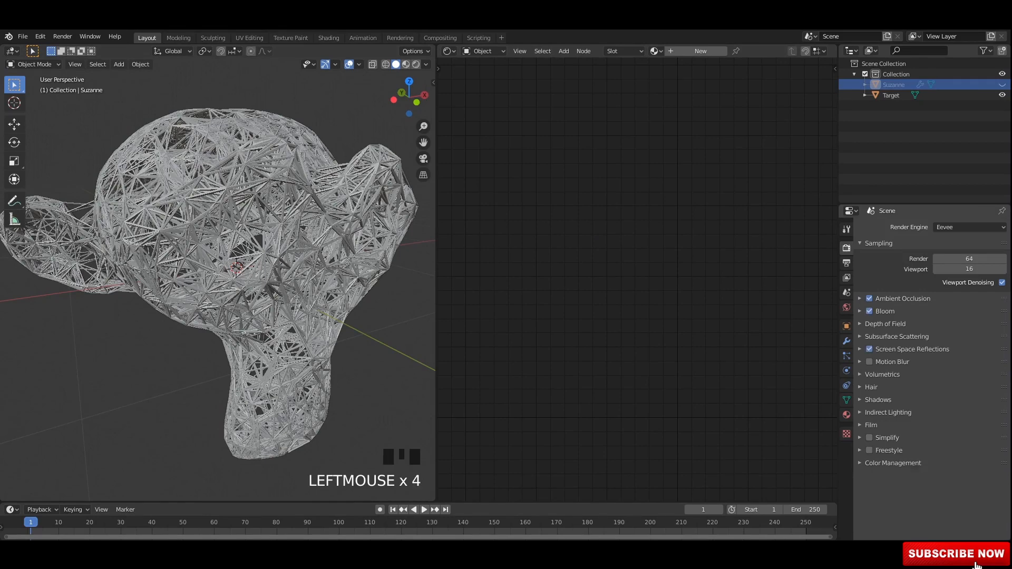
# Set the color management look to Very High Contrast
pyautogui.click(871, 425)
pyautogui.click(871, 425)
pyautogui.click(893, 463)
pyautogui.click(969, 506)
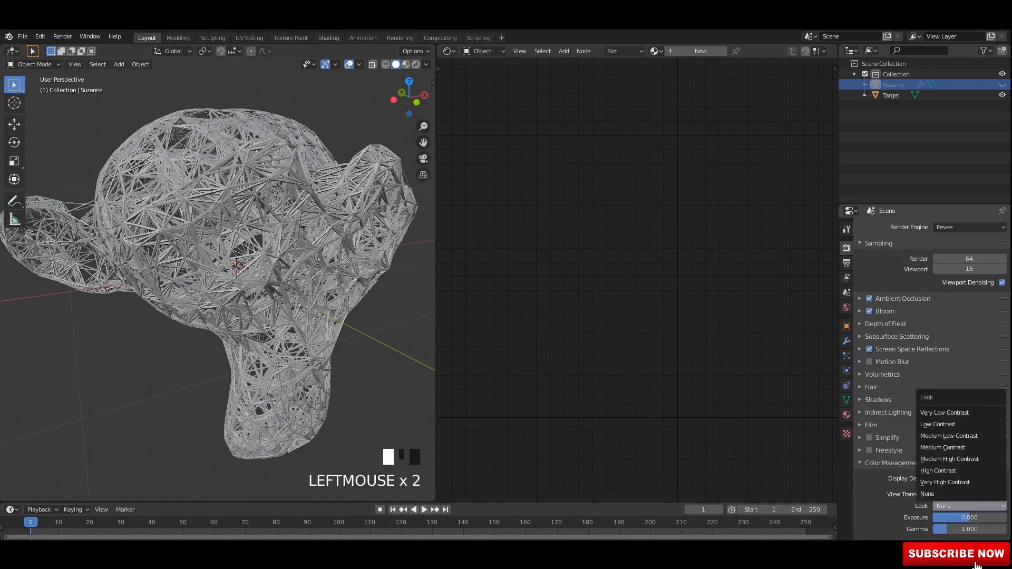
pyautogui.click(945, 482)
# Show the viewport in Material Preview shading and select the Target wire mesh
pyautogui.click(337, 222)
pyautogui.click(406, 64)
pyautogui.moveTo(348, 222); pyautogui.dragTo(340, 221, button='middle')
pyautogui.click(368, 358)
pyautogui.click(311, 295)
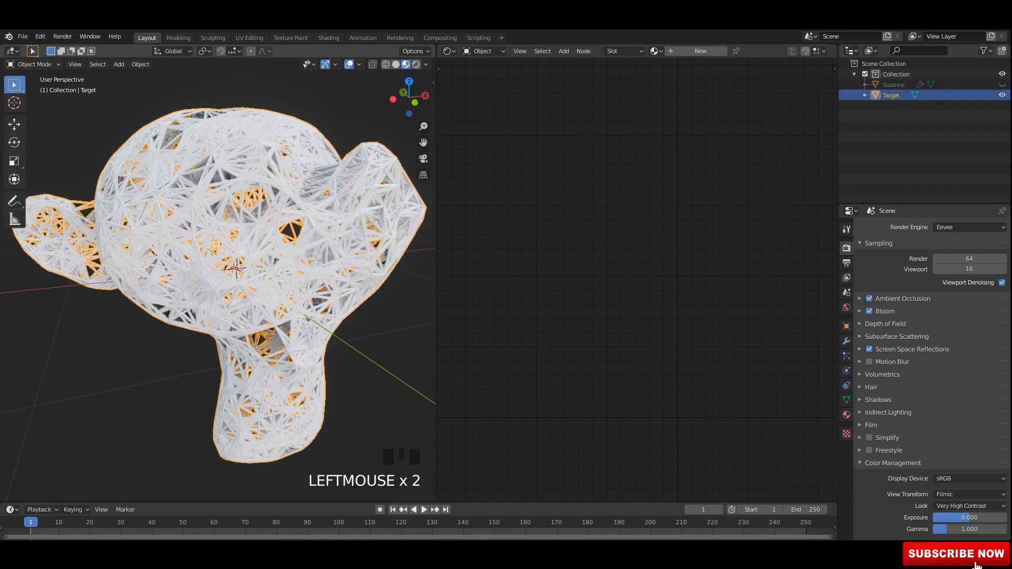
# Create a new material on Target with Metallic 1, Specular 1 and Roughness 0.3
pyautogui.click(700, 50)
pyautogui.moveTo(712, 316); pyautogui.dragTo(599, 254, button='middle')
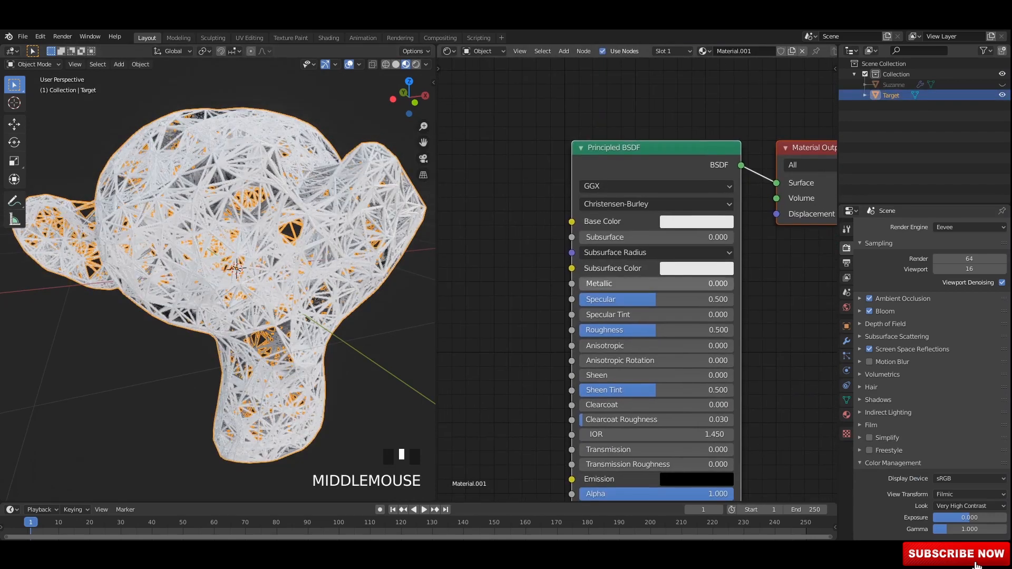
pyautogui.moveTo(632, 284); pyautogui.dragTo(732, 284)
pyautogui.moveTo(654, 299); pyautogui.dragTo(732, 299)
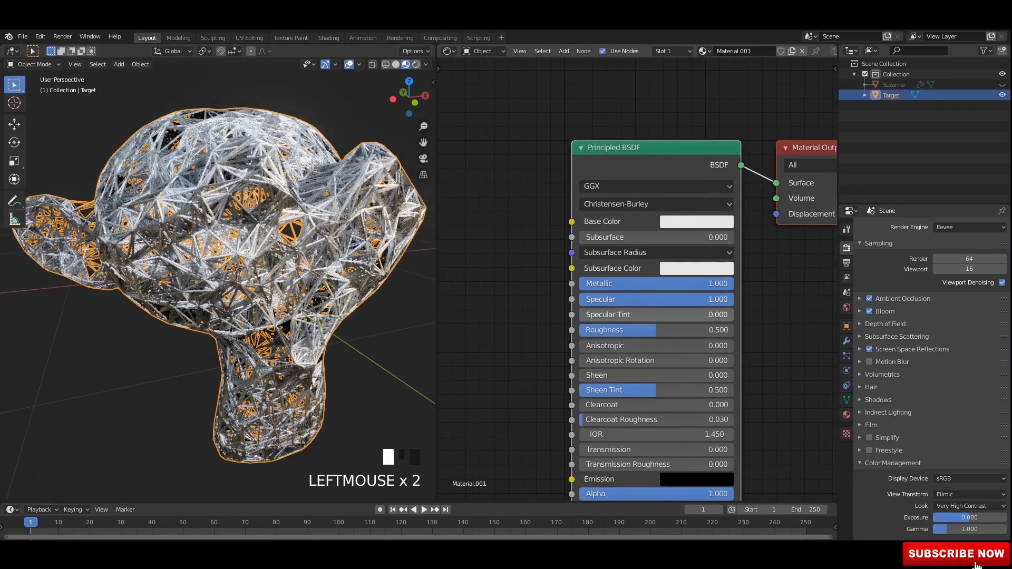
pyautogui.click(656, 329)
pyautogui.write('0.3')
pyautogui.press('Return')
# Add a ColorRamp node beside the Principled BSDF node
pyautogui.moveTo(441, 180); pyautogui.dragTo(501, 200, button='middle')
pyautogui.hotkey('shift', 'a')
pyautogui.press('Return')
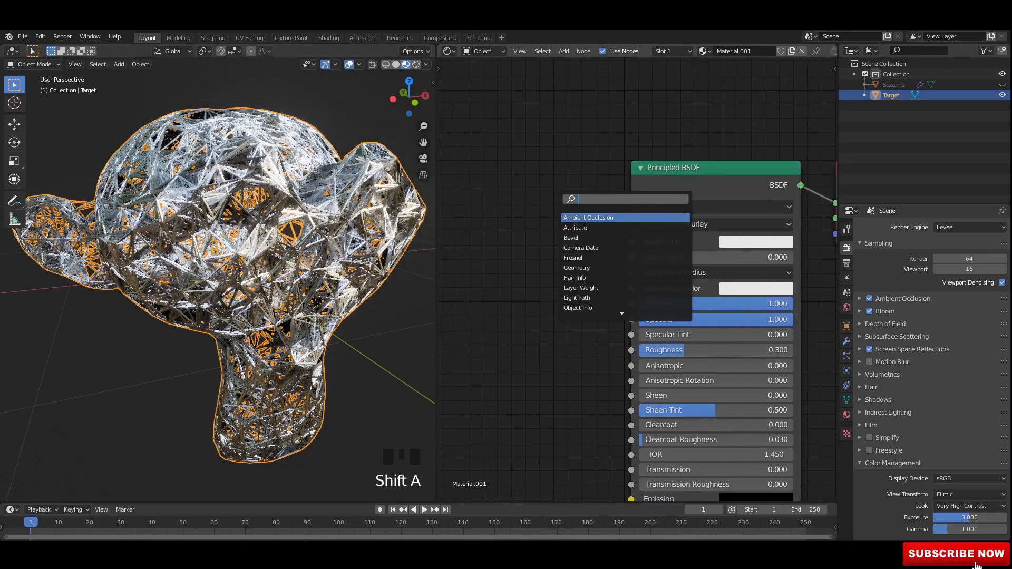
pyautogui.write('color')
pyautogui.press('Down')
pyautogui.press('Return')
pyautogui.click(540, 179)
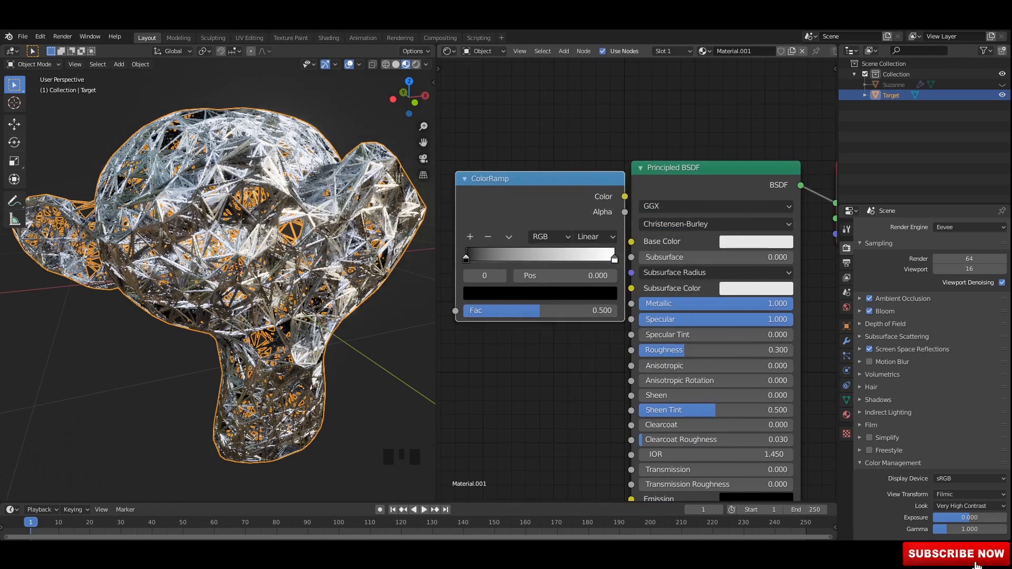
# Add an Ambient Occlusion node in front of the ColorRamp node
pyautogui.scroll(-4, 456, 214)
pyautogui.moveTo(456, 214); pyautogui.dragTo(512, 198, button='middle')
pyautogui.scroll(-2, 513, 198)
pyautogui.click(495, 200)
pyautogui.hotkey('shift', 'a')
pyautogui.click(499, 201)
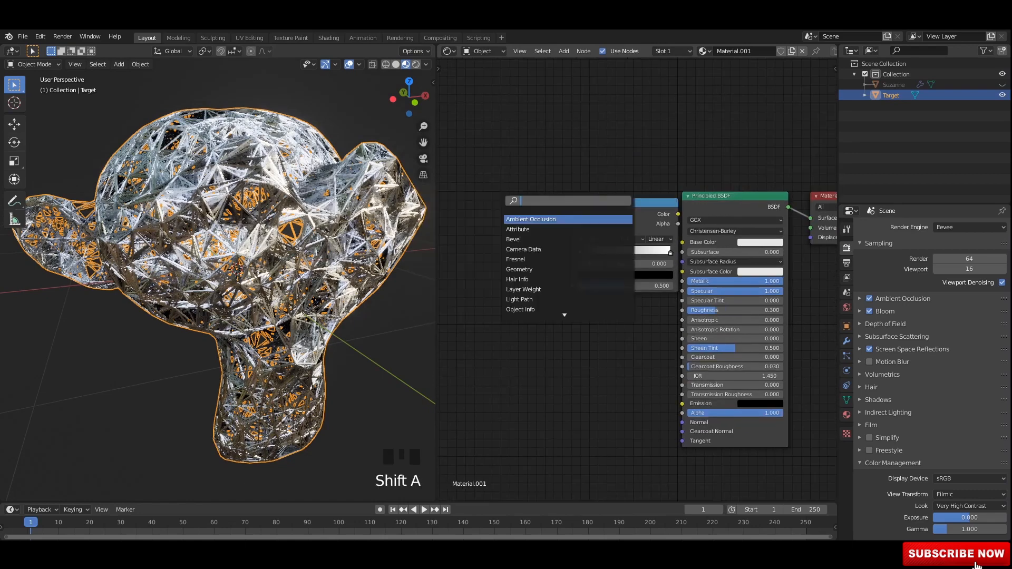
pyautogui.press('Return')
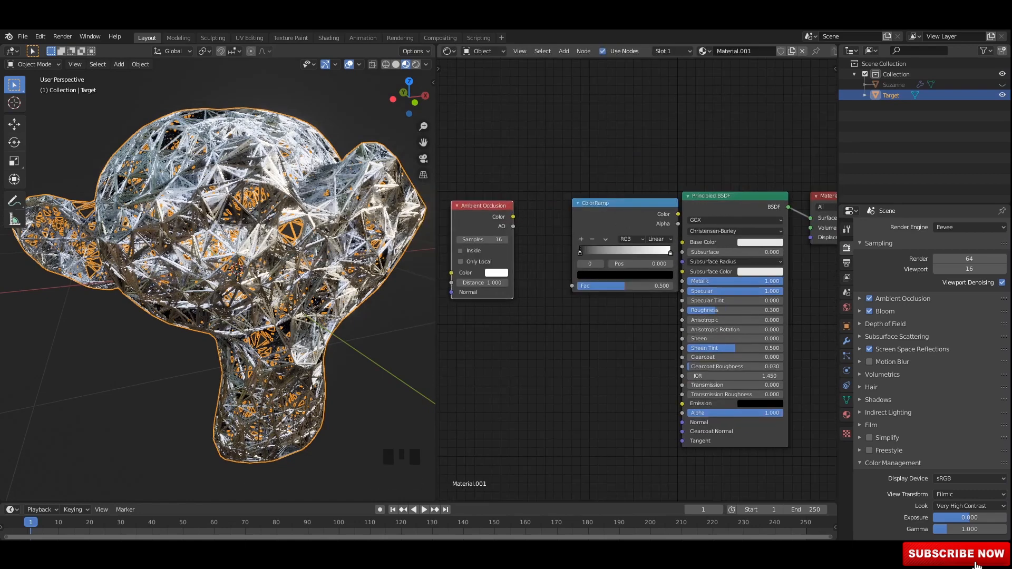
# Connect the Ambient Occlusion color to the ColorRamp factor and the ColorRamp color to the Principled BSDF base color
pyautogui.moveTo(606, 204); pyautogui.dragTo(577, 202)
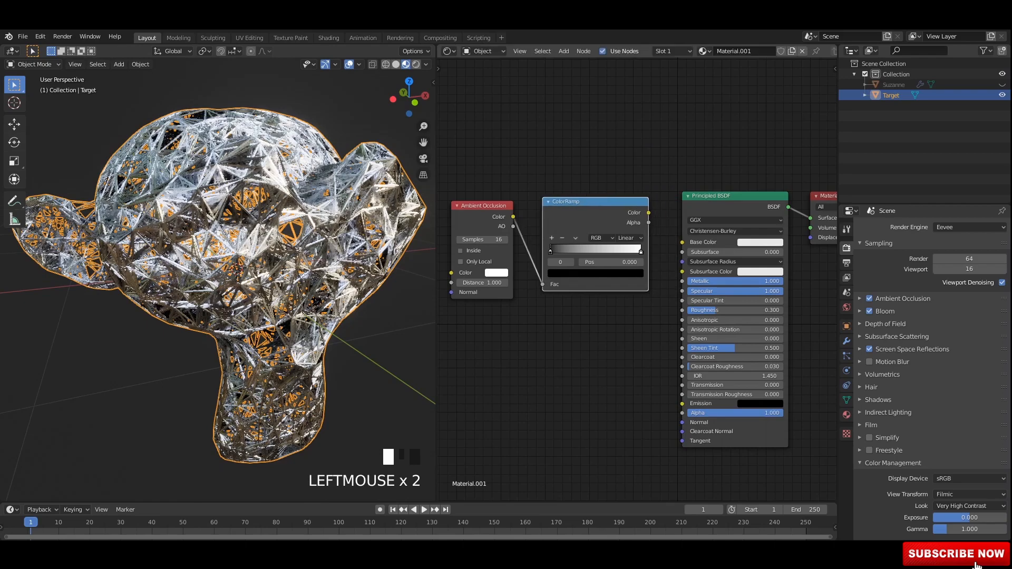
pyautogui.moveTo(222, 263); pyautogui.dragTo(295, 248, button='middle')
pyautogui.scroll(3, 728, 185)
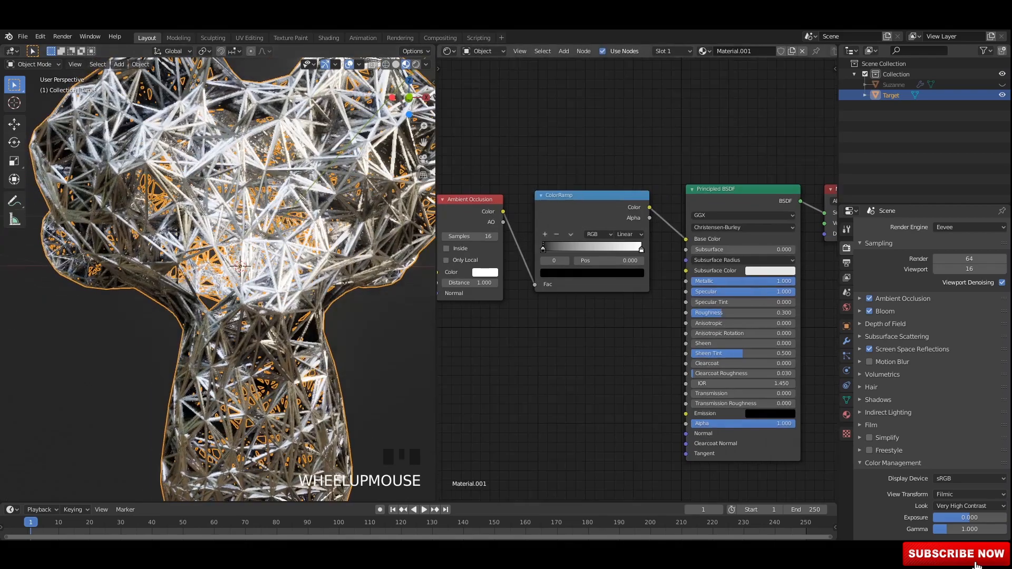
# Add a ColorRamp stop at position 0.391 and color the last stop golden yellow
pyautogui.click(486, 257)
pyautogui.moveTo(547, 275); pyautogui.dragTo(538, 275)
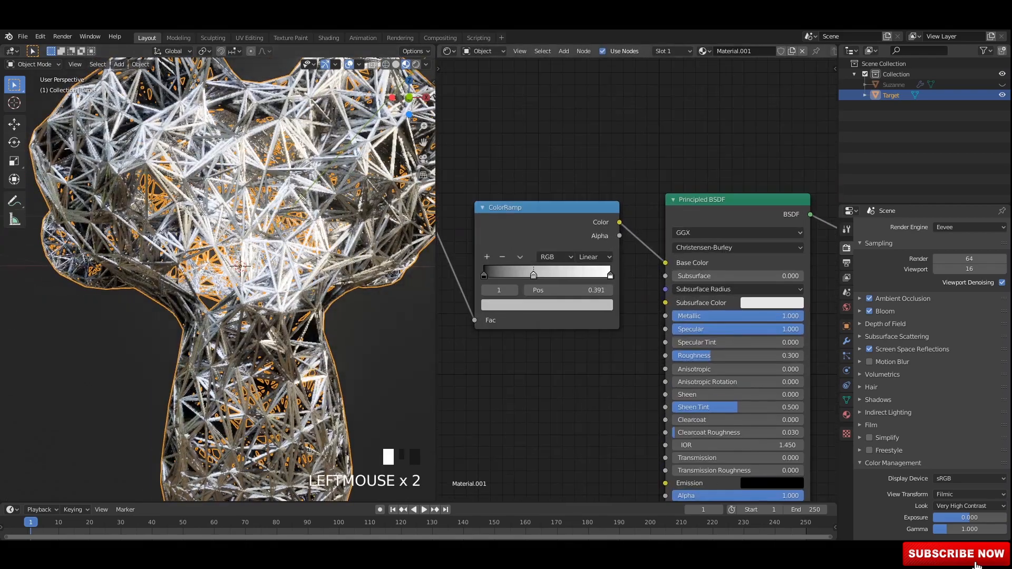
pyautogui.click(610, 275)
pyautogui.click(546, 305)
pyautogui.moveTo(527, 182); pyautogui.dragTo(514, 196)
pyautogui.moveTo(585, 132); pyautogui.dragTo(584, 140)
pyautogui.click(387, 348)
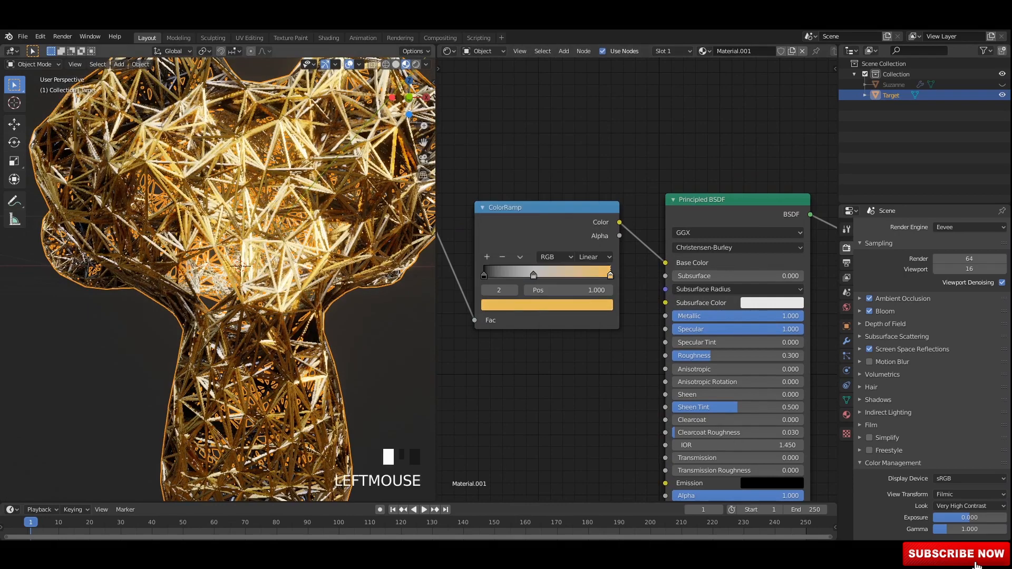
# Color the middle ColorRamp stop a bright light orange-gold at full value
pyautogui.moveTo(388, 347); pyautogui.dragTo(343, 316, button='middle')
pyautogui.scroll(2, 342, 317)
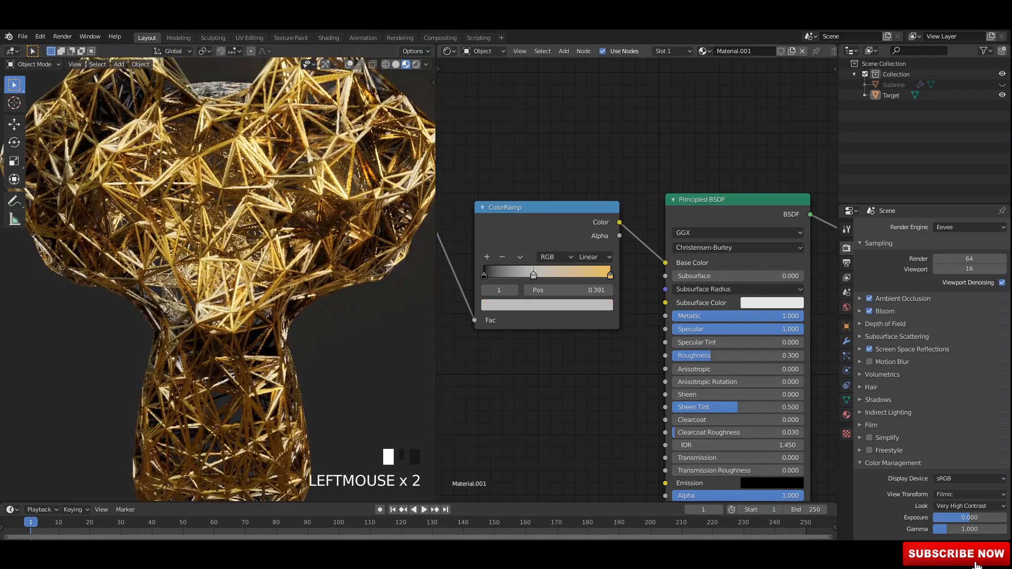
pyautogui.click(547, 306)
pyautogui.moveTo(528, 180); pyautogui.dragTo(519, 192)
pyautogui.moveTo(585, 154); pyautogui.dragTo(585, 132)
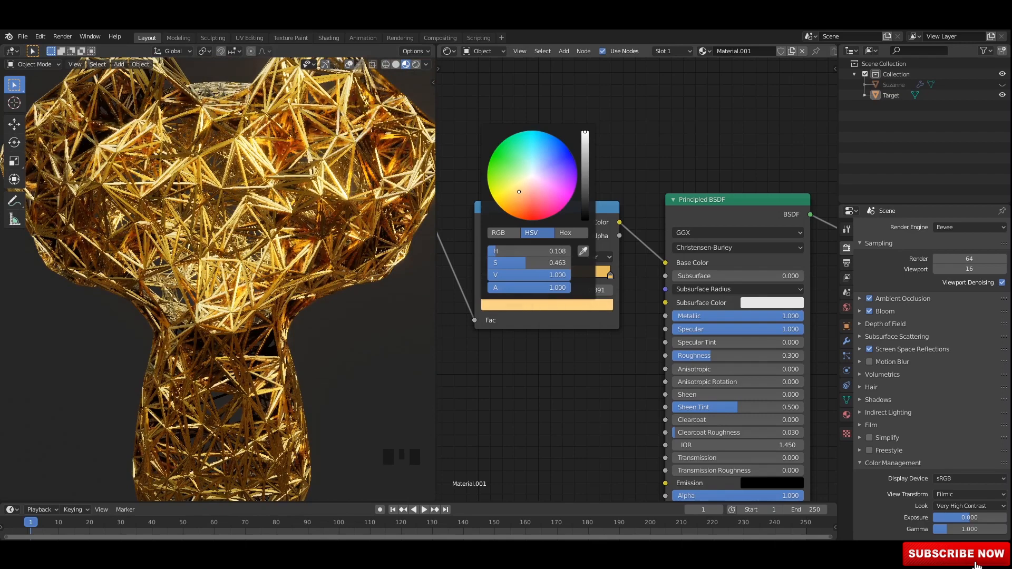
pyautogui.moveTo(519, 192); pyautogui.dragTo(516, 196)
pyautogui.moveTo(337, 253)
pyautogui.mouseDown(button='middle')
pyautogui.moveTo(263, 258)
pyautogui.moveTo(332, 268)
pyautogui.mouseUp(button='middle')
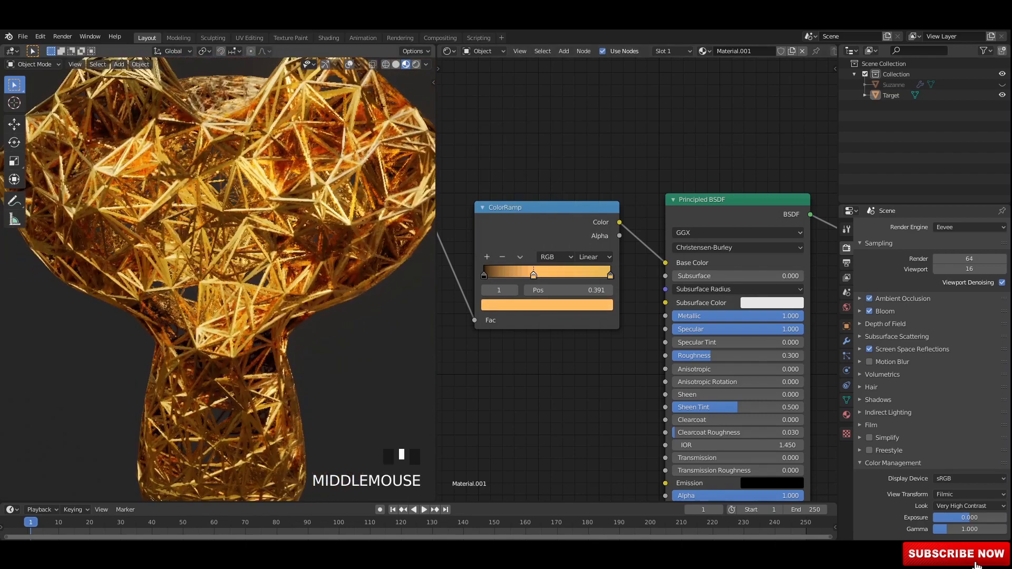
# Color the first ColorRamp stop orange-red with hue 0.041, saturation 1 and value 1
pyautogui.click(483, 274)
pyautogui.click(547, 305)
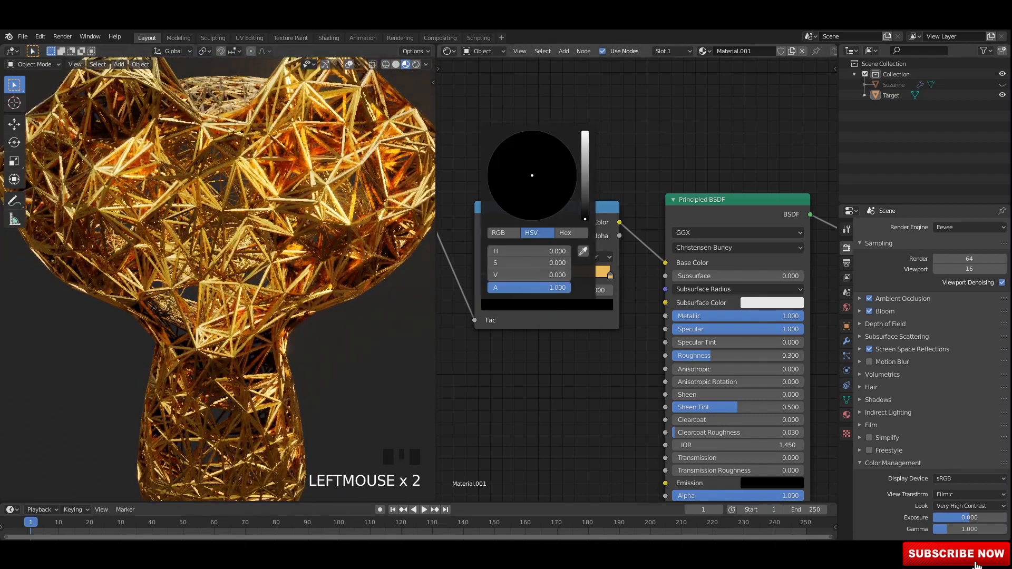
pyautogui.moveTo(585, 217); pyautogui.dragTo(585, 130)
pyautogui.moveTo(529, 185); pyautogui.dragTo(521, 219)
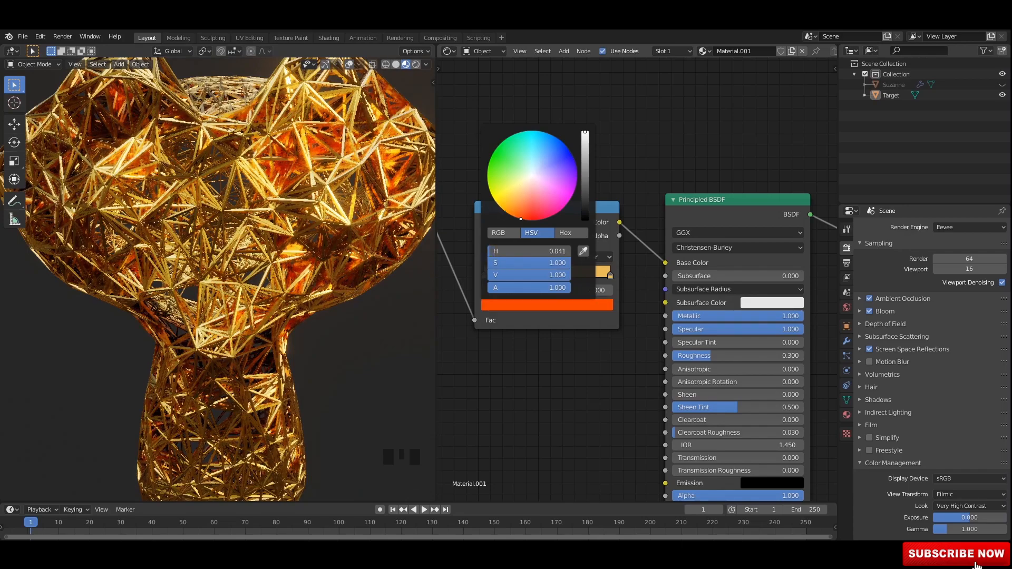
# Examine the golden wires up close and from outside the head, and bring up the World settings
pyautogui.scroll(-2, 218, 285)
pyautogui.scroll(6, 218, 279)
pyautogui.moveTo(218, 279); pyautogui.dragTo(247, 248, button='middle')
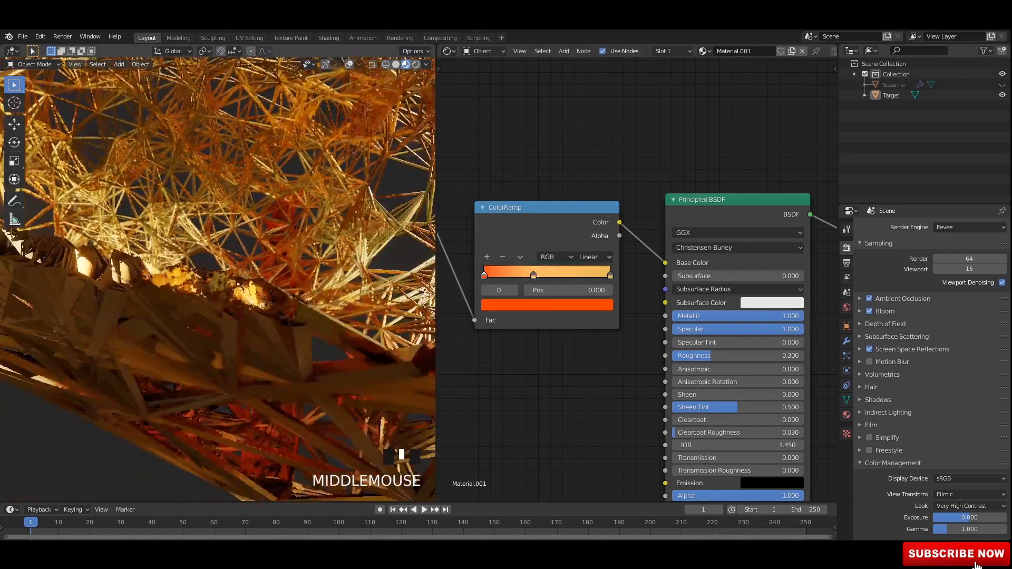
pyautogui.keyDown('shift'); pyautogui.scroll(1, 219, 279); pyautogui.keyUp('shift')
pyautogui.moveTo(218, 279); pyautogui.dragTo(247, 271, button='middle')
pyautogui.scroll(-7, 219, 279)
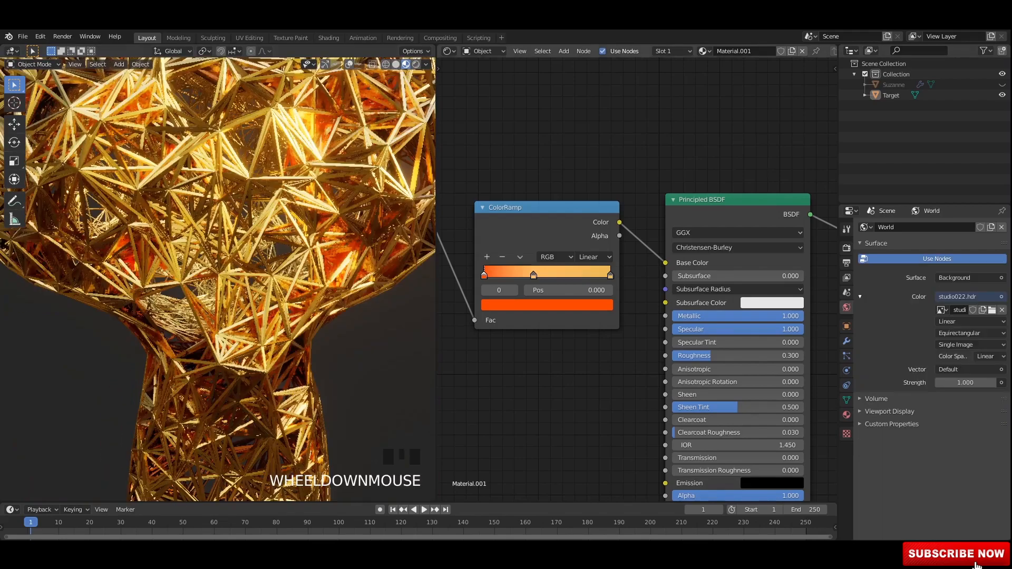
# Set the Principled BSDF's Sheen Tint to 0 and show the head in Rendered viewport shading
pyautogui.moveTo(732, 276); pyautogui.dragTo(700, 243, button='middle')
pyautogui.moveTo(680, 374); pyautogui.dragTo(653, 375)
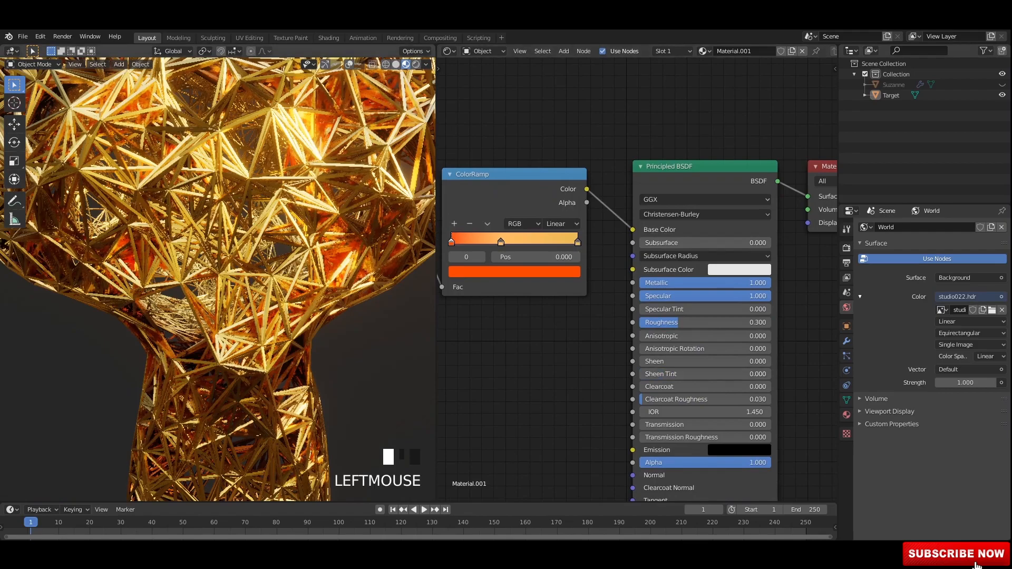
pyautogui.scroll(-3, 295, 274)
pyautogui.moveTo(295, 274)
pyautogui.mouseDown(button='middle')
pyautogui.moveTo(263, 274)
pyautogui.moveTo(305, 269)
pyautogui.mouseUp(button='middle')
pyautogui.scroll(2, 263, 274)
pyautogui.click(416, 64)
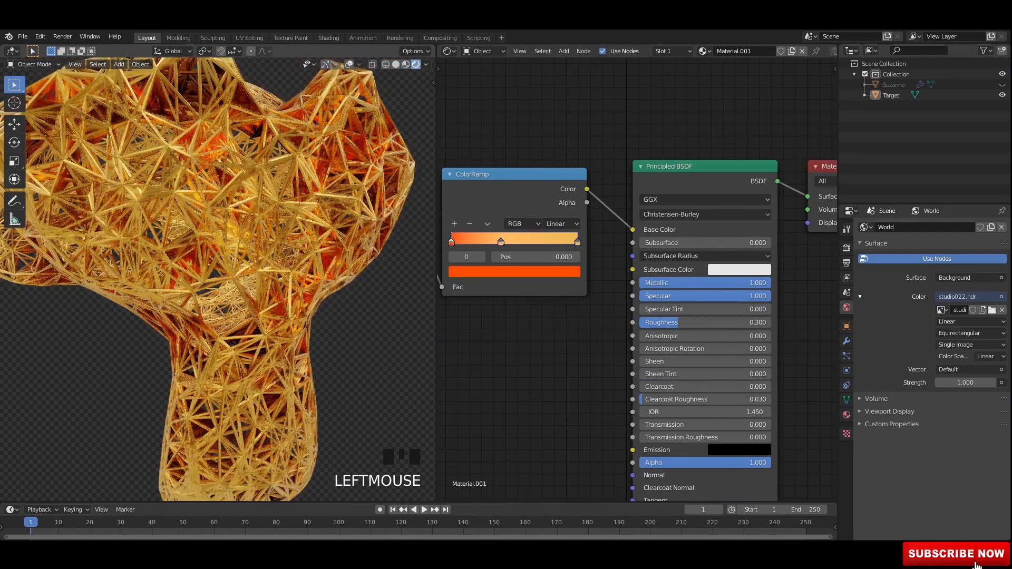
# Add a Sun light to the scene and turn on the viewport overlays
pyautogui.moveTo(211, 263); pyautogui.dragTo(285, 264, button='middle')
pyautogui.scroll(-3, 253, 263)
pyautogui.scroll(-3, 263, 263)
pyautogui.hotkey('shift', 'a')
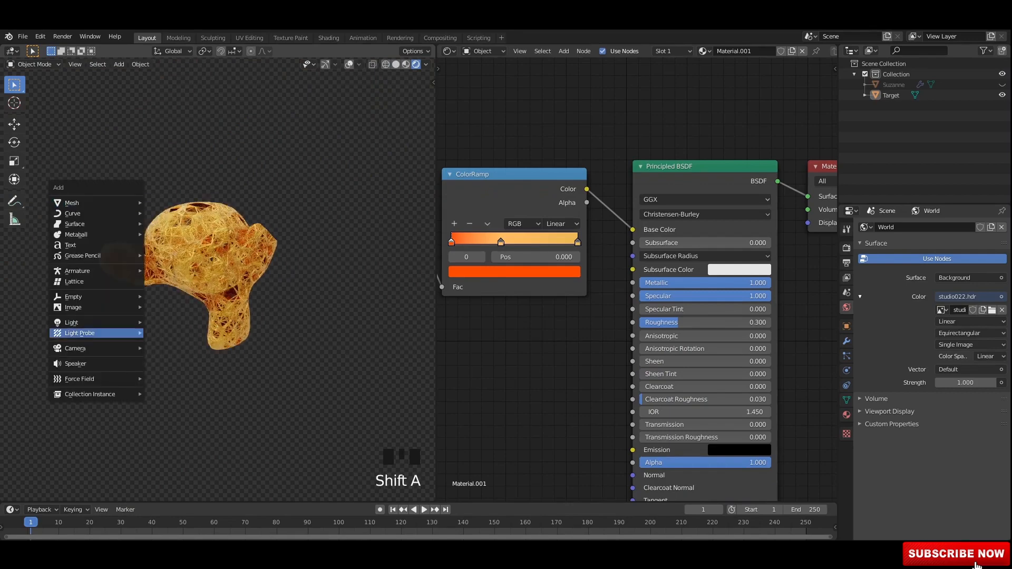
pyautogui.moveTo(79, 322)
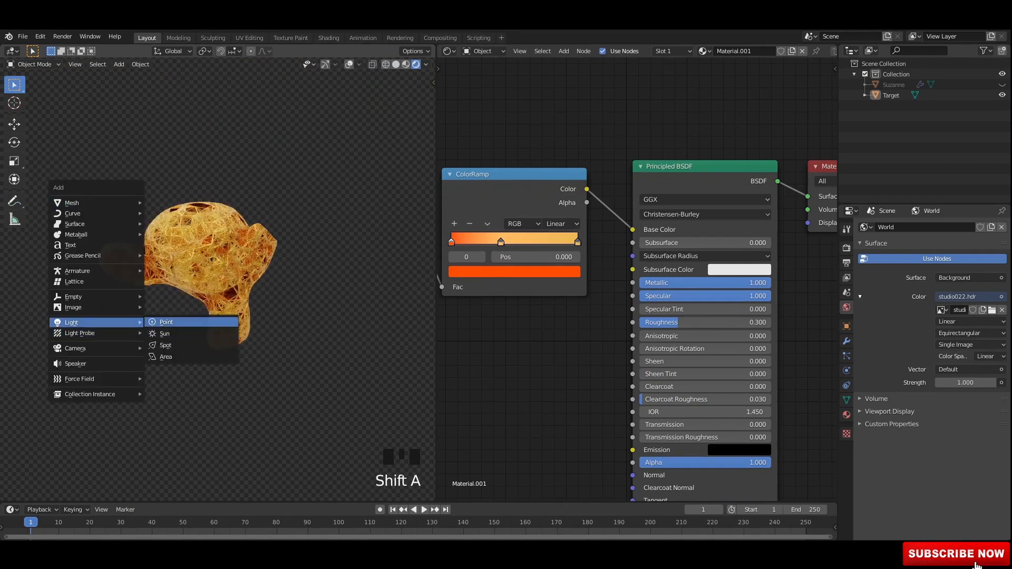
pyautogui.click(164, 333)
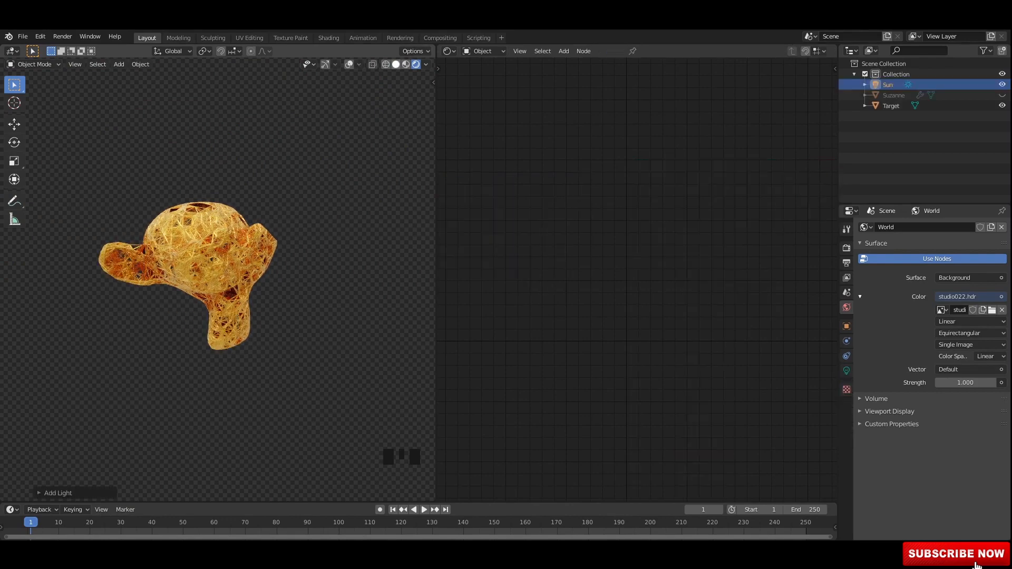
pyautogui.click(348, 132)
pyautogui.click(349, 64)
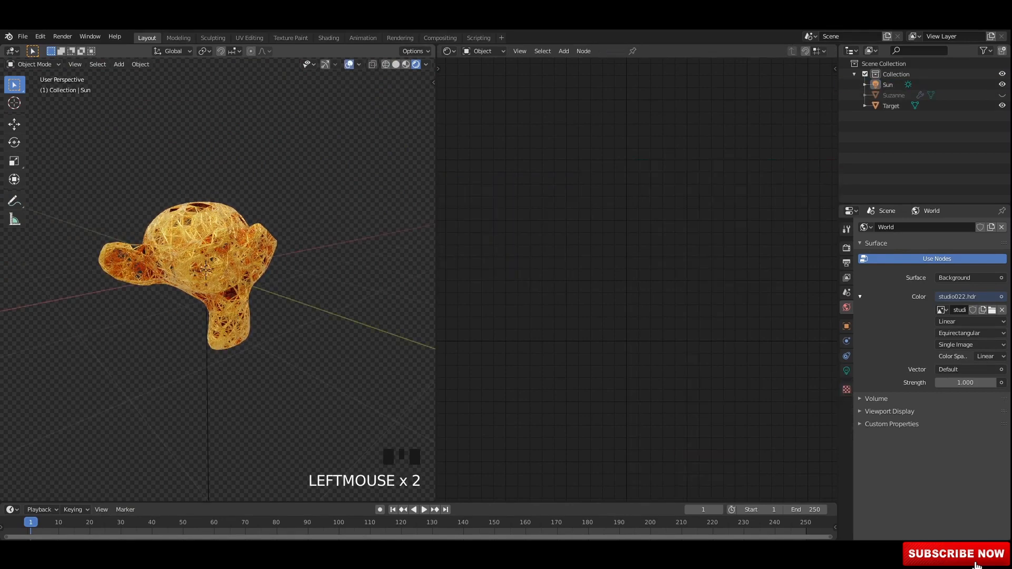
# In the left side view, move the Sun light above and in front of the face, and rotate it to shine at the head
pyautogui.keyDown('alt'); pyautogui.moveTo(221, 264); pyautogui.dragTo(264, 263, button='middle'); pyautogui.keyUp('alt')
pyautogui.press('g')
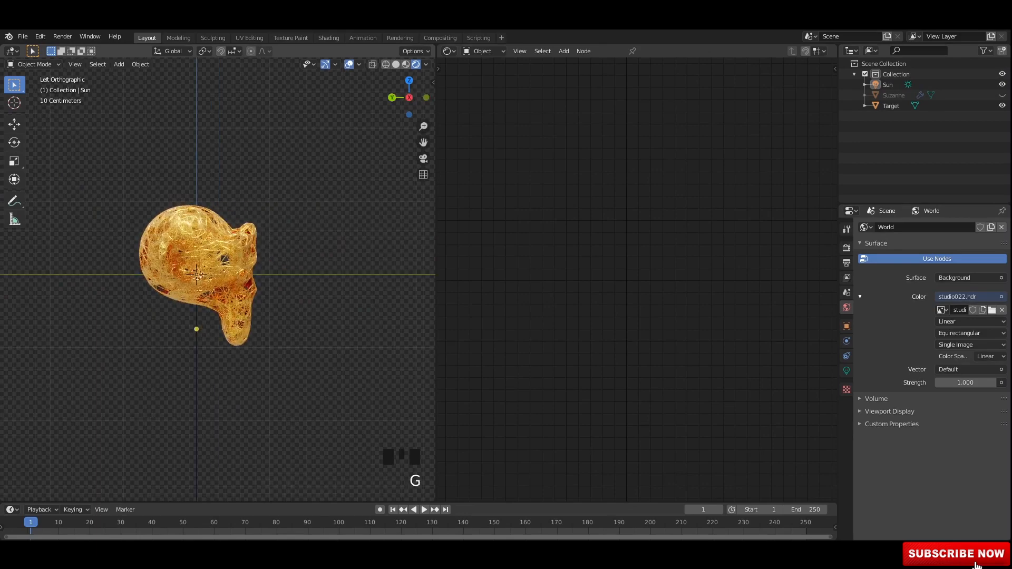
pyautogui.click(887, 85)
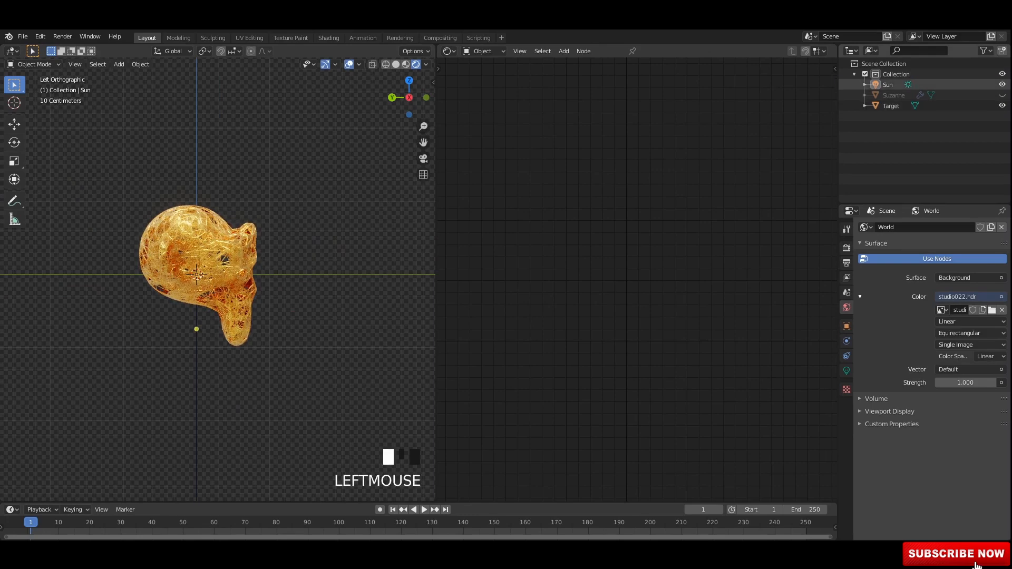
pyautogui.press('g')
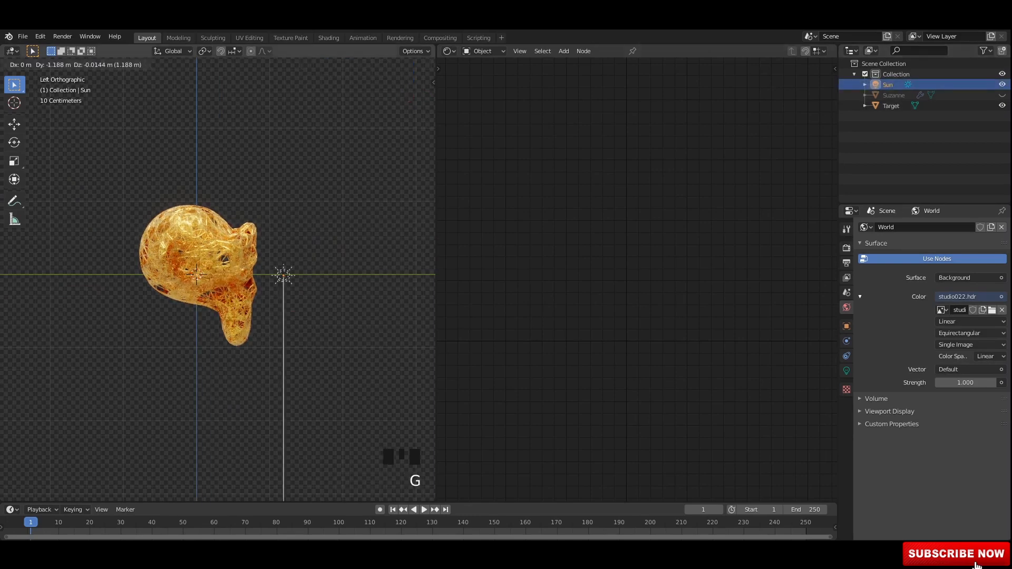
pyautogui.press('Return')
pyautogui.press('r')
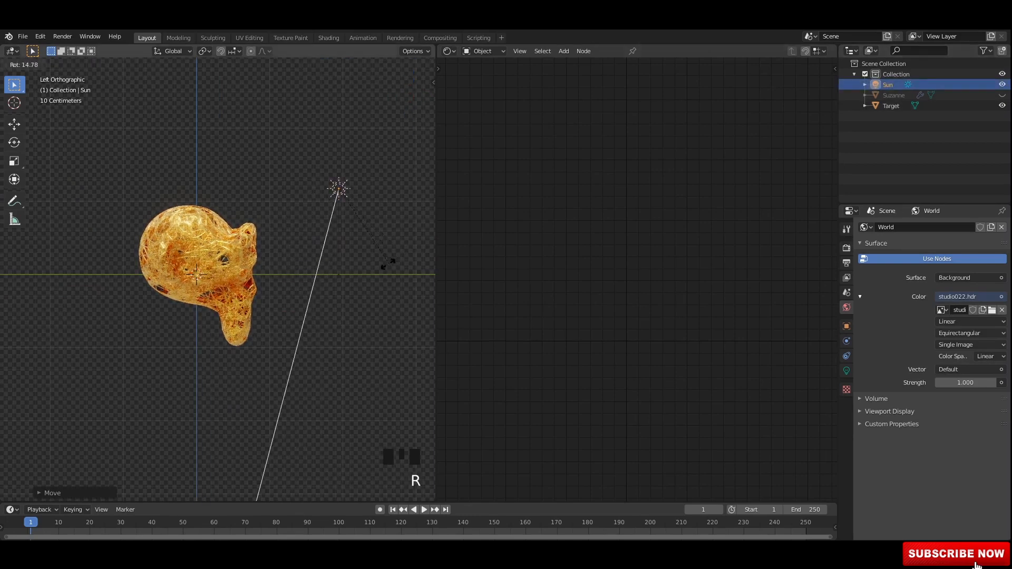
pyautogui.press('Return')
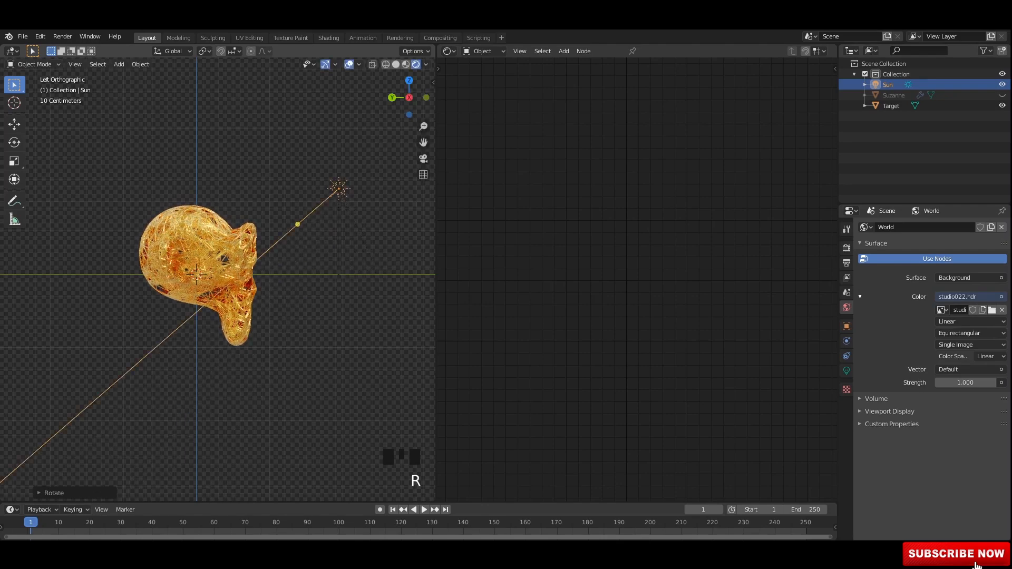
# Enable contact shadows for the Sun light and set its strength to 5
pyautogui.moveTo(211, 273); pyautogui.dragTo(316, 251, button='middle')
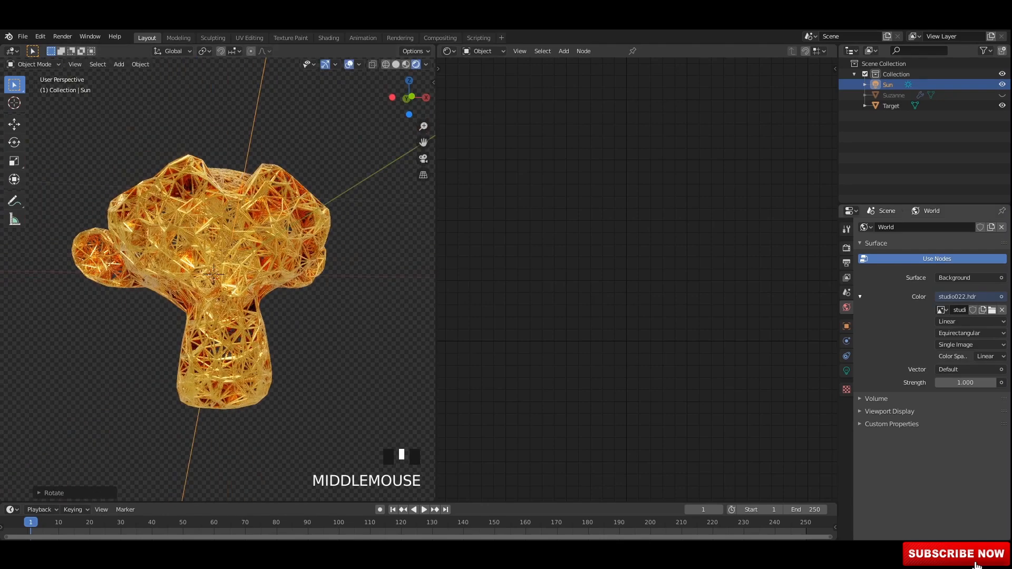
pyautogui.click(846, 371)
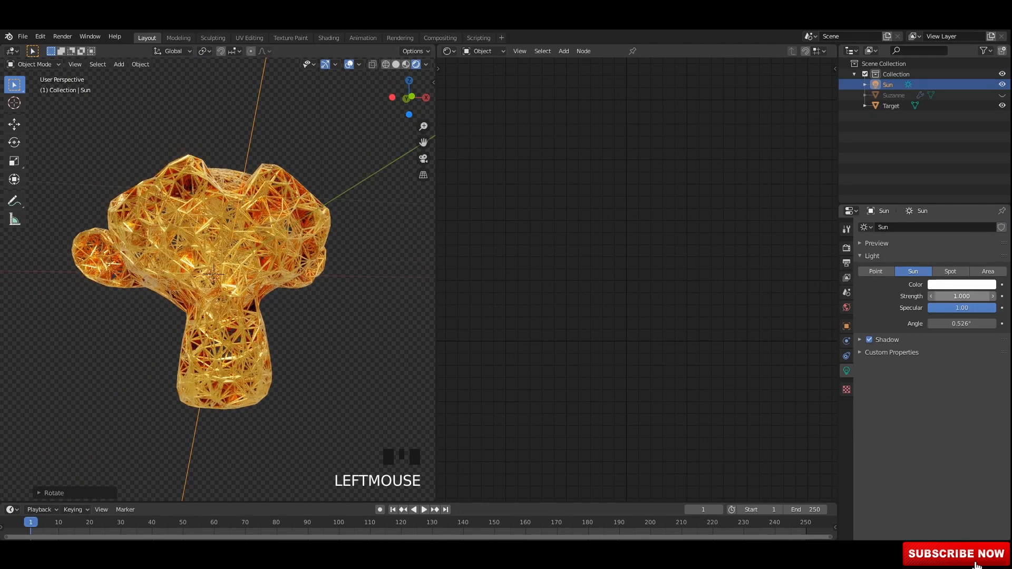
pyautogui.click(860, 339)
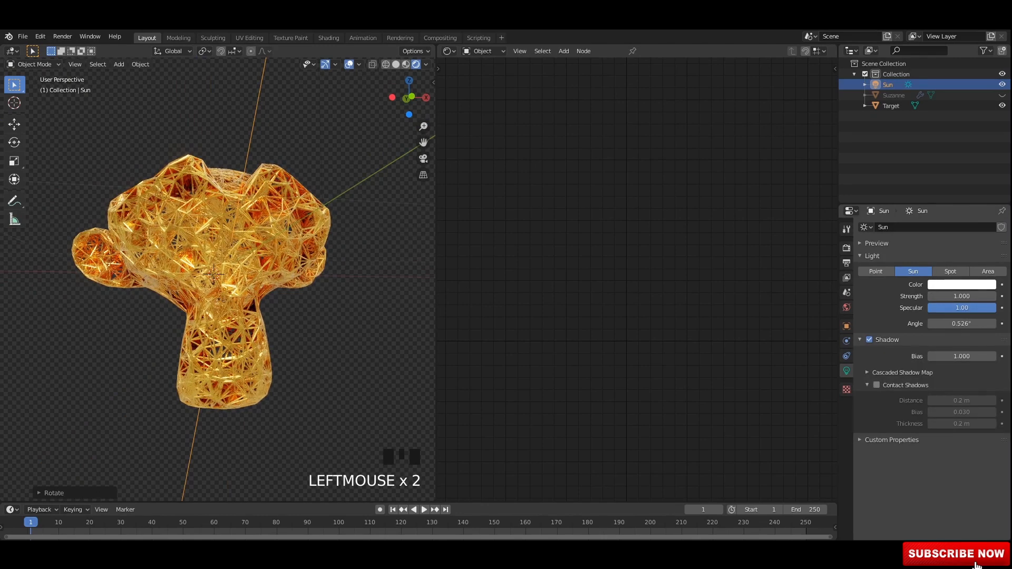
pyautogui.click(876, 385)
pyautogui.click(859, 339)
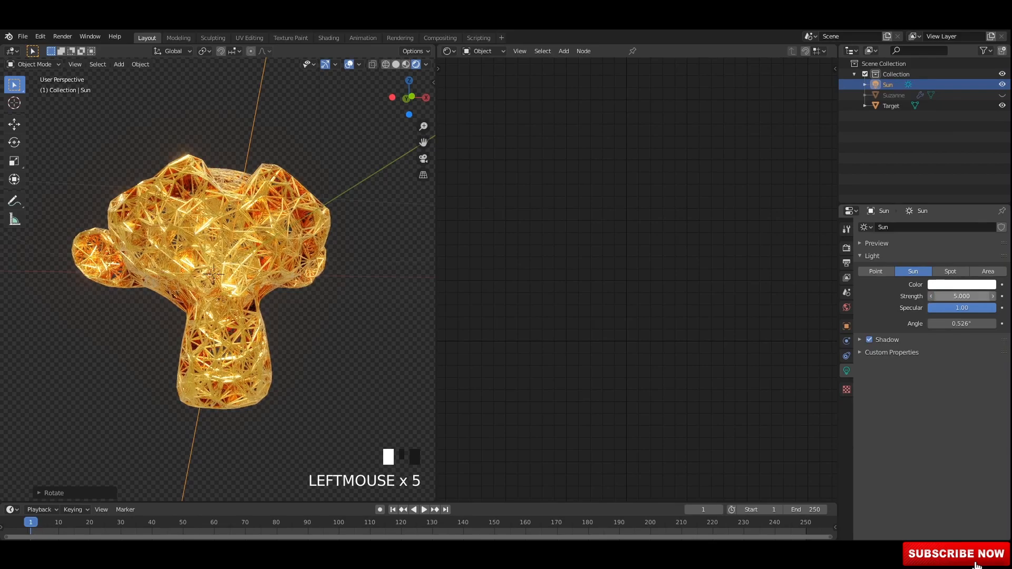
# Hide the viewport overlays, select the wire head, and examine the sunlit wires up close
pyautogui.scroll(5, 218, 274)
pyautogui.scroll(-5, 219, 273)
pyautogui.moveTo(218, 274)
pyautogui.mouseDown(button='middle')
pyautogui.moveTo(258, 292)
pyautogui.moveTo(310, 263)
pyautogui.moveTo(232, 271)
pyautogui.mouseUp(button='middle')
pyautogui.scroll(4, 218, 274)
pyautogui.click(232, 270)
pyautogui.click(232, 271)
pyautogui.click(253, 271)
pyautogui.scroll(-5, 637, 331)
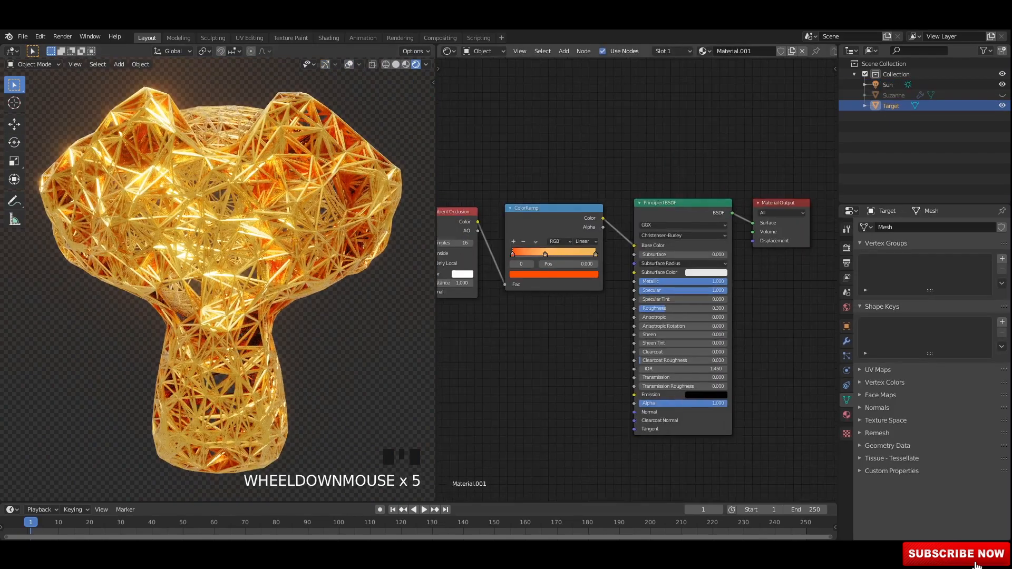
pyautogui.moveTo(637, 331); pyautogui.dragTo(661, 335, button='middle')
# Switch the shader editor to Animation Nodes and load the existing NodeTree
pyautogui.click(449, 51)
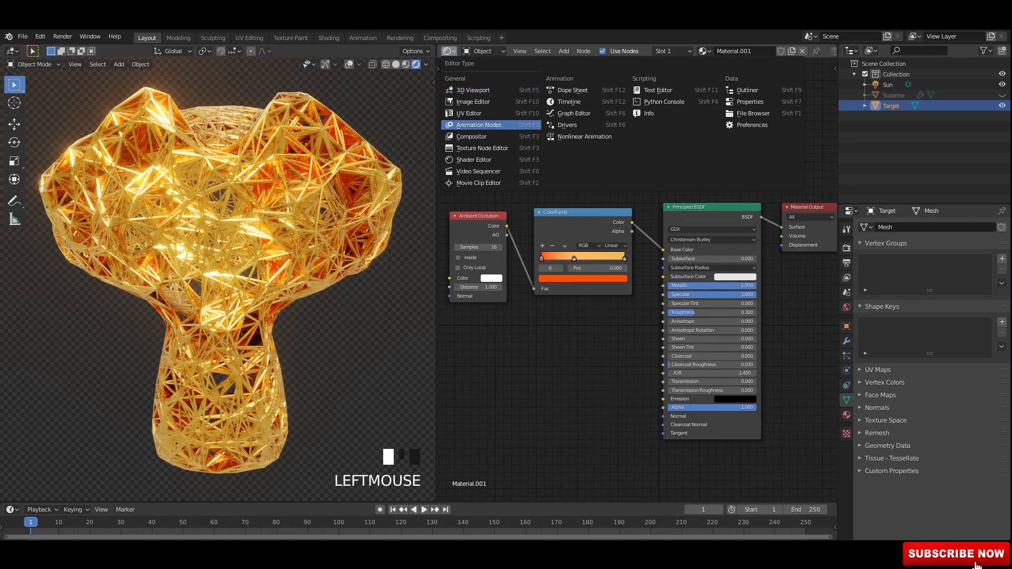
pyautogui.click(479, 124)
pyautogui.click(295, 253)
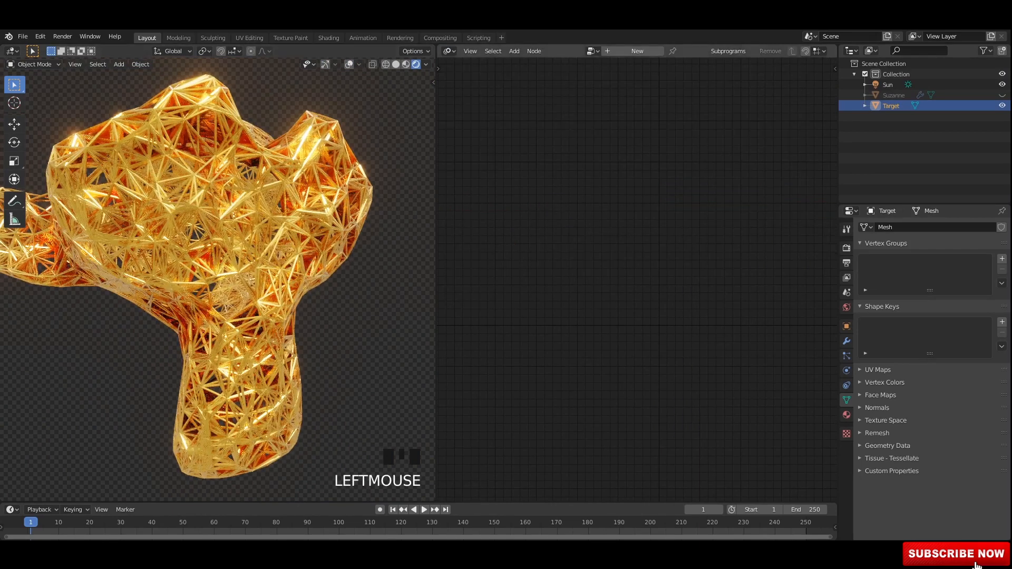
pyautogui.click(593, 50)
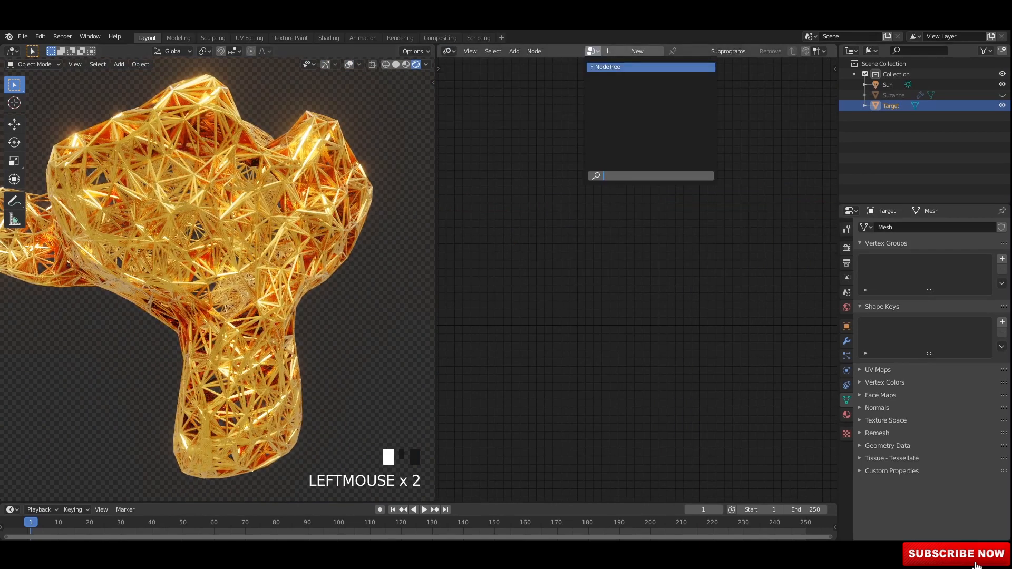
pyautogui.press('Return')
pyautogui.scroll(7, 637, 211)
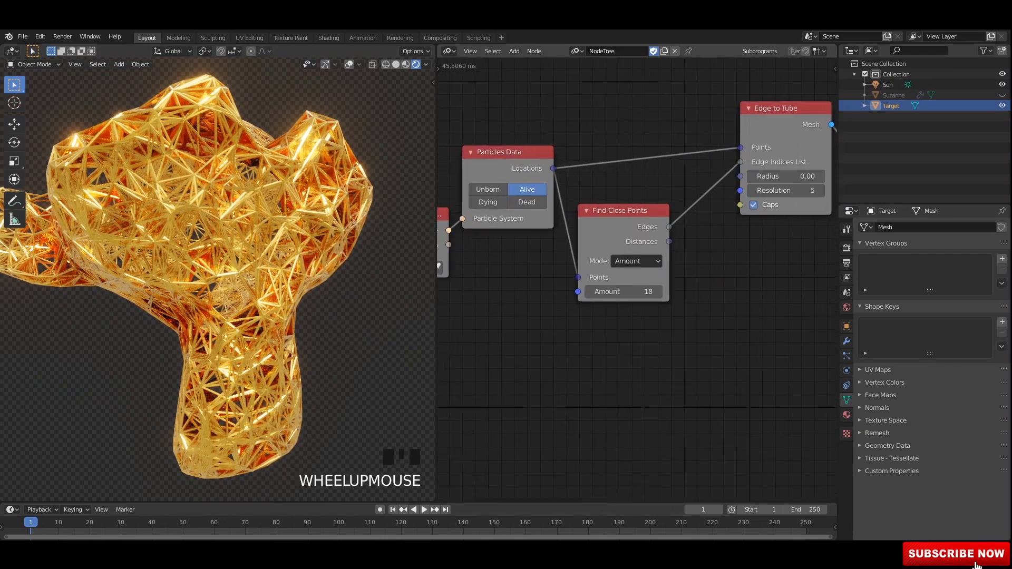
pyautogui.scroll(2, 627, 275)
# Try an amount of 10 on the Find Close Points node, then settle on 14 while checking the wire density
pyautogui.click(580, 293)
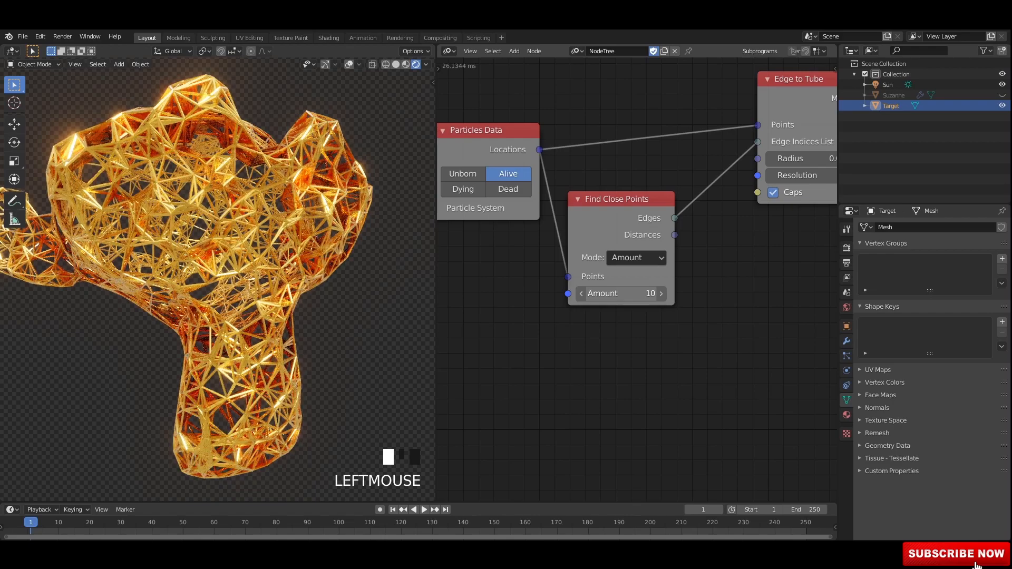
pyautogui.moveTo(622, 293); pyautogui.dragTo(638, 293)
pyautogui.scroll(2, 218, 279)
pyautogui.moveTo(218, 280); pyautogui.dragTo(290, 274, button='middle')
pyautogui.scroll(3, 227, 274)
pyautogui.moveTo(621, 293)
pyautogui.mouseDown()
pyautogui.moveTo(580, 293)
pyautogui.moveTo(624, 293)
pyautogui.mouseUp()
pyautogui.scroll(-10, 217, 278)
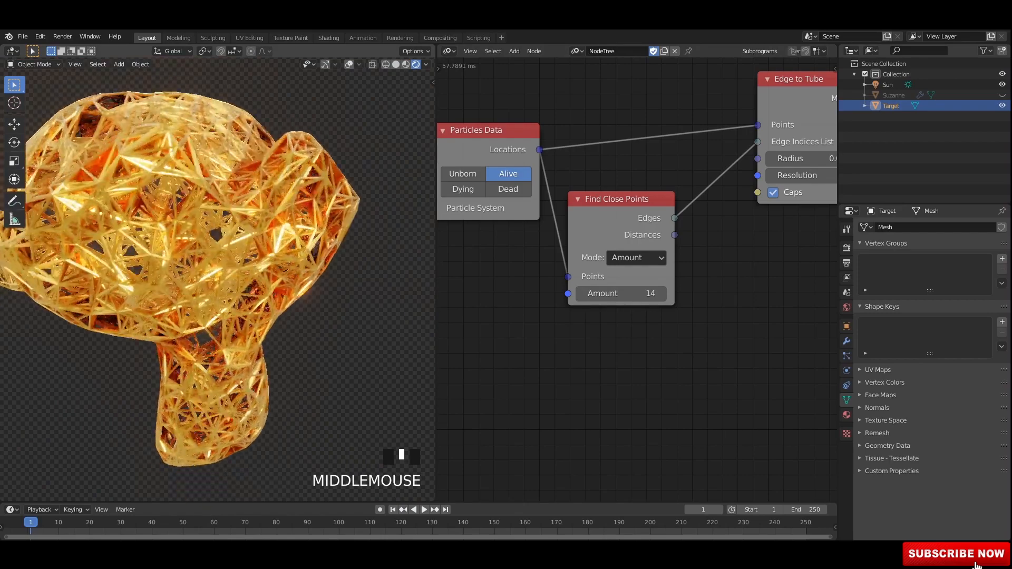
pyautogui.moveTo(218, 278); pyautogui.dragTo(300, 279, button='middle')
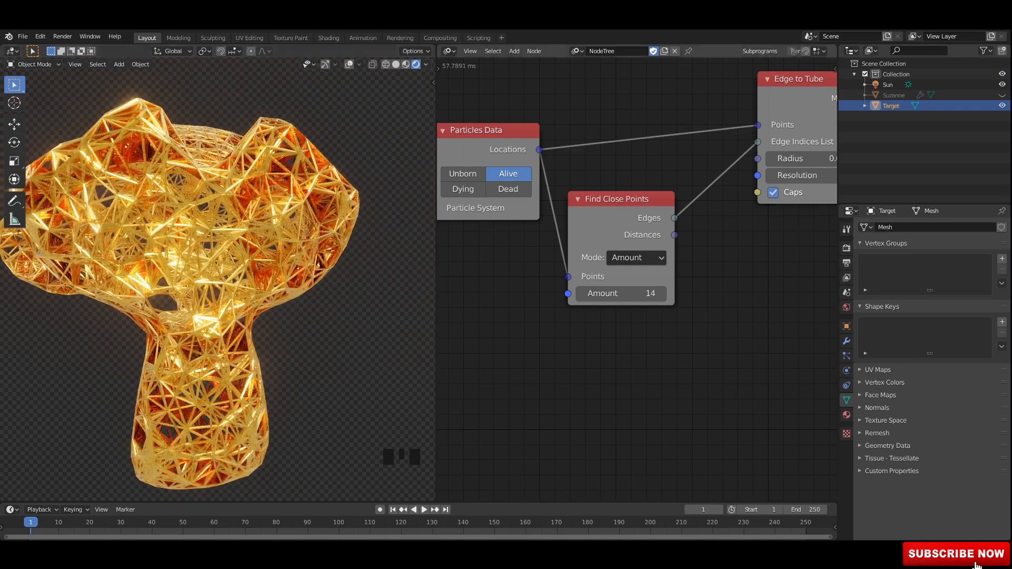
# Join the node editor area into the 3D viewport, and fit the deselected wire head in the enlarged view
pyautogui.rightClick(404, 303)
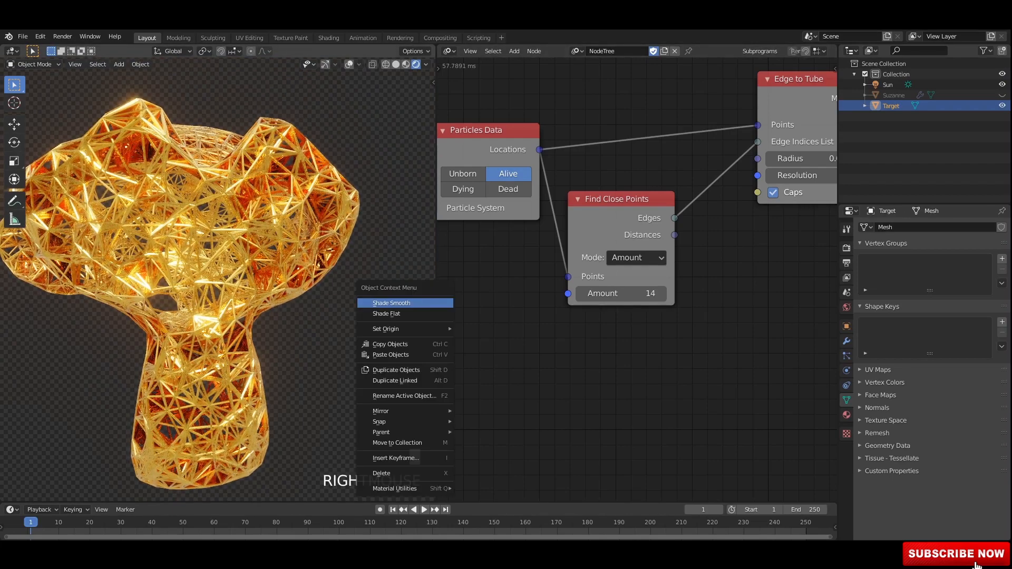
pyautogui.rightClick(435, 264)
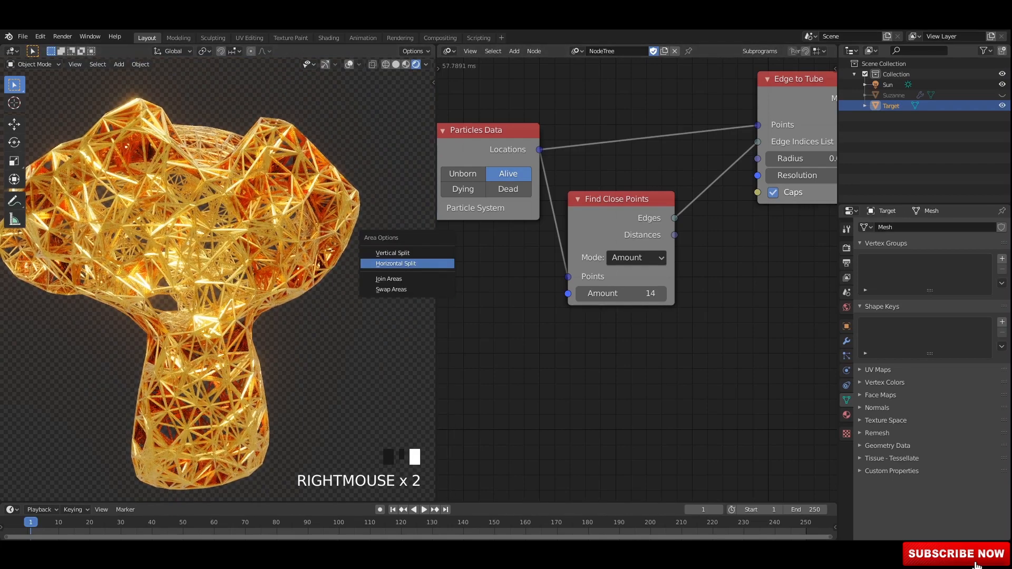
pyautogui.click(388, 279)
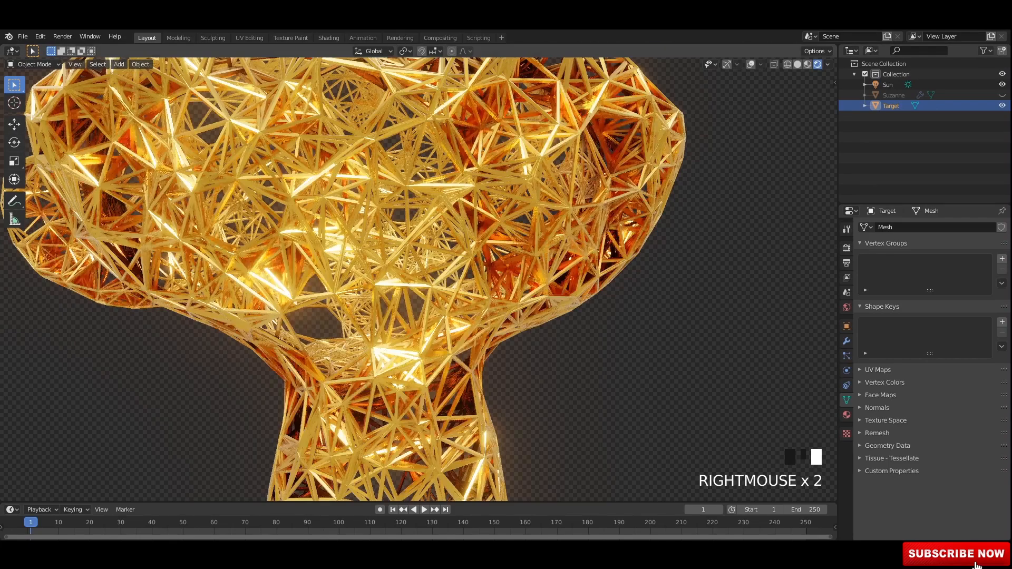
pyautogui.scroll(-7, 417, 274)
pyautogui.moveTo(527, 316); pyautogui.dragTo(584, 300, button='middle')
pyautogui.scroll(1, 527, 316)
pyautogui.click(569, 316)
pyautogui.scroll(2, 569, 316)
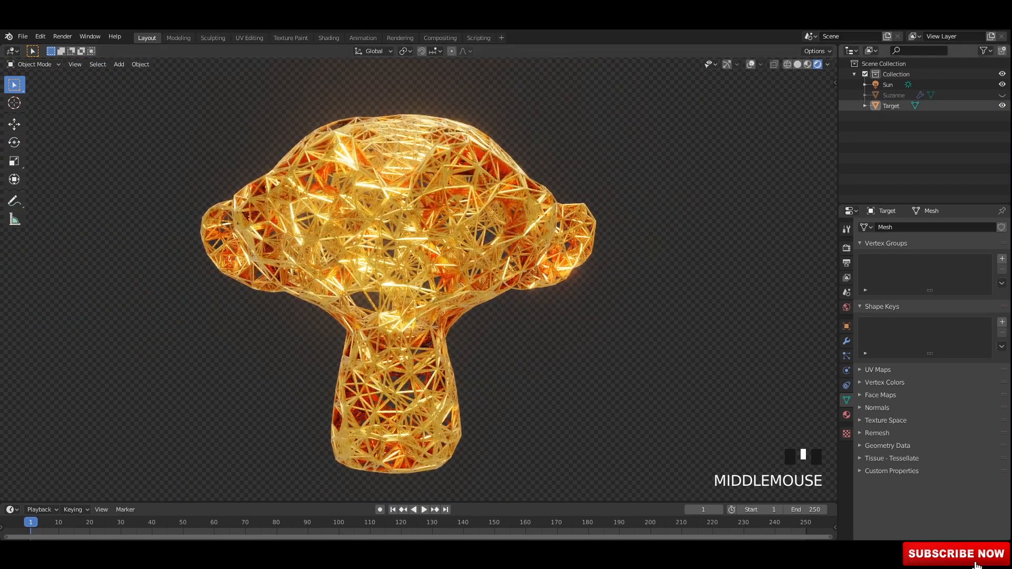
# Unhide the original Suzanne mesh and select it
pyautogui.click(1002, 95)
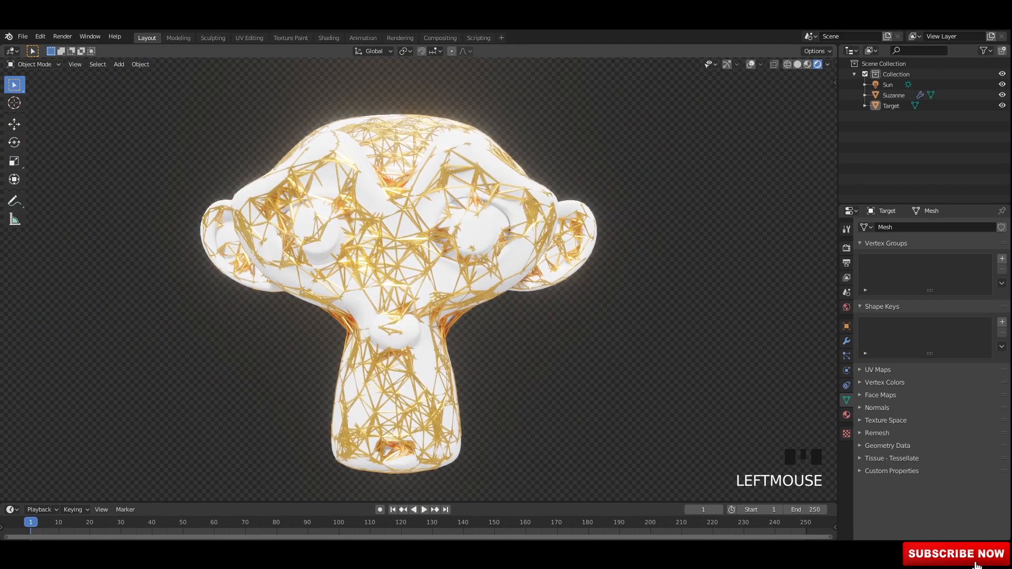
pyautogui.click(893, 95)
pyautogui.scroll(-2, 401, 264)
pyautogui.moveTo(401, 263); pyautogui.dragTo(405, 263, button='middle')
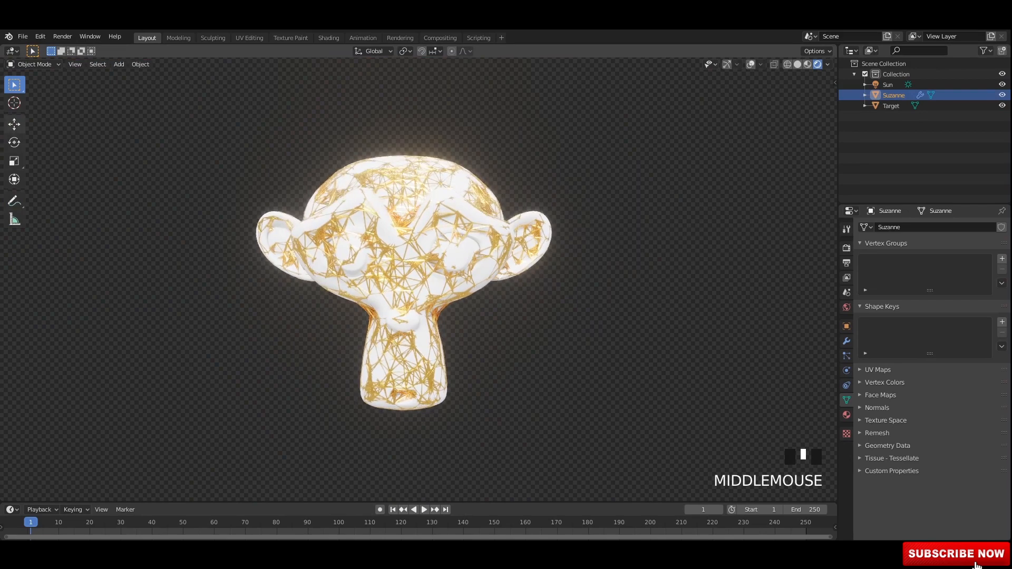
# With gizmos and overlays shown, try moving Suzanne along X away from the wire head, and undo the move
pyautogui.click(14, 124)
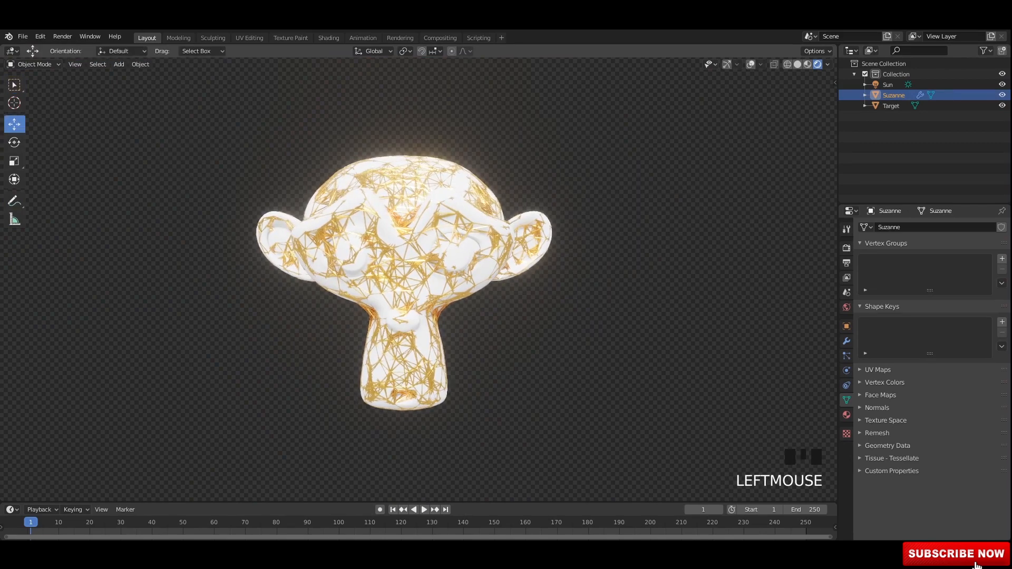
pyautogui.click(726, 64)
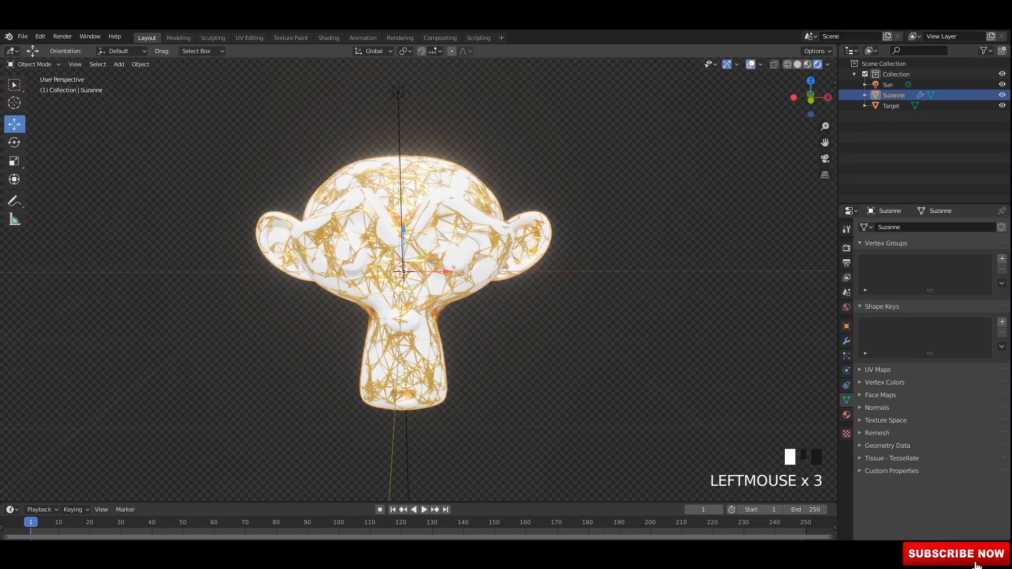
pyautogui.moveTo(446, 272); pyautogui.dragTo(755, 272)
pyautogui.keyDown('shift'); pyautogui.moveTo(754, 272); pyautogui.dragTo(701, 271, button='middle'); pyautogui.keyUp('shift')
pyautogui.keyDown('shift'); pyautogui.moveTo(700, 271); pyautogui.dragTo(664, 275, button='middle'); pyautogui.keyUp('shift')
pyautogui.hotkey('ctrl', 'z')
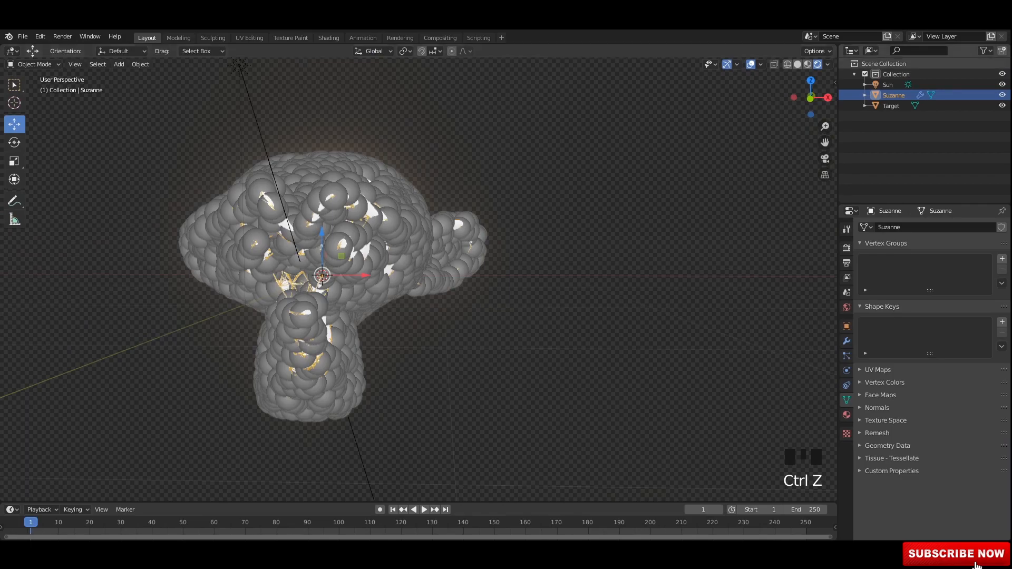
# Maximize the 3D viewport and examine the golden wire head on its own, without overlays
pyautogui.scroll(2, 337, 274)
pyautogui.moveTo(337, 274)
pyautogui.mouseDown(button='middle')
pyautogui.moveTo(295, 269)
pyautogui.moveTo(342, 274)
pyautogui.mouseUp(button='middle')
pyautogui.hotkey('ctrl', 'space')
pyautogui.moveTo(421, 285)
pyautogui.mouseDown(button='middle')
pyautogui.moveTo(369, 282)
pyautogui.moveTo(421, 284)
pyautogui.mouseUp(button='middle')
pyautogui.keyDown('shift'); pyautogui.moveTo(421, 284); pyautogui.dragTo(421, 263, button='middle'); pyautogui.keyUp('shift')
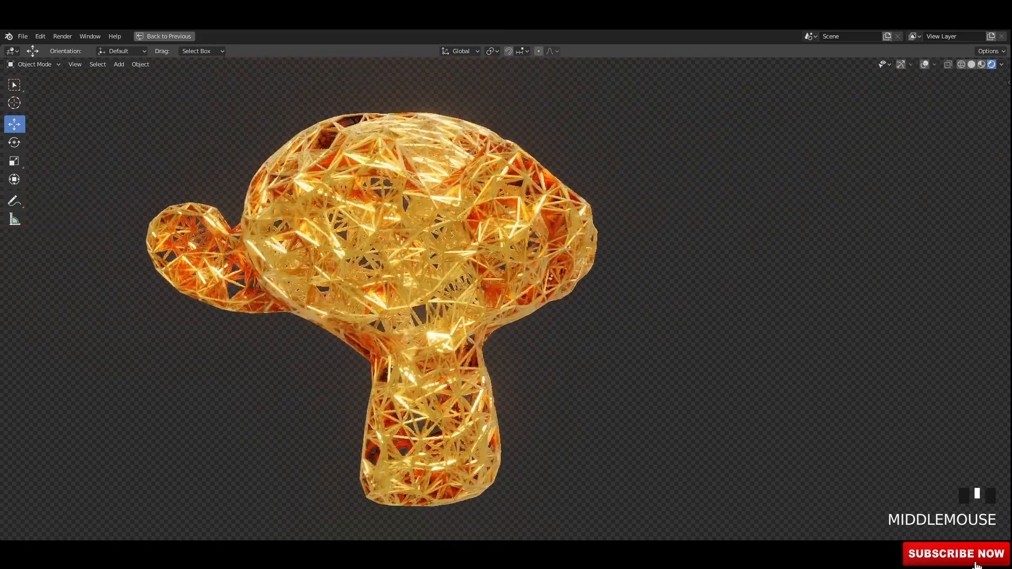